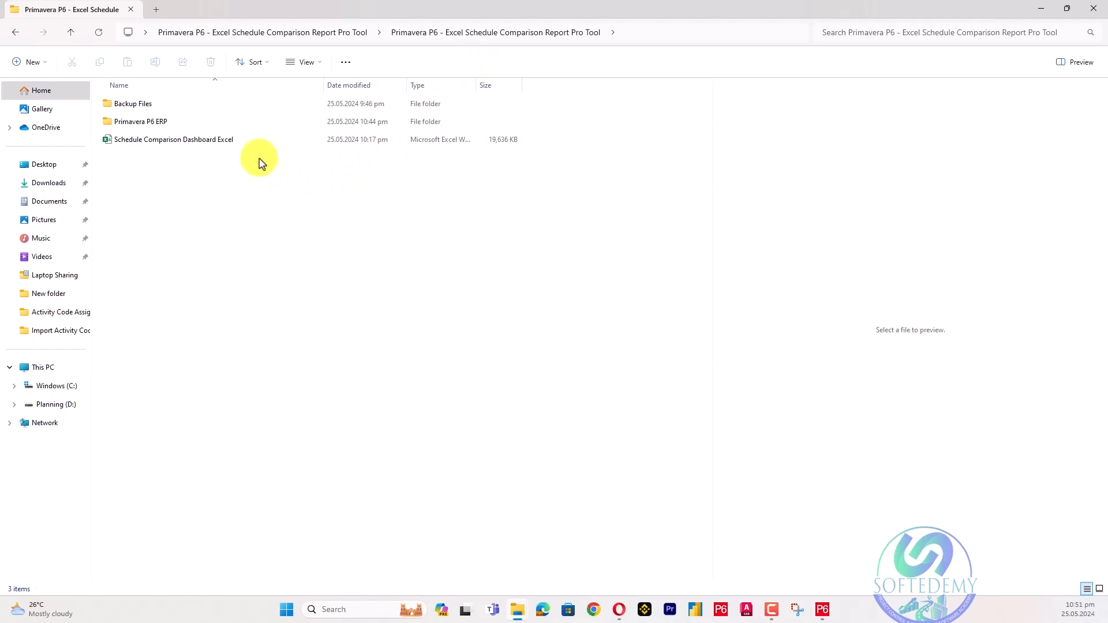
Check the report definition files in the Primavera P6 ERP folder and return to its parent folder
{"action": "double_click", "coordinate": [264, 122]}
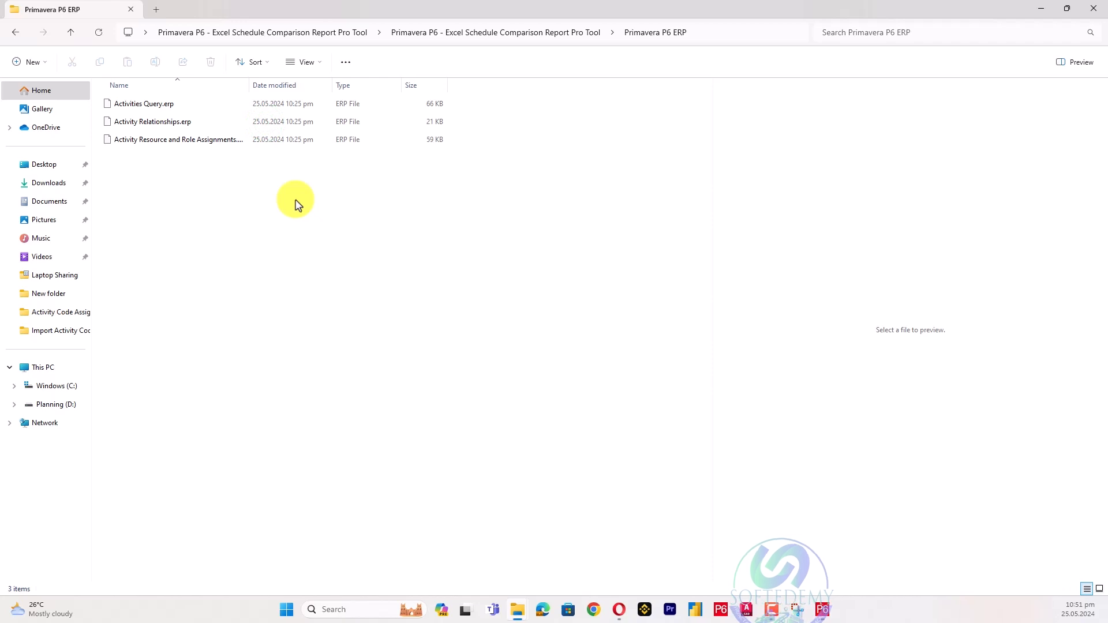
{"action": "left_click", "coordinate": [528, 33]}
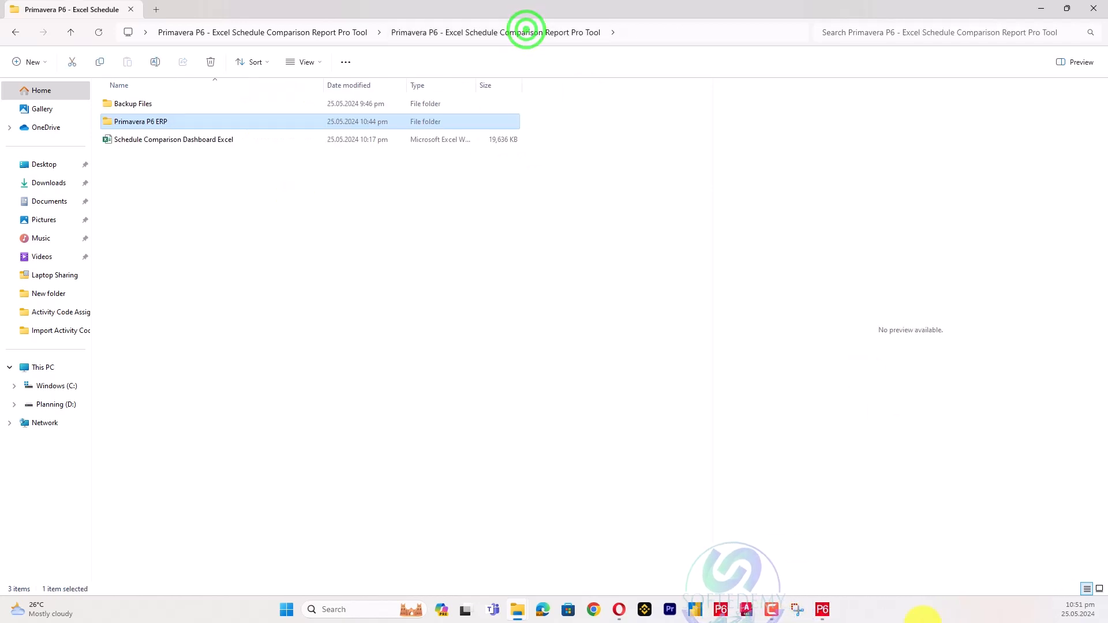
Switch to Primavera P6 Professional and open the Reports list
{"action": "left_click", "coordinate": [823, 609]}
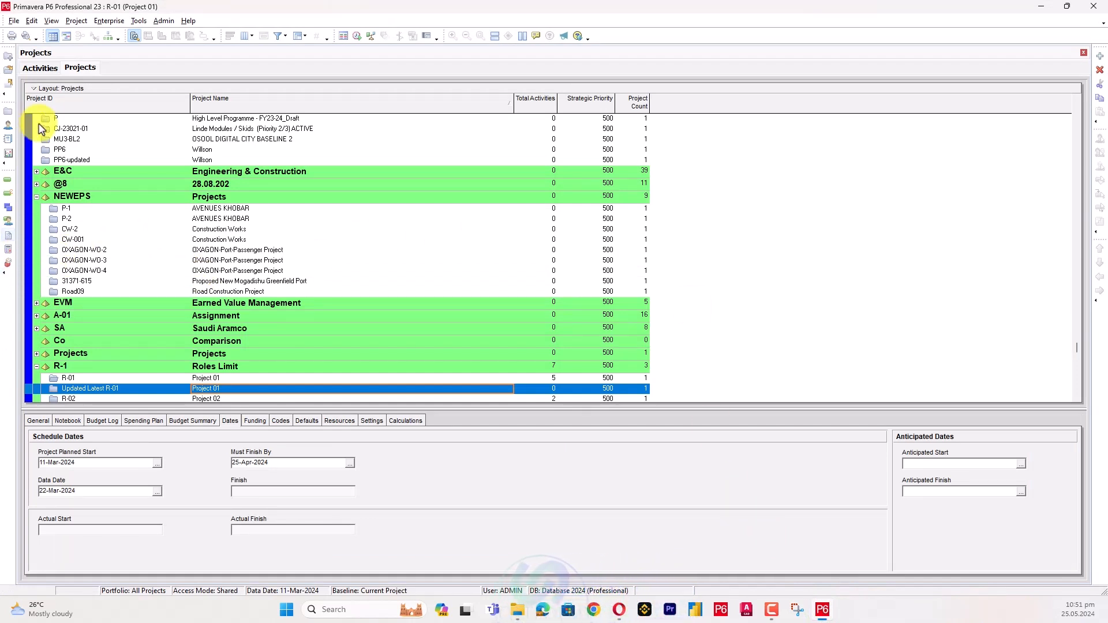
{"action": "left_click", "coordinate": [109, 21]}
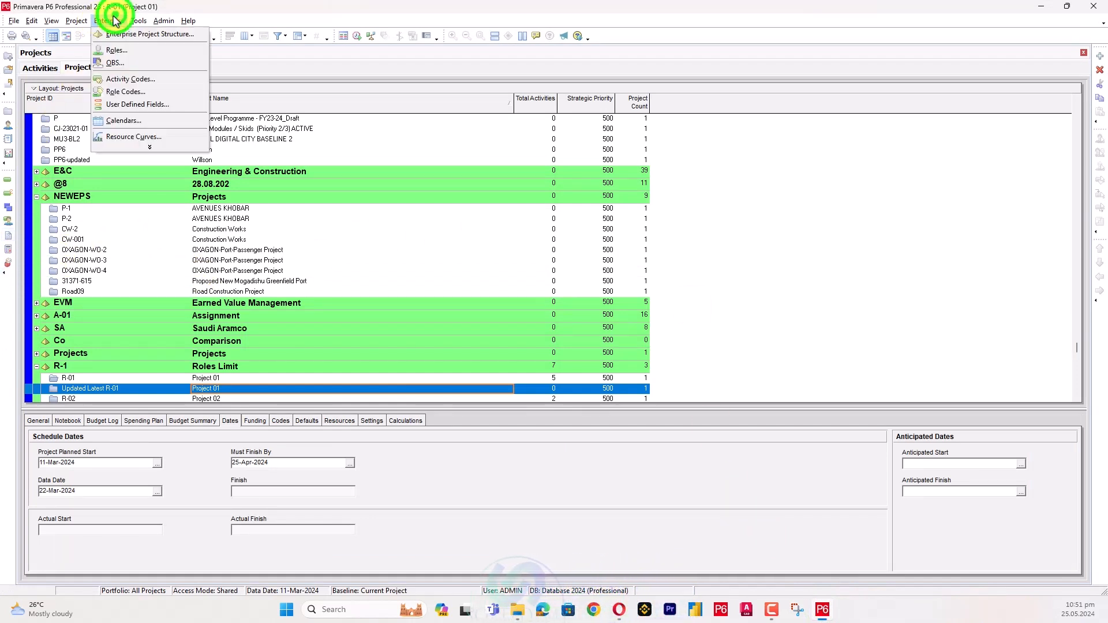
{"action": "left_click", "coordinate": [149, 149]}
{"action": "mouse_move", "coordinate": [136, 21]}
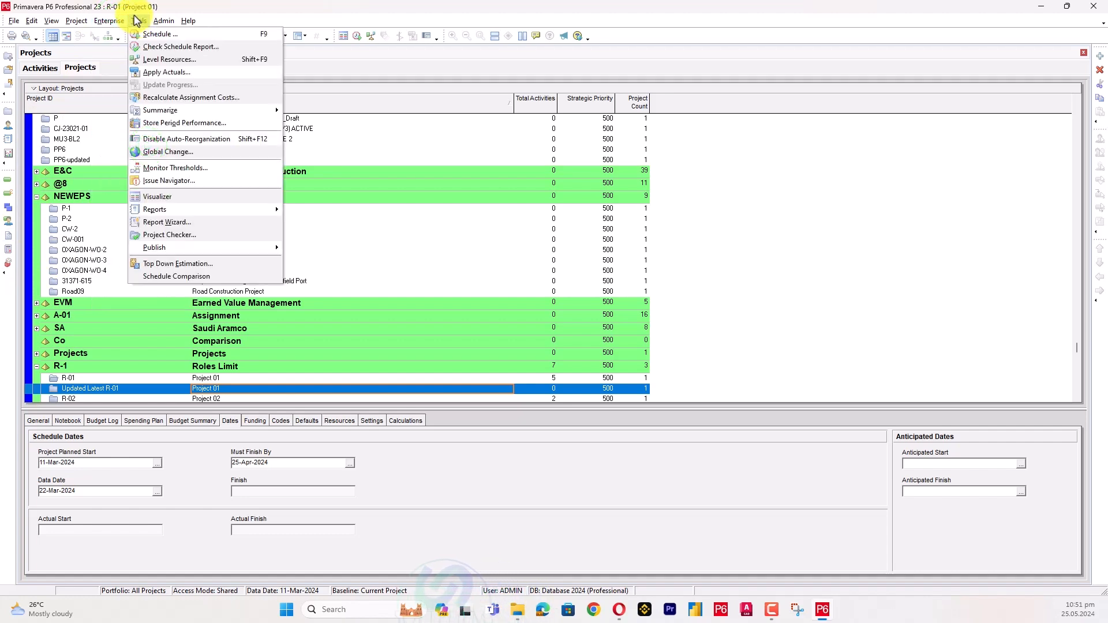
{"action": "mouse_move", "coordinate": [183, 210]}
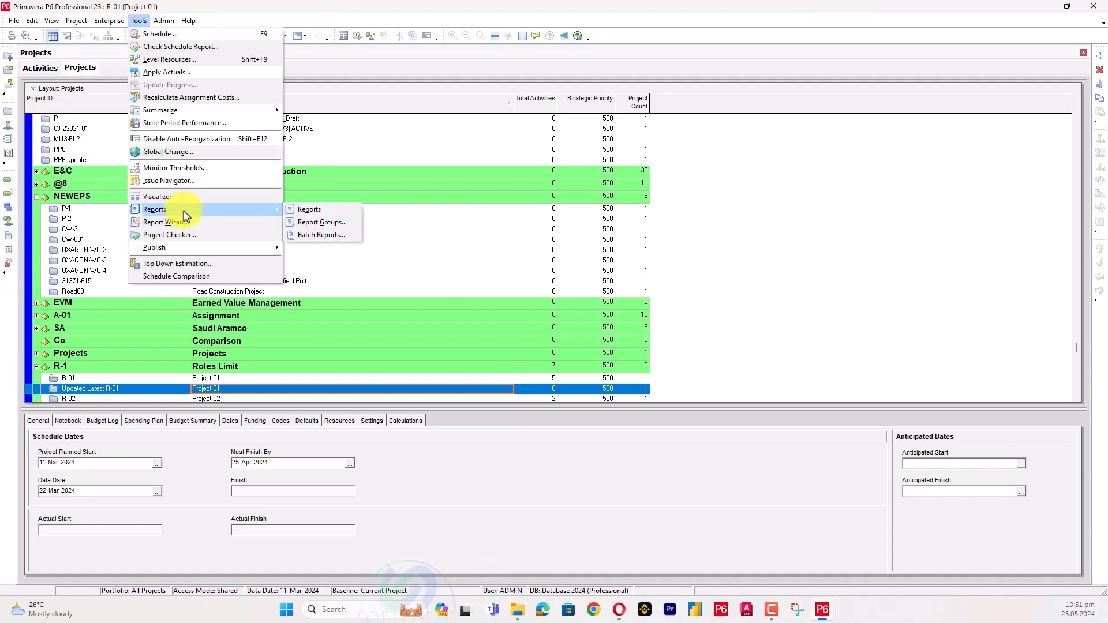
{"action": "left_click", "coordinate": [292, 210]}
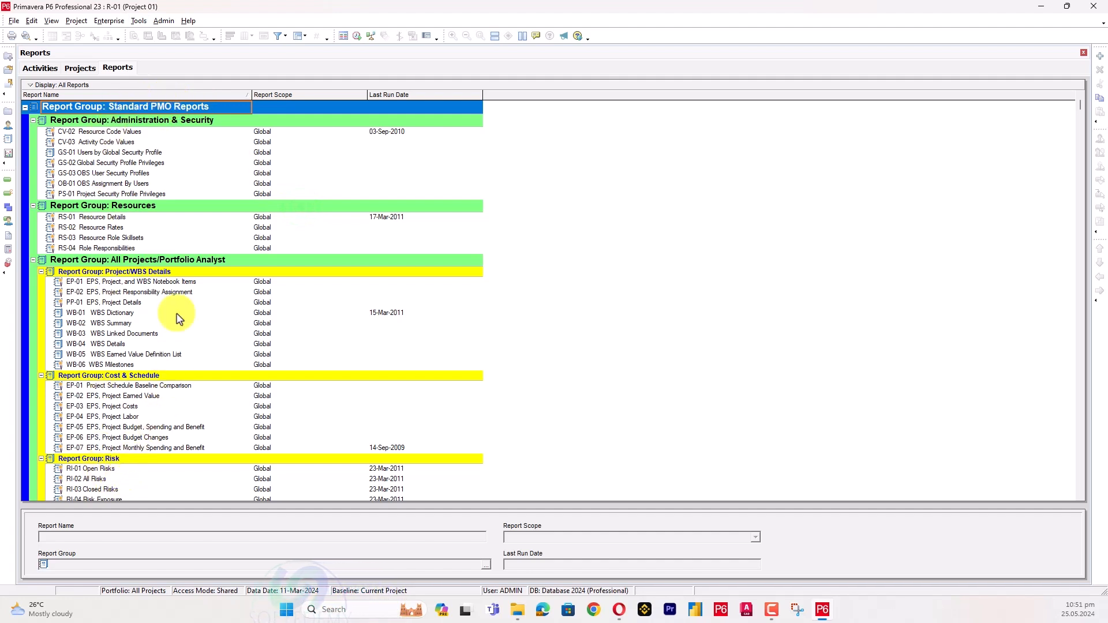
{"action": "left_click", "coordinate": [138, 20]}
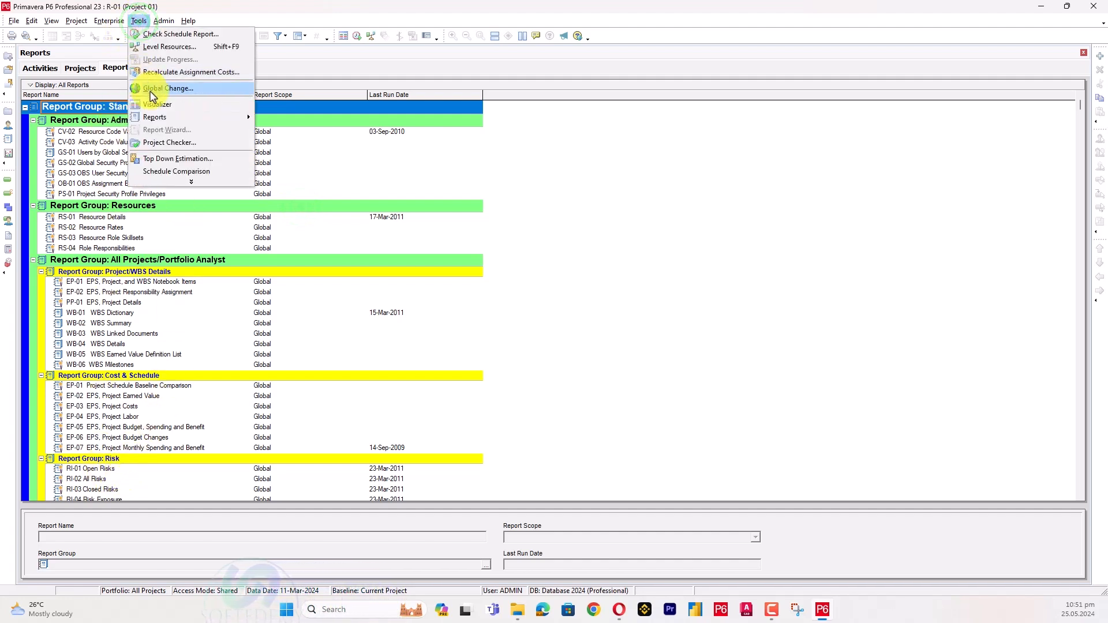
{"action": "mouse_move", "coordinate": [155, 116]}
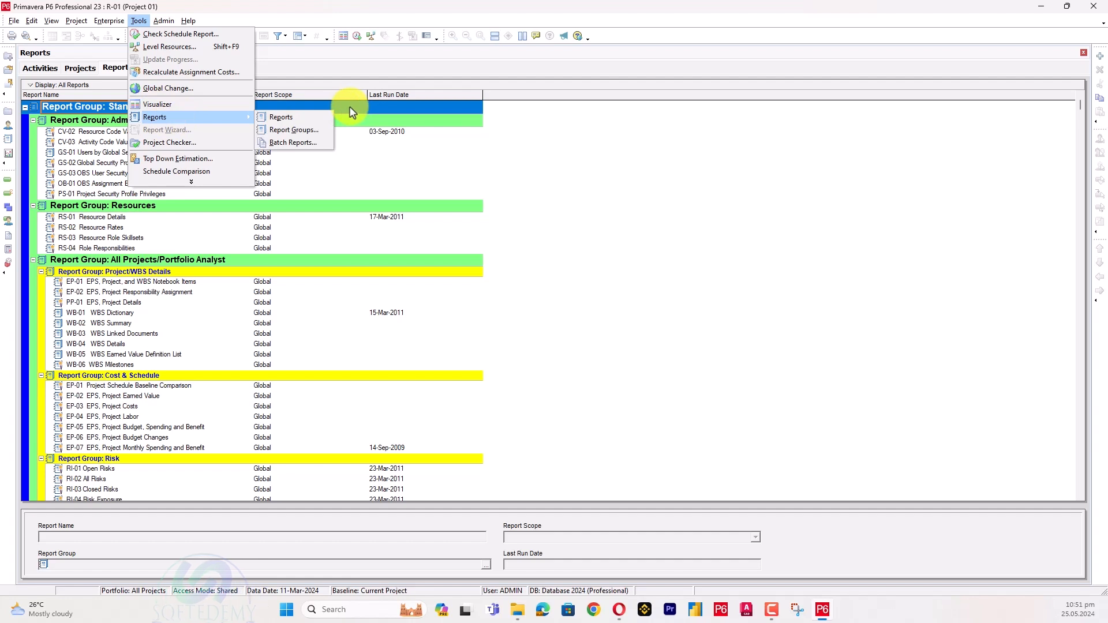
{"action": "left_click", "coordinate": [184, 181]}
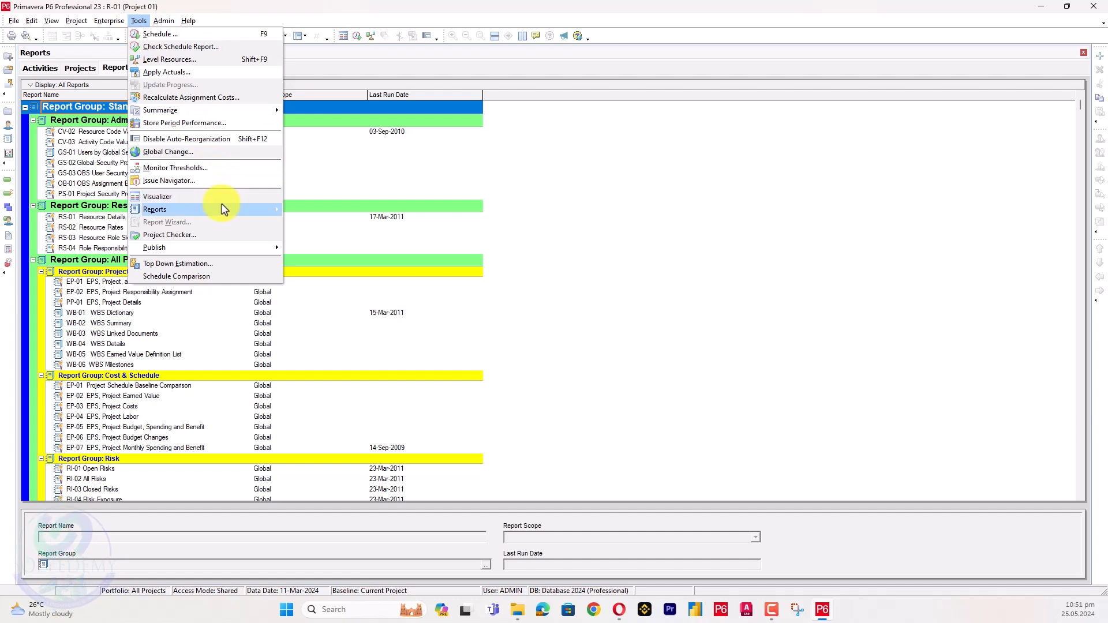
Start a report import under Standard PMO Reports and browse from the Desktop to the Primavera P6 ERP folder
{"action": "right_click", "coordinate": [377, 105]}
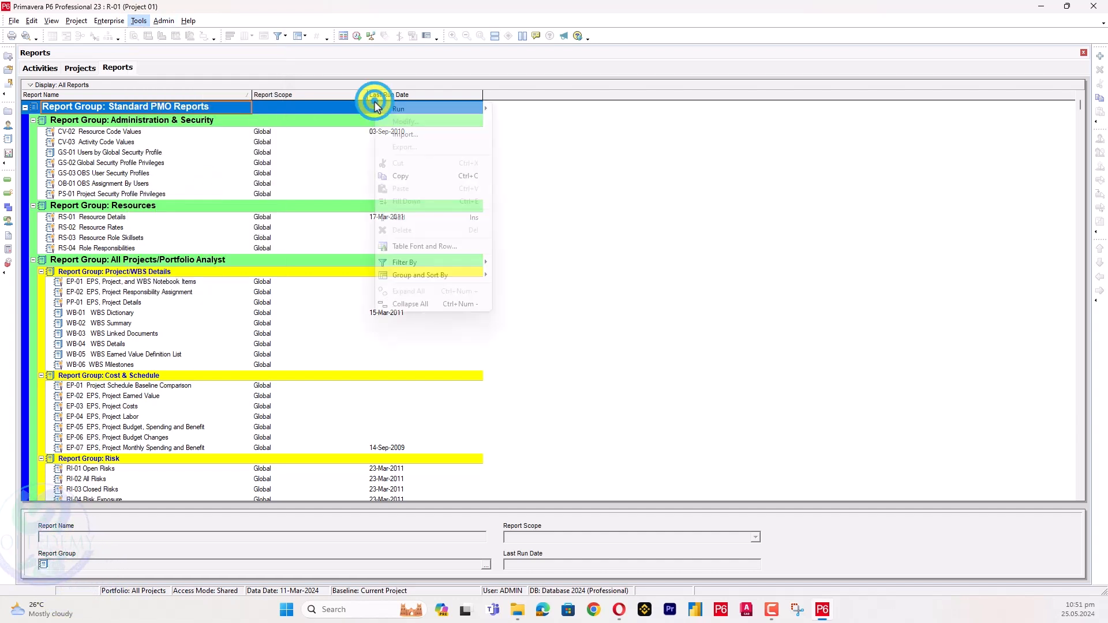
{"action": "left_click", "coordinate": [404, 136]}
{"action": "left_click", "coordinate": [518, 152]}
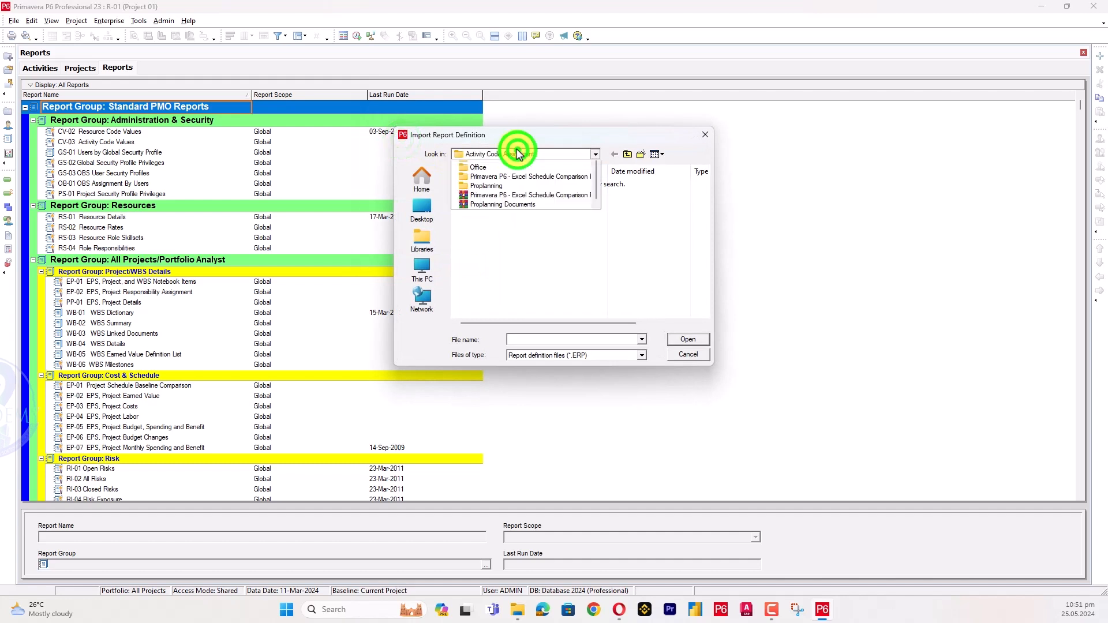
{"action": "left_click", "coordinate": [494, 194]}
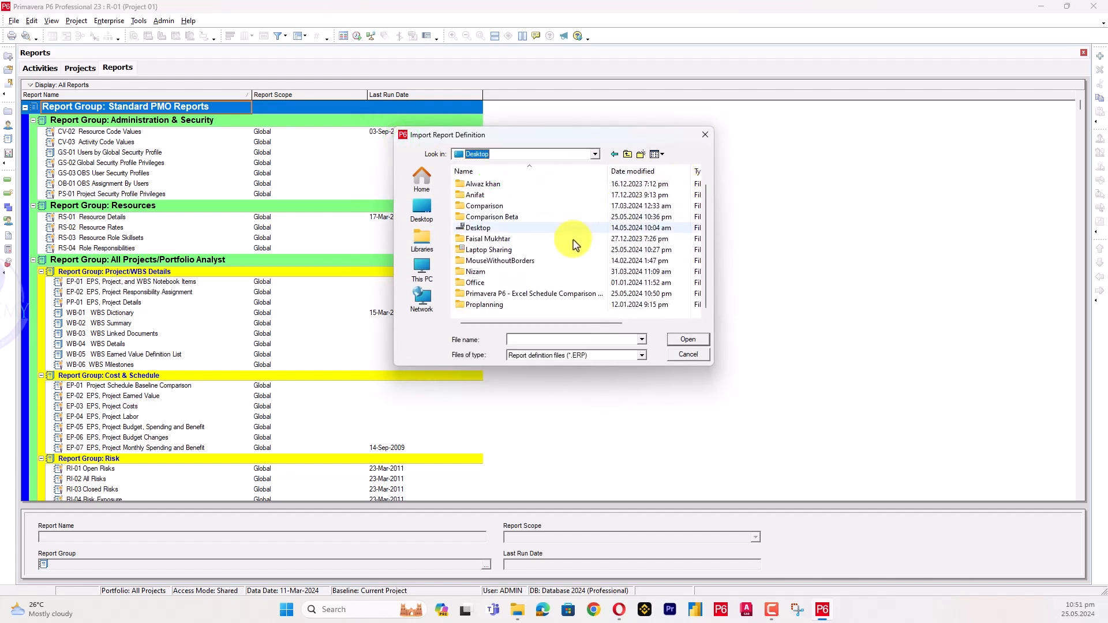
{"action": "double_click", "coordinate": [560, 300]}
{"action": "left_click", "coordinate": [547, 184]}
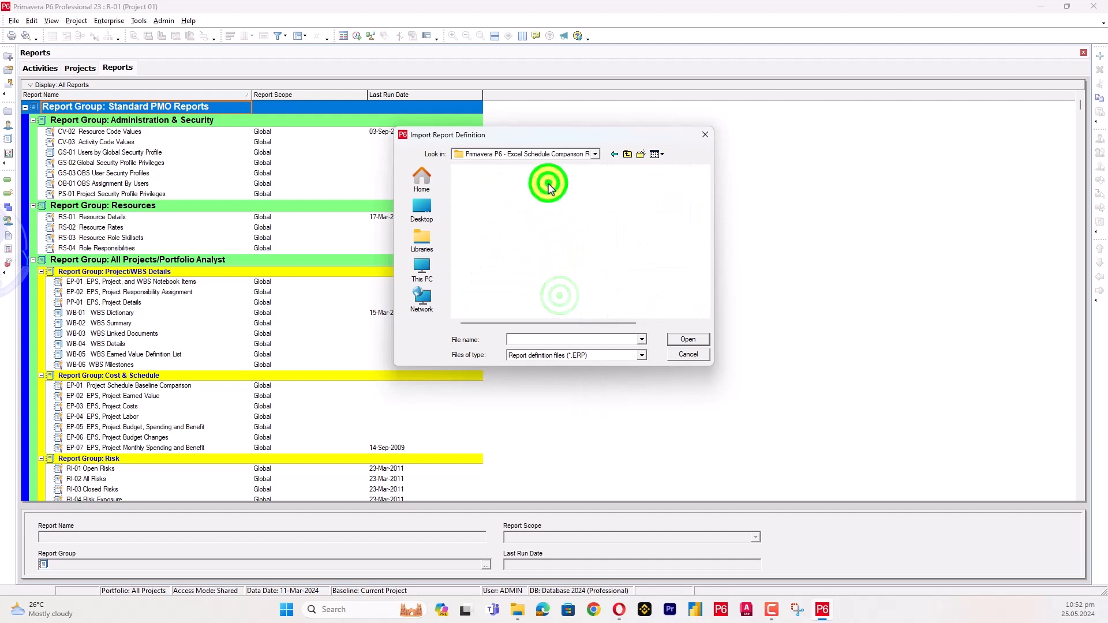
{"action": "left_click", "coordinate": [507, 196]}
{"action": "double_click", "coordinate": [507, 196]}
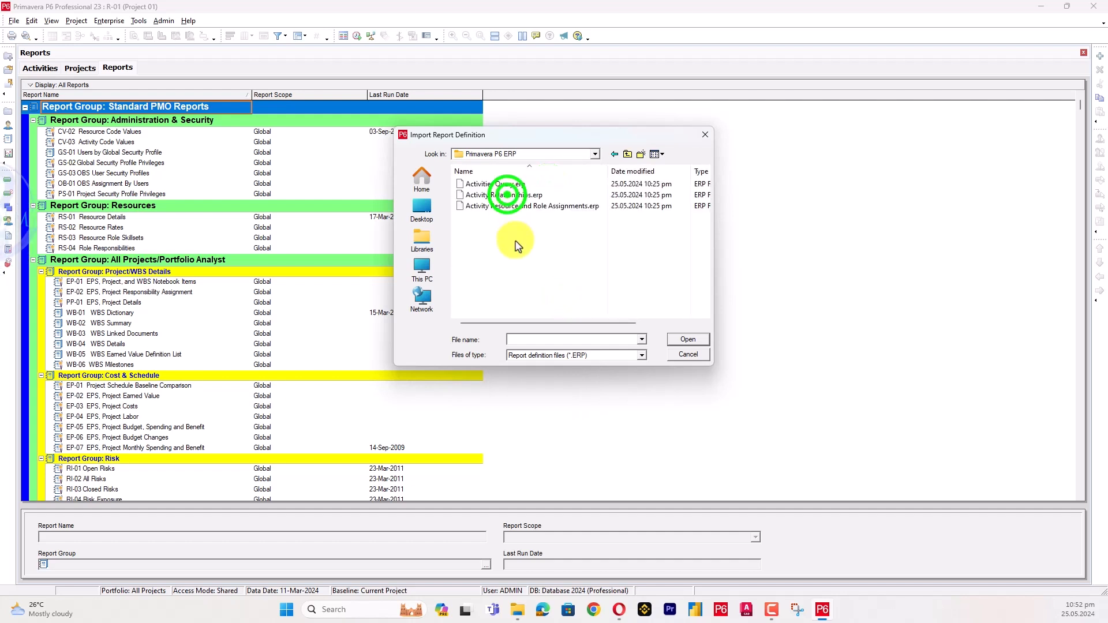
Import the Activities Query.erp report definition
{"action": "left_click", "coordinate": [507, 195]}
{"action": "left_click", "coordinate": [507, 184]}
{"action": "left_click", "coordinate": [508, 195]}
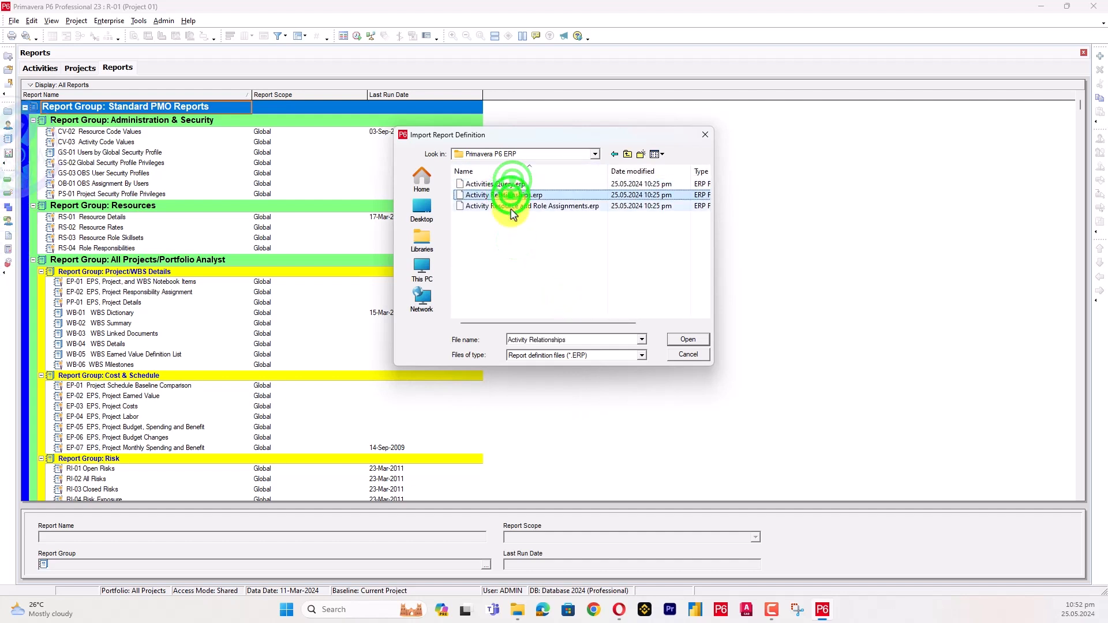
{"action": "left_click", "coordinate": [511, 184]}
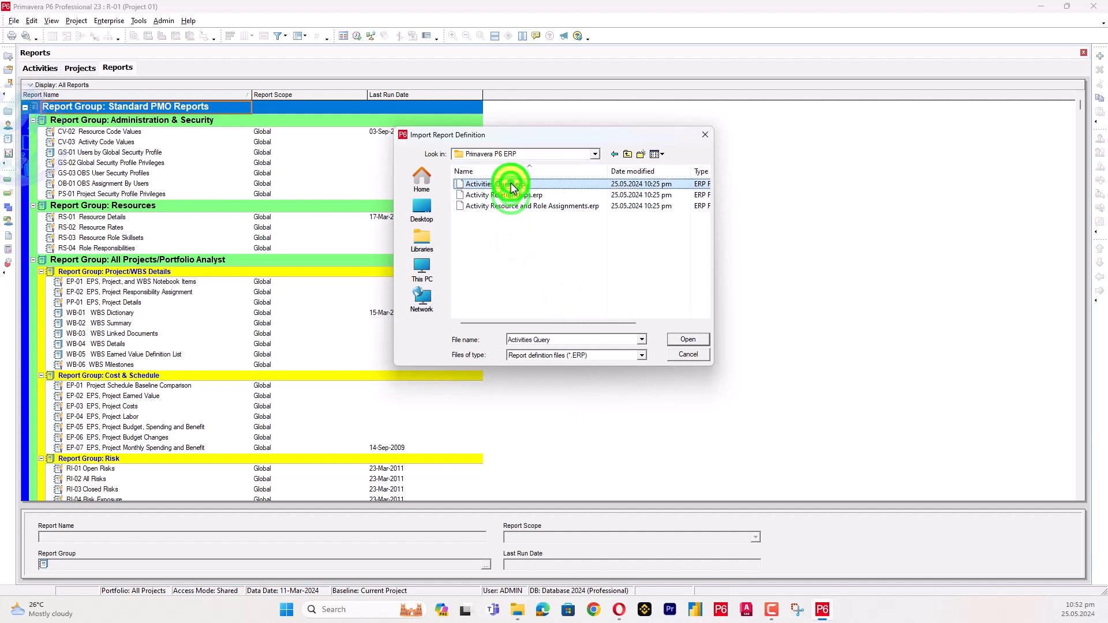
{"action": "left_click", "coordinate": [688, 340]}
{"action": "left_click", "coordinate": [554, 328]}
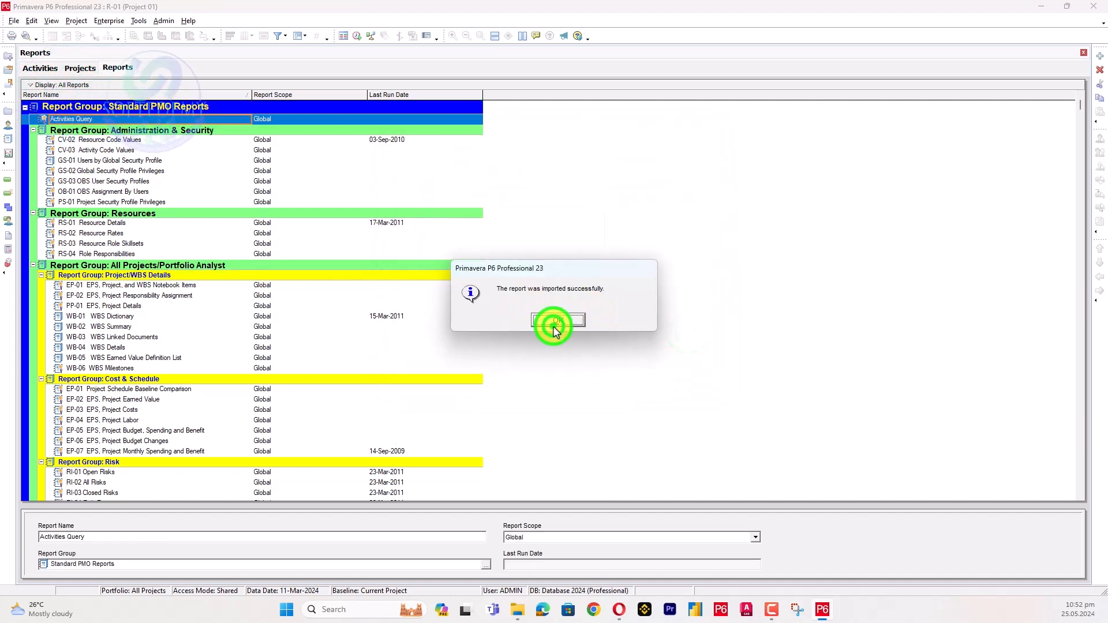
Import the Activity Relationships.erp report definition under Standard PMO Reports
{"action": "right_click", "coordinate": [90, 118]}
{"action": "left_click", "coordinate": [123, 140]}
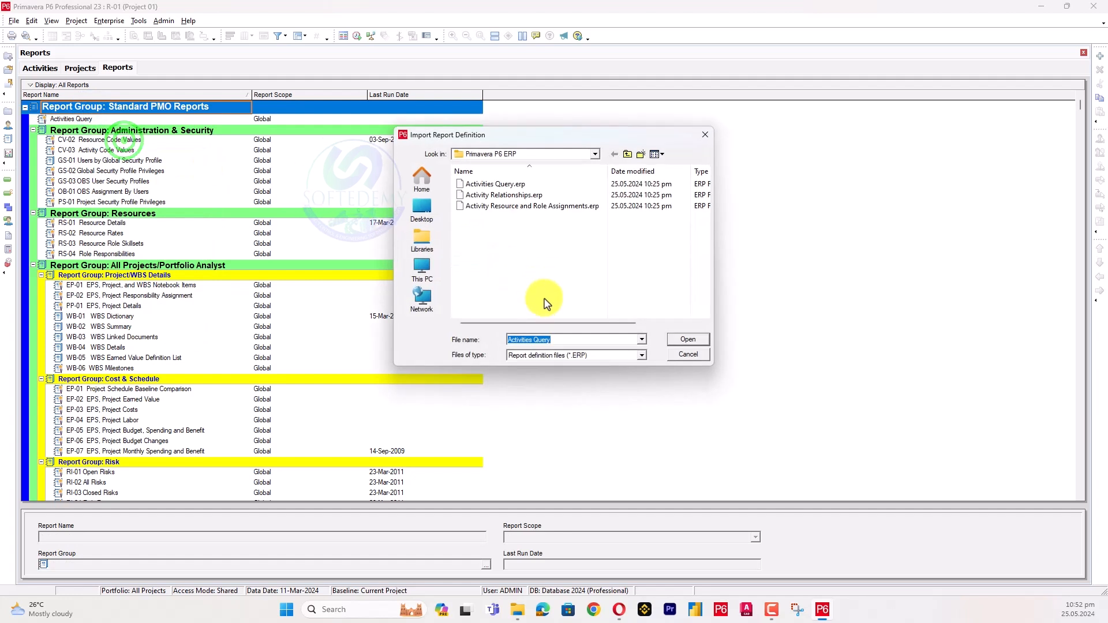
{"action": "left_click", "coordinate": [537, 195]}
{"action": "left_click", "coordinate": [687, 339]}
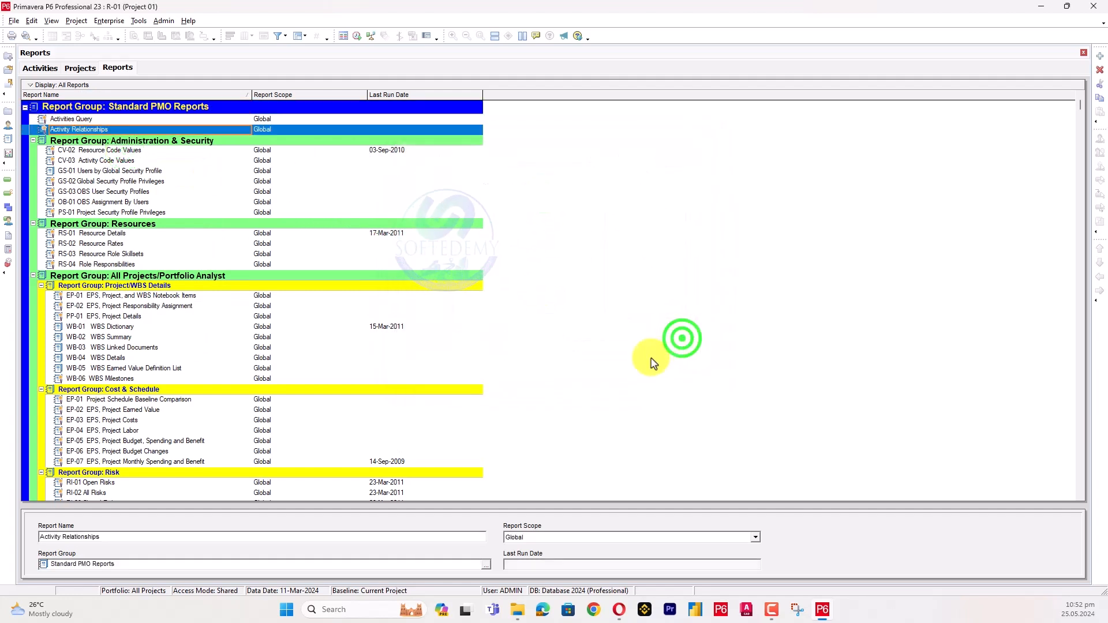
{"action": "left_click", "coordinate": [540, 390]}
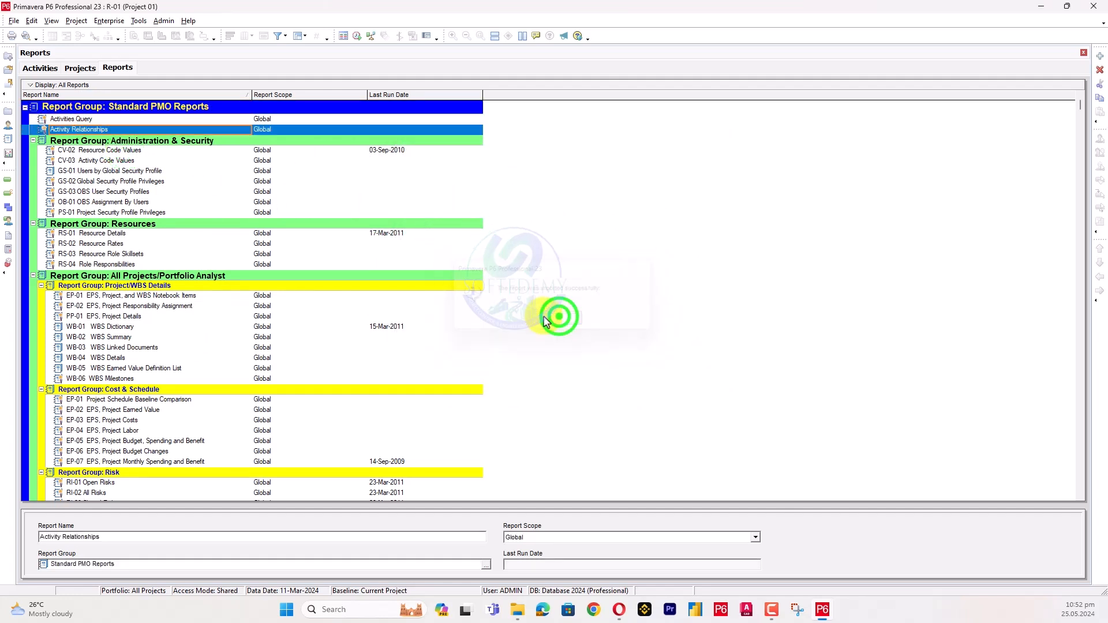
Import the Activity Resource and Role Assignments.erp report definition under Standard PMO Reports
{"action": "right_click", "coordinate": [212, 112]}
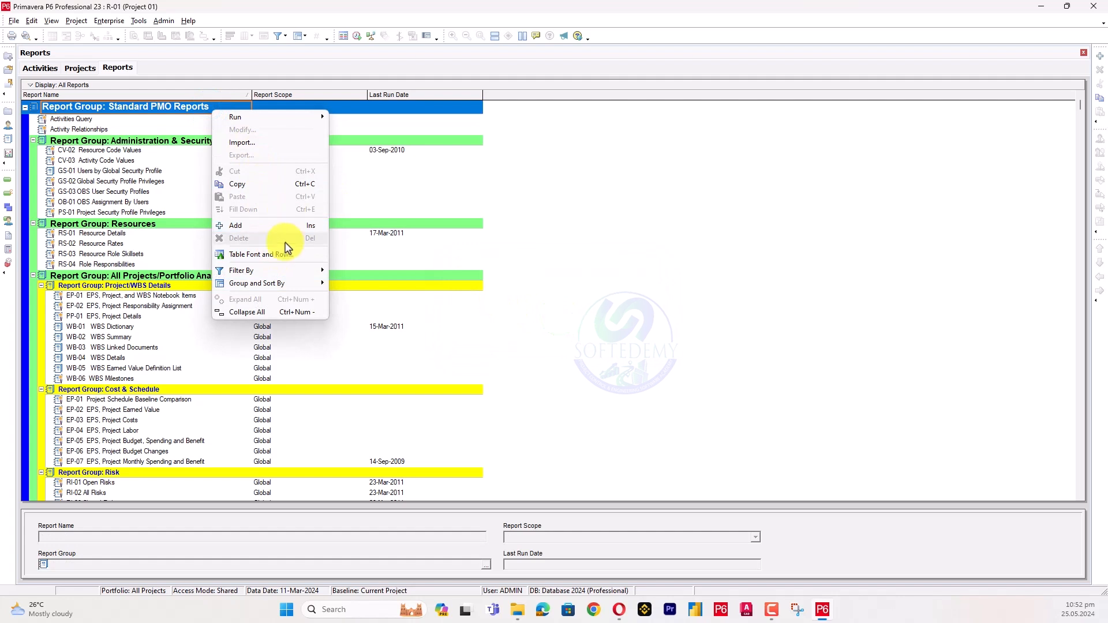
{"action": "left_click", "coordinate": [279, 144]}
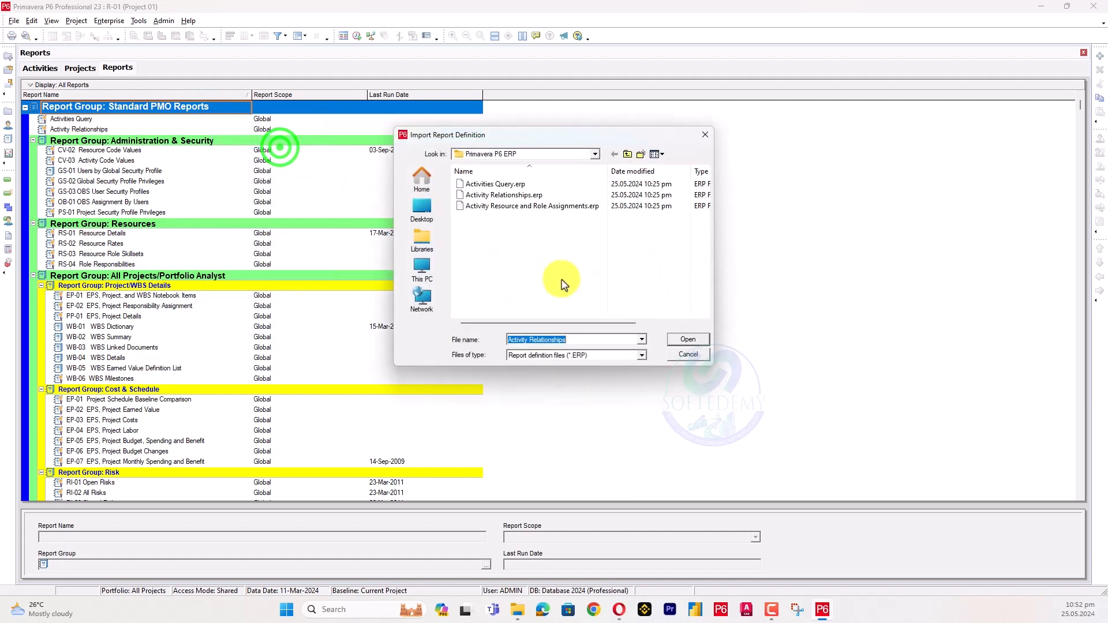
{"action": "left_click", "coordinate": [553, 207]}
{"action": "left_click", "coordinate": [682, 340]}
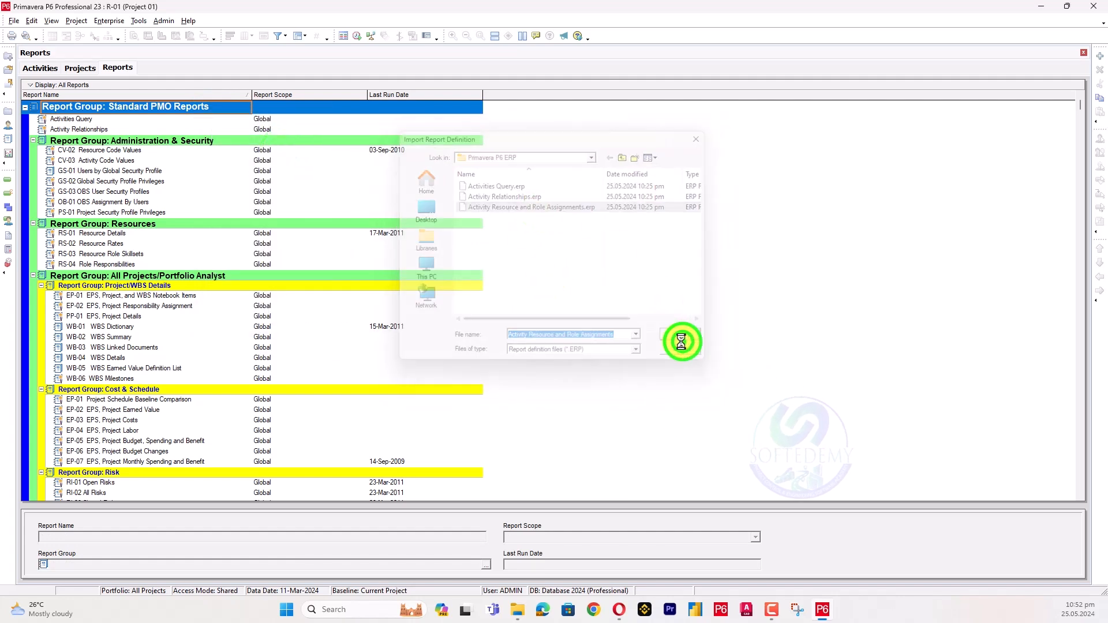
{"action": "left_click", "coordinate": [549, 314]}
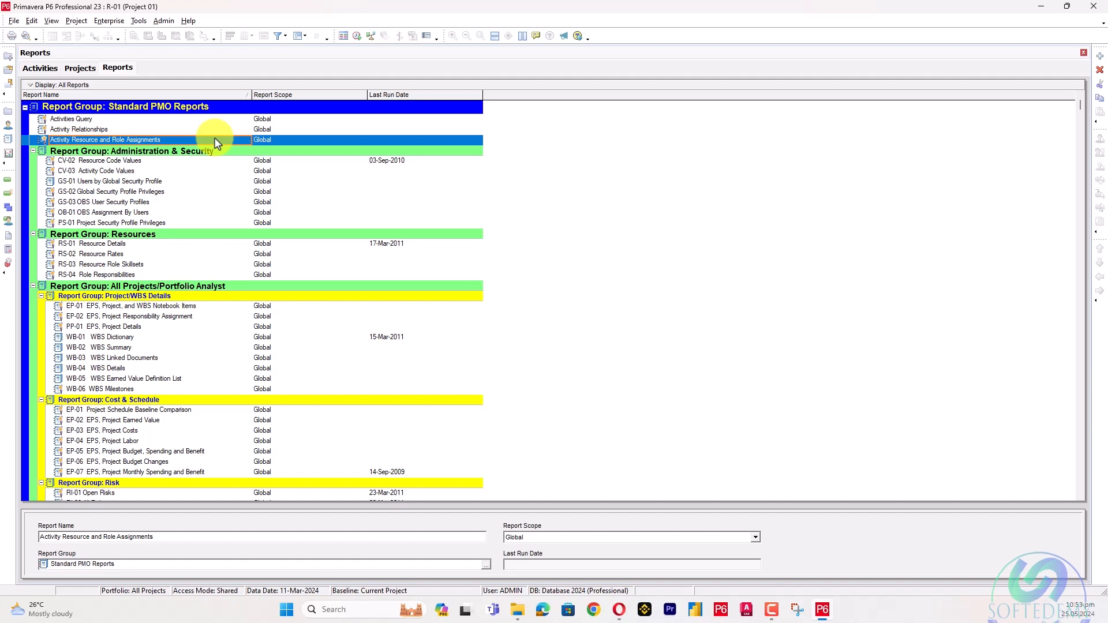
Minimize Primavera P6, open the Schedule Comparison Dashboard Excel workbook from the tool folder, and enable its external data connections
{"action": "left_click", "coordinate": [1042, 11]}
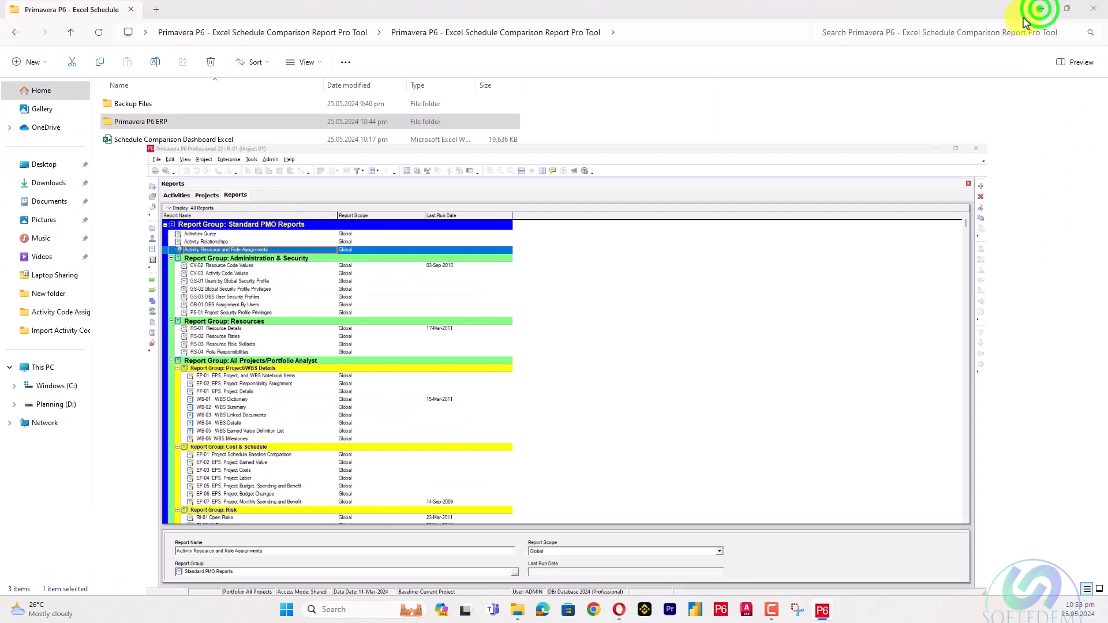
{"action": "left_click", "coordinate": [182, 146]}
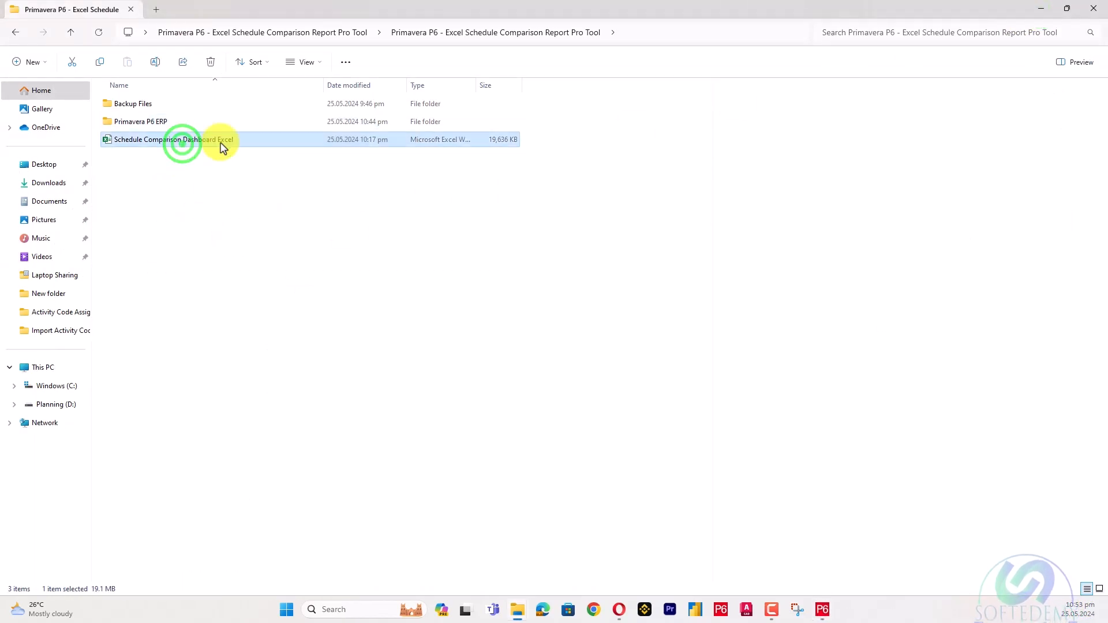
{"action": "double_click", "coordinate": [243, 143]}
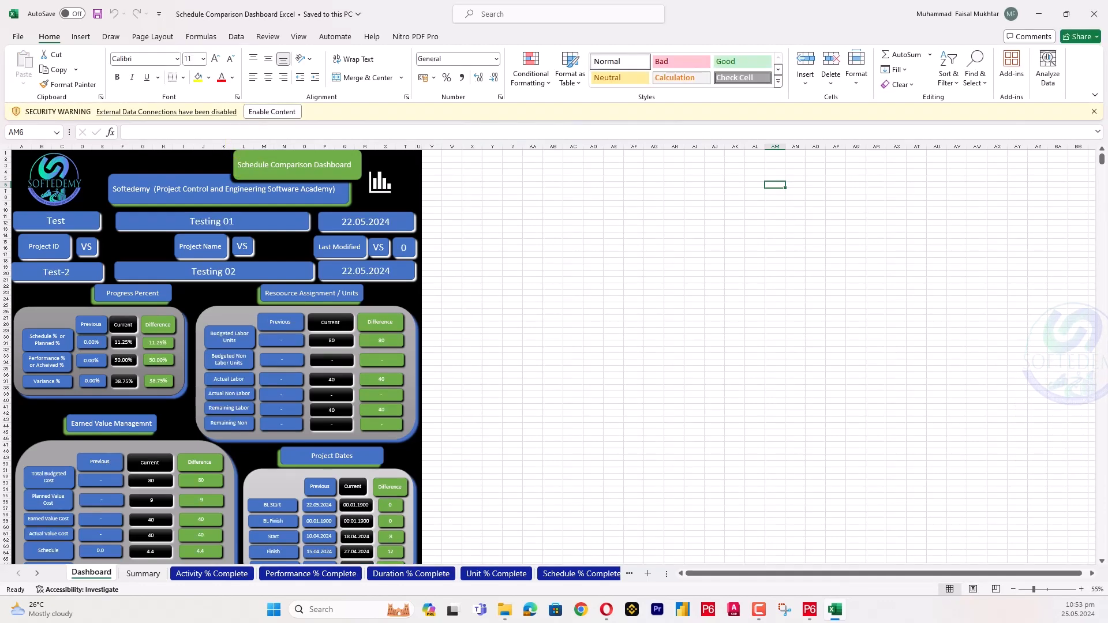
{"action": "left_click", "coordinate": [261, 113]}
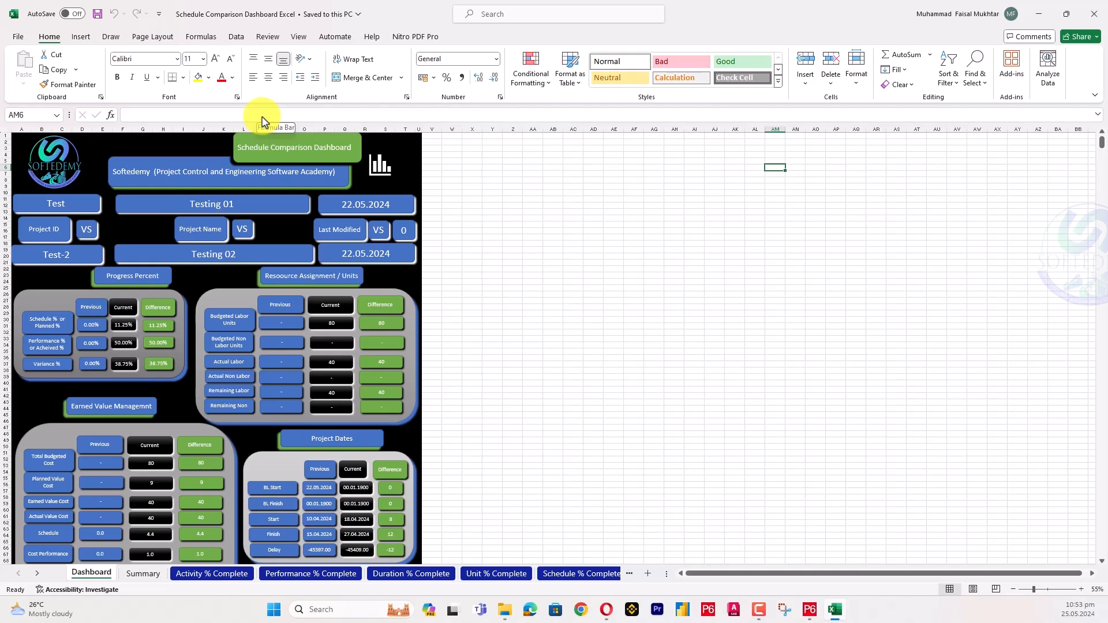
Show the workbook's queries and connections and open the Activity Cost query for editing in Power Query Editor
{"action": "left_click", "coordinate": [236, 37]}
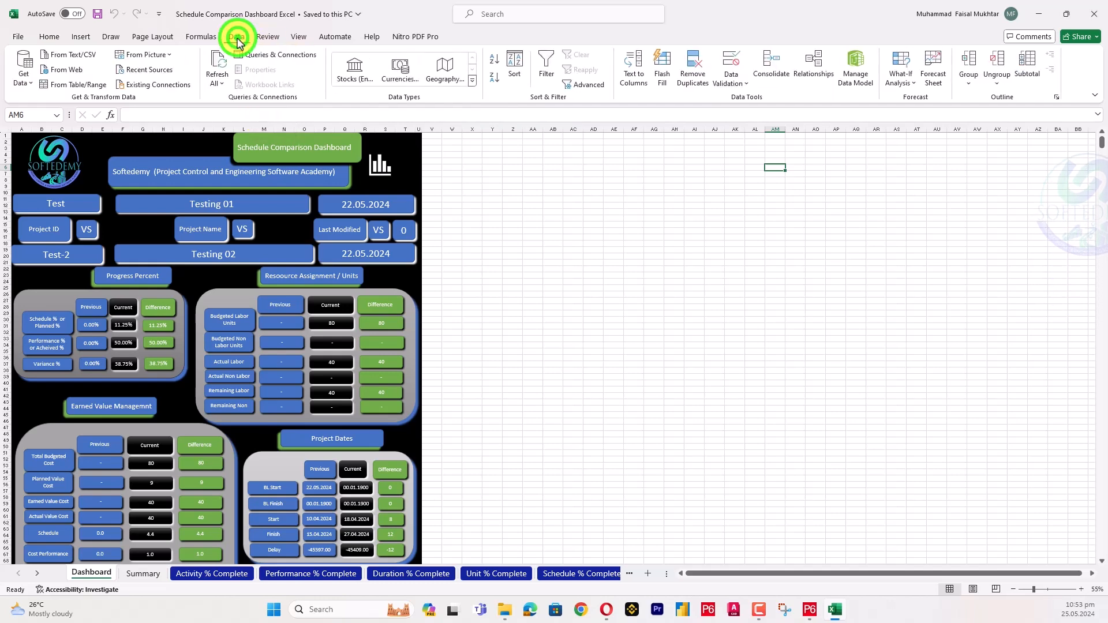
{"action": "left_click", "coordinate": [258, 55]}
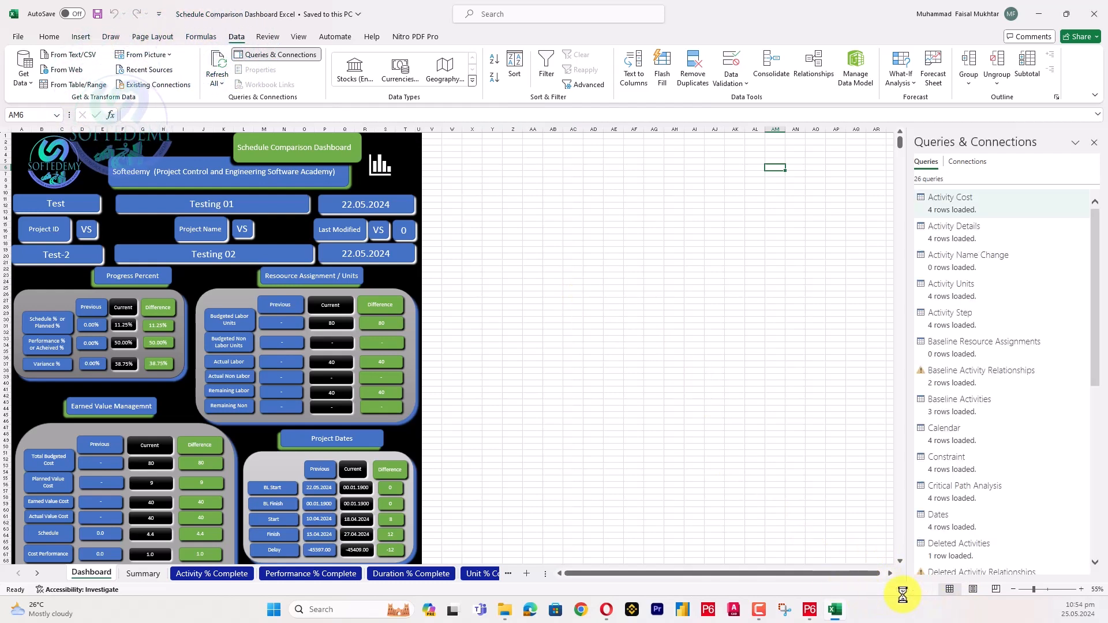
{"action": "right_click", "coordinate": [998, 213]}
{"action": "left_click", "coordinate": [1017, 257]}
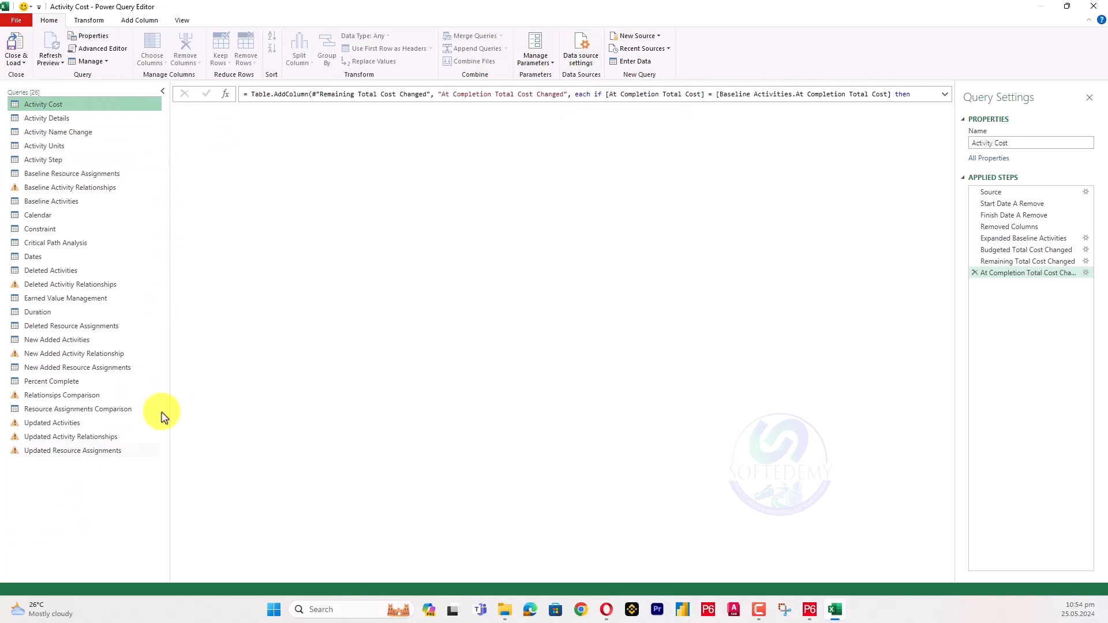
In the data source settings, change the baseline activities source to the Baseline Activities workbook in the desktop comparison tool's Backup Files folder
{"action": "left_click", "coordinate": [583, 49]}
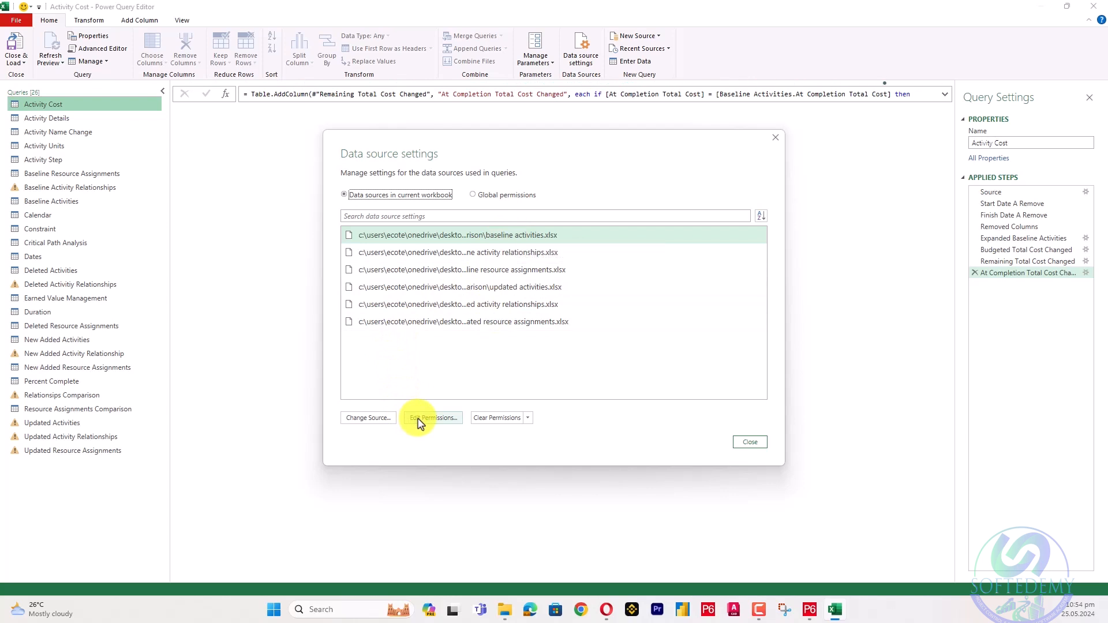
{"action": "left_click", "coordinate": [369, 417]}
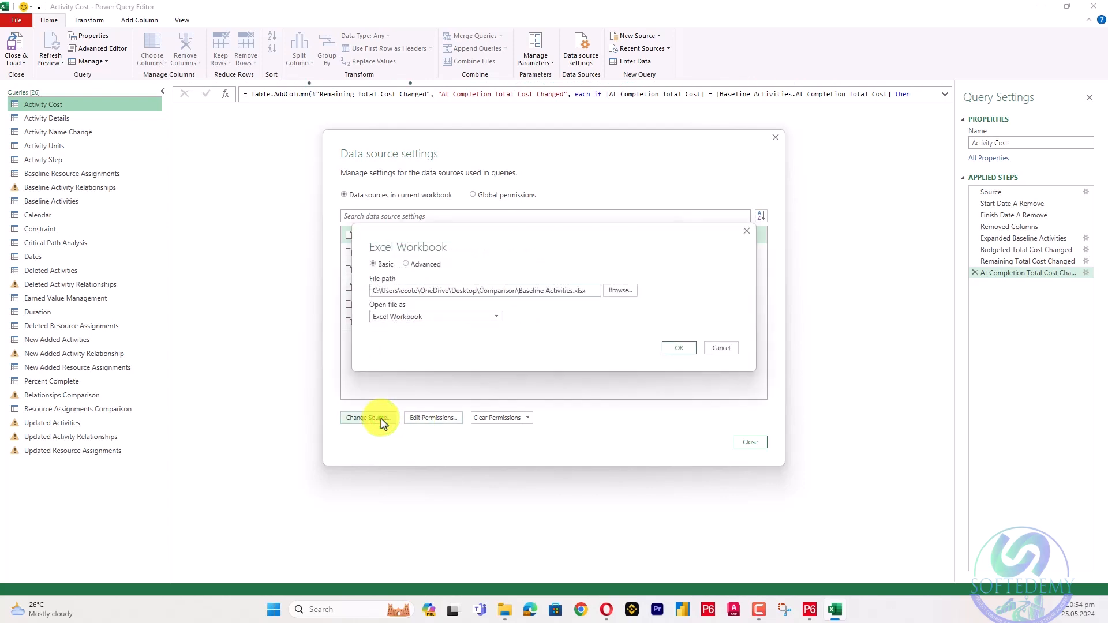
{"action": "left_click", "coordinate": [620, 288]}
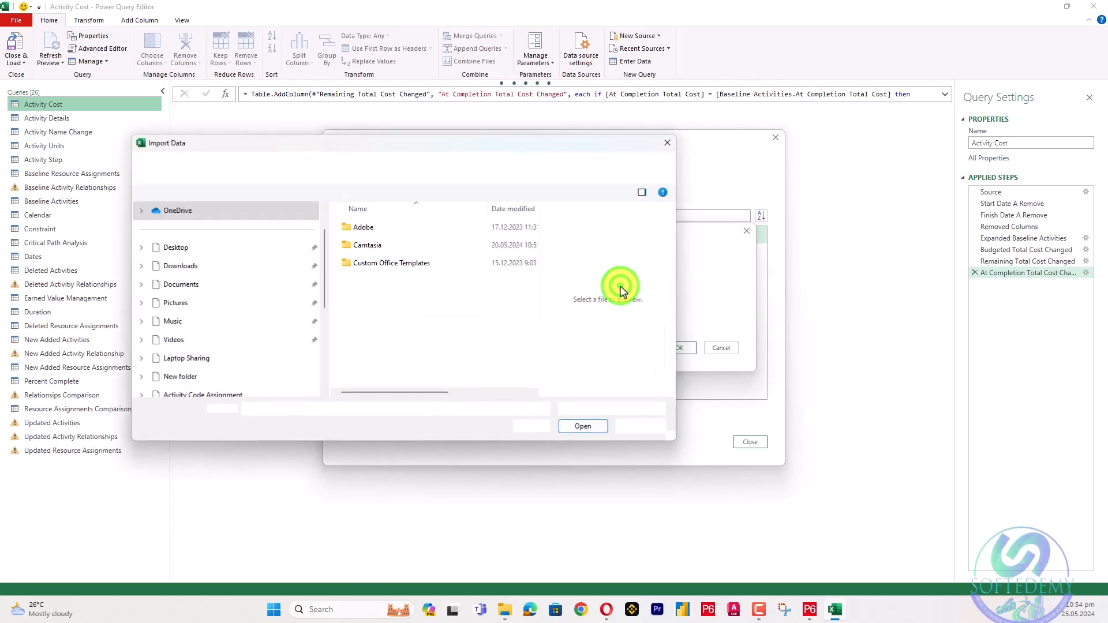
{"action": "left_click", "coordinate": [213, 250]}
{"action": "scroll", "coordinate": [445, 297], "scroll_direction": "down", "scroll_amount": 2}
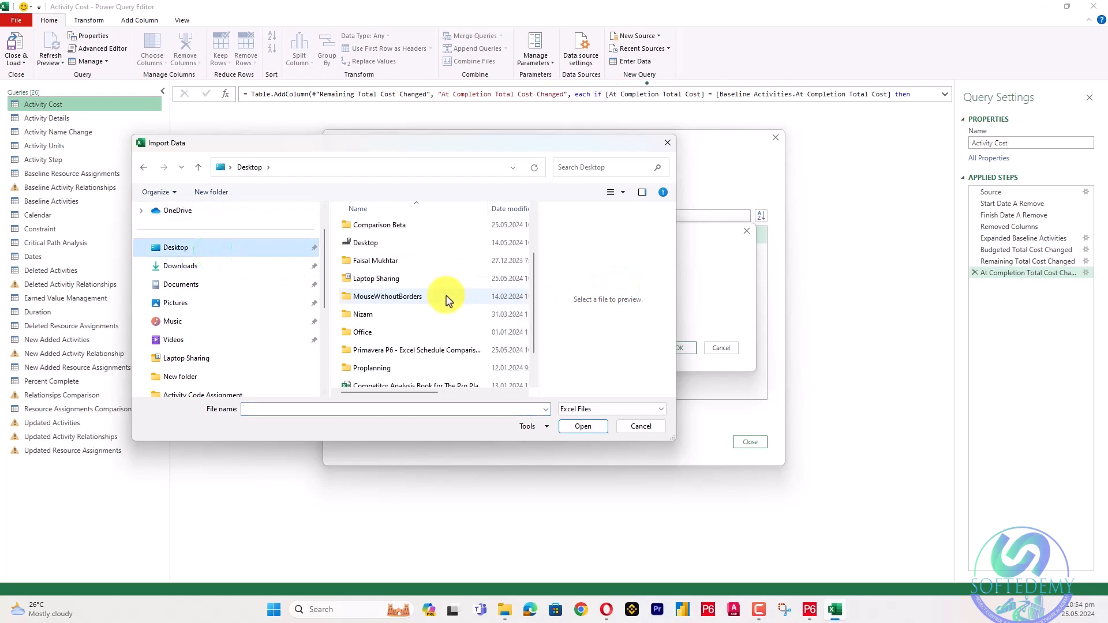
{"action": "double_click", "coordinate": [443, 348]}
{"action": "left_click", "coordinate": [428, 229]}
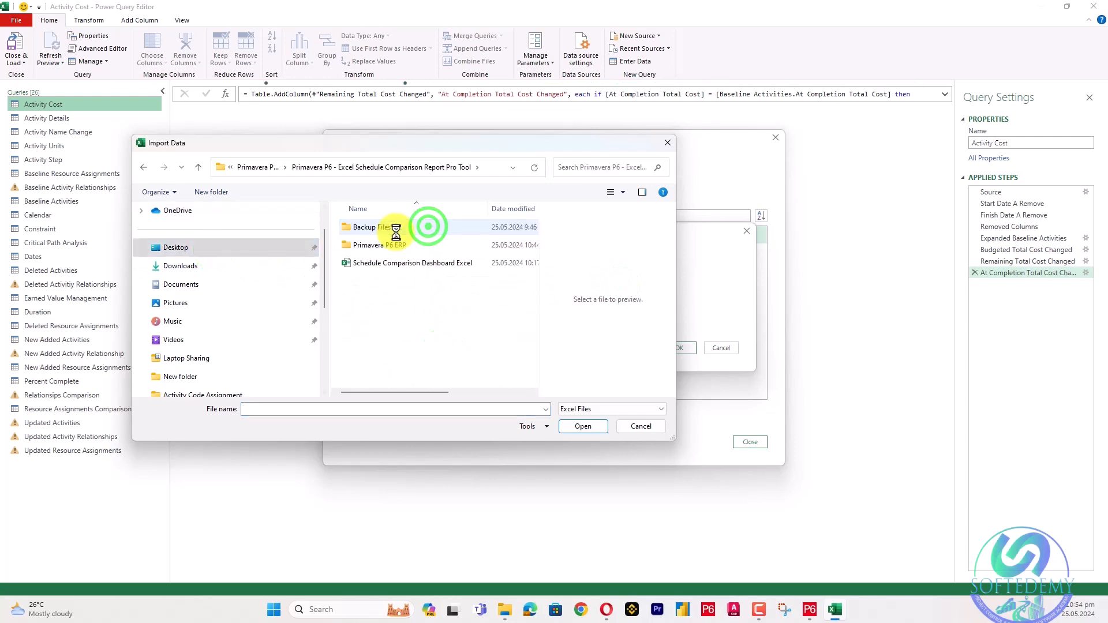
{"action": "double_click", "coordinate": [396, 227]}
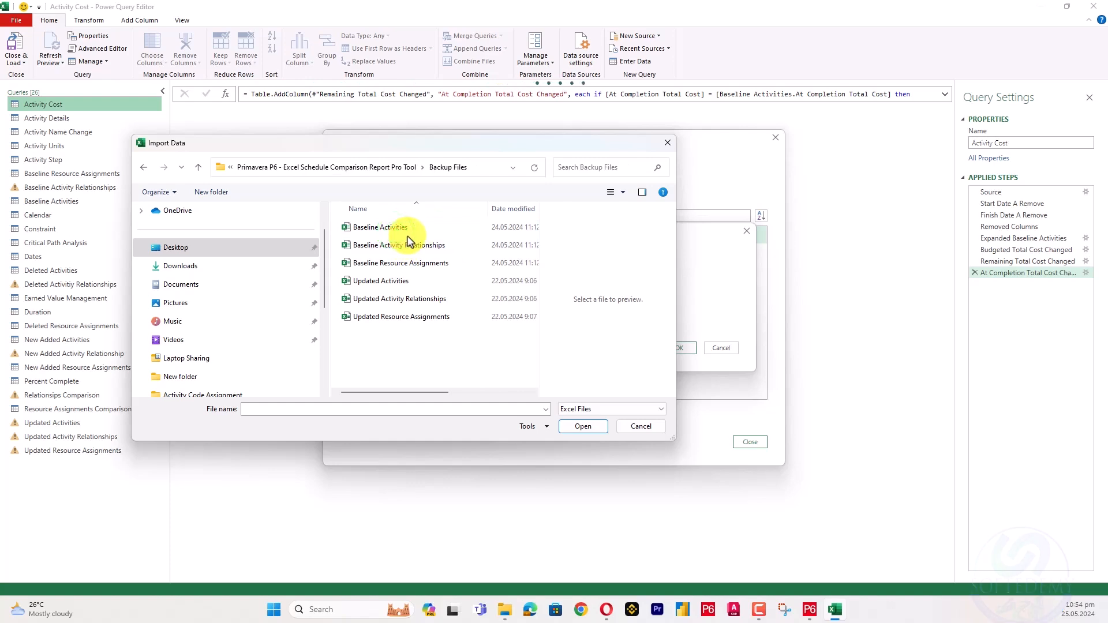
{"action": "left_click", "coordinate": [410, 228]}
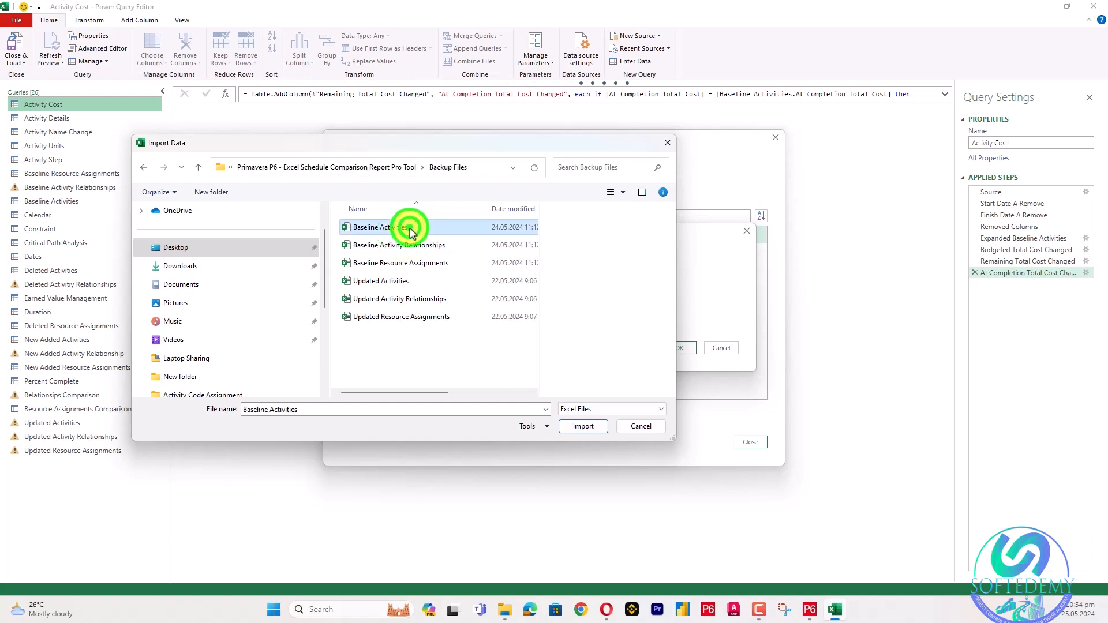
{"action": "left_click", "coordinate": [593, 424]}
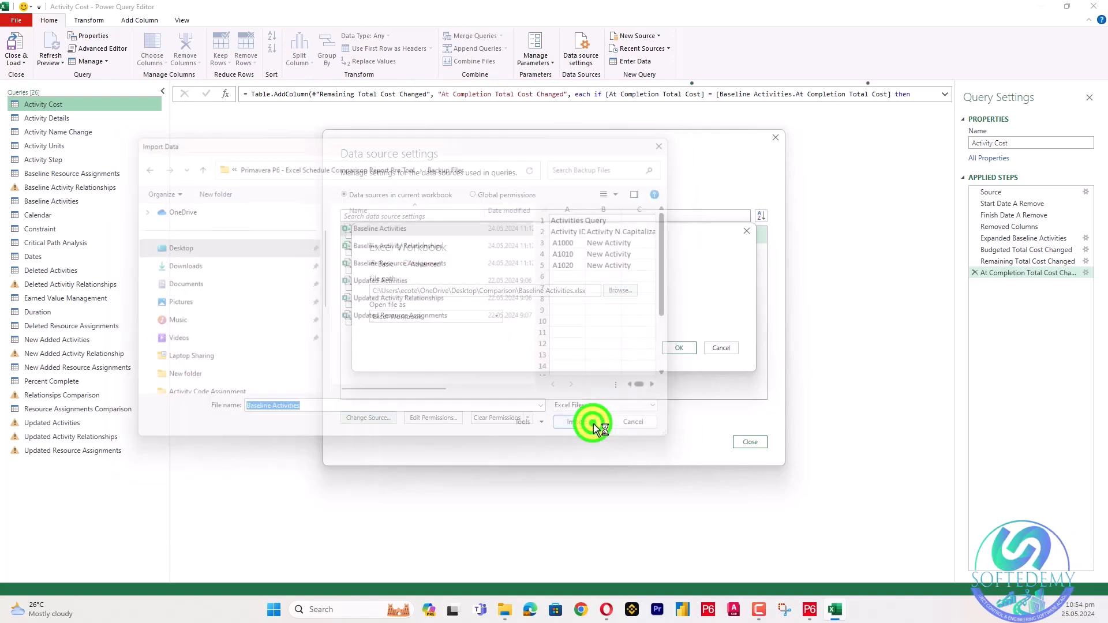
{"action": "left_click", "coordinate": [681, 349]}
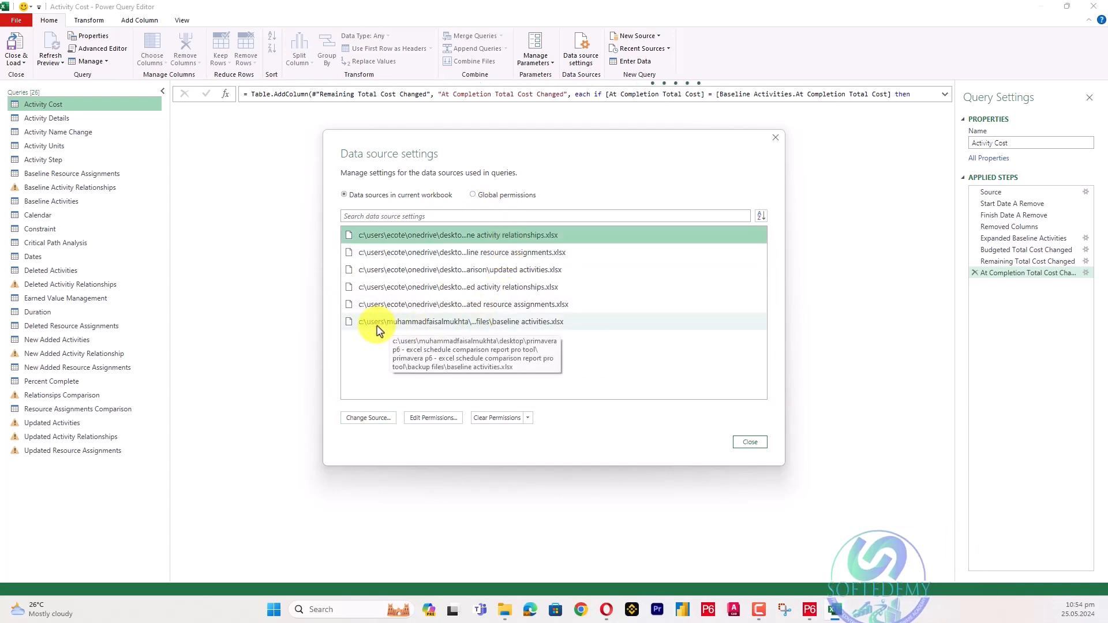
Change the baseline activity relationships source to the Baseline Activity Relationships workbook in the Backup Files folder
{"action": "right_click", "coordinate": [519, 237]}
{"action": "left_click", "coordinate": [560, 241]}
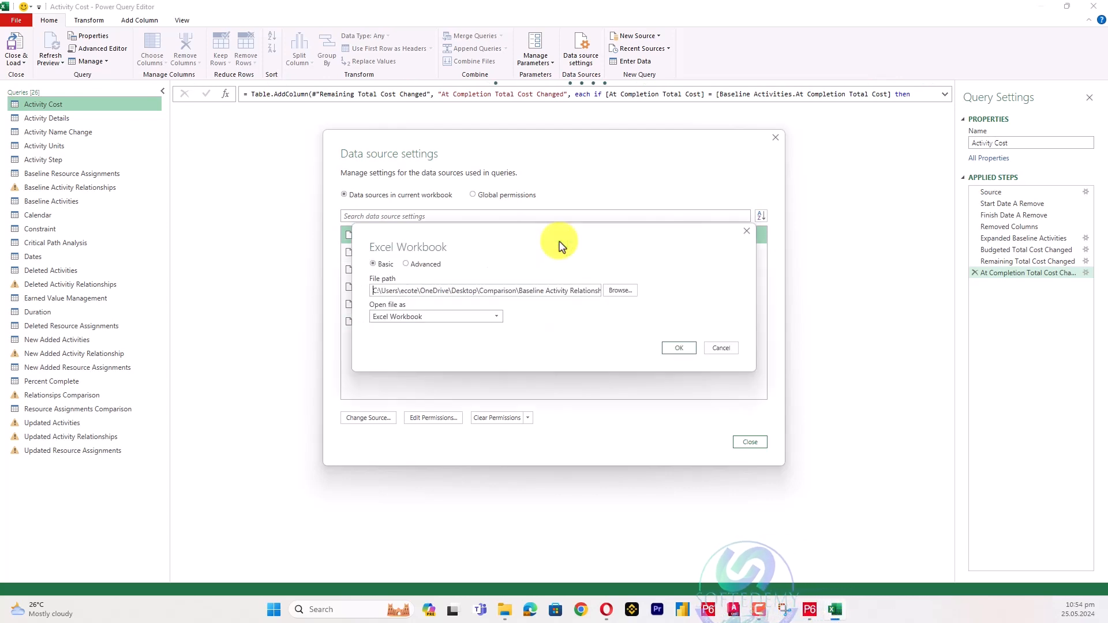
{"action": "left_click", "coordinate": [613, 296]}
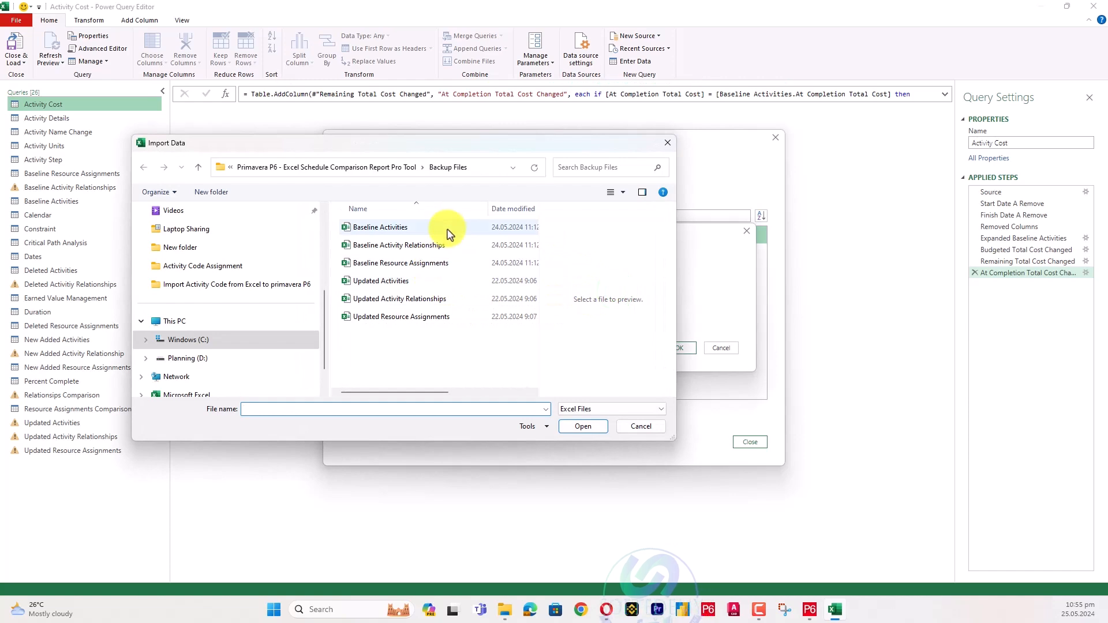
{"action": "left_click", "coordinate": [433, 247]}
{"action": "left_click", "coordinate": [582, 425]}
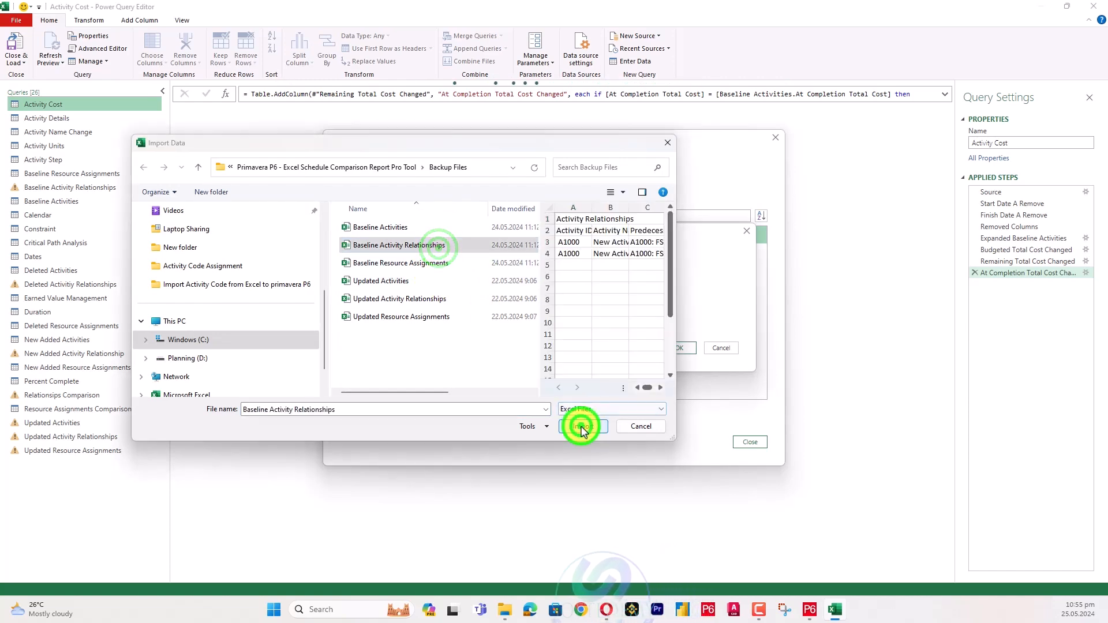
{"action": "left_click", "coordinate": [671, 348]}
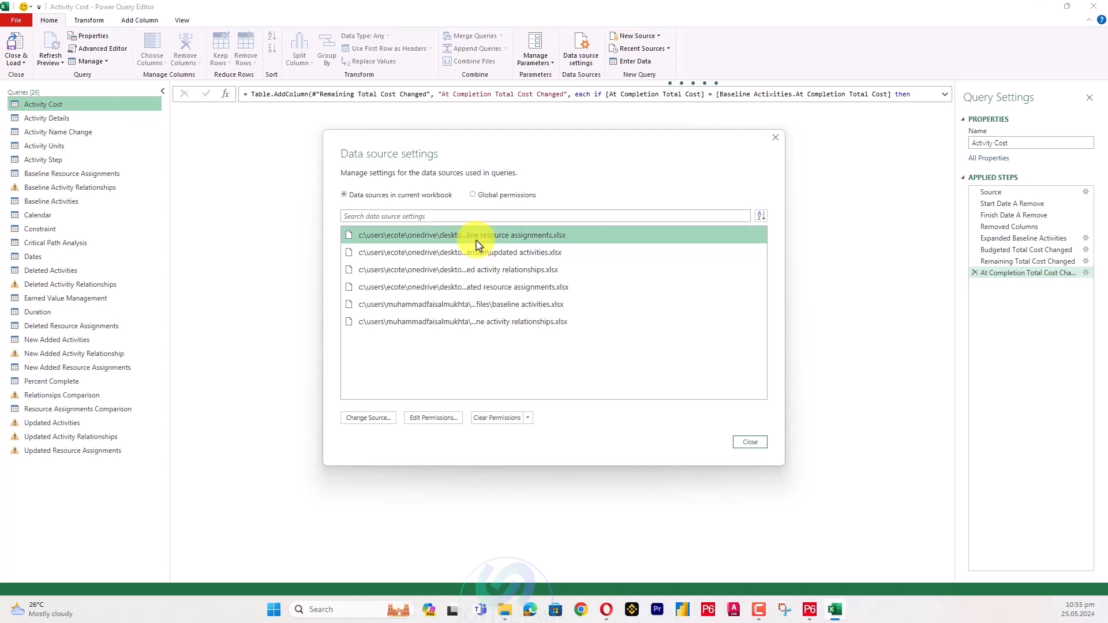
Change the baseline resource assignments source to the Baseline Resource Assignments workbook in the Backup Files folder
{"action": "right_click", "coordinate": [478, 242]}
{"action": "left_click", "coordinate": [510, 253]}
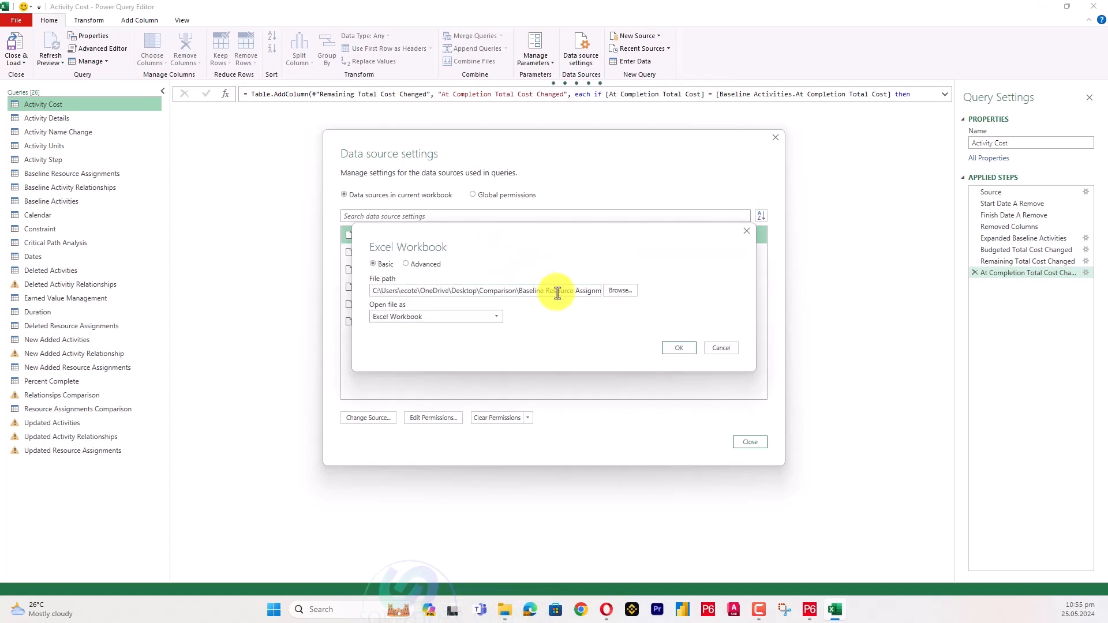
{"action": "left_click", "coordinate": [613, 293]}
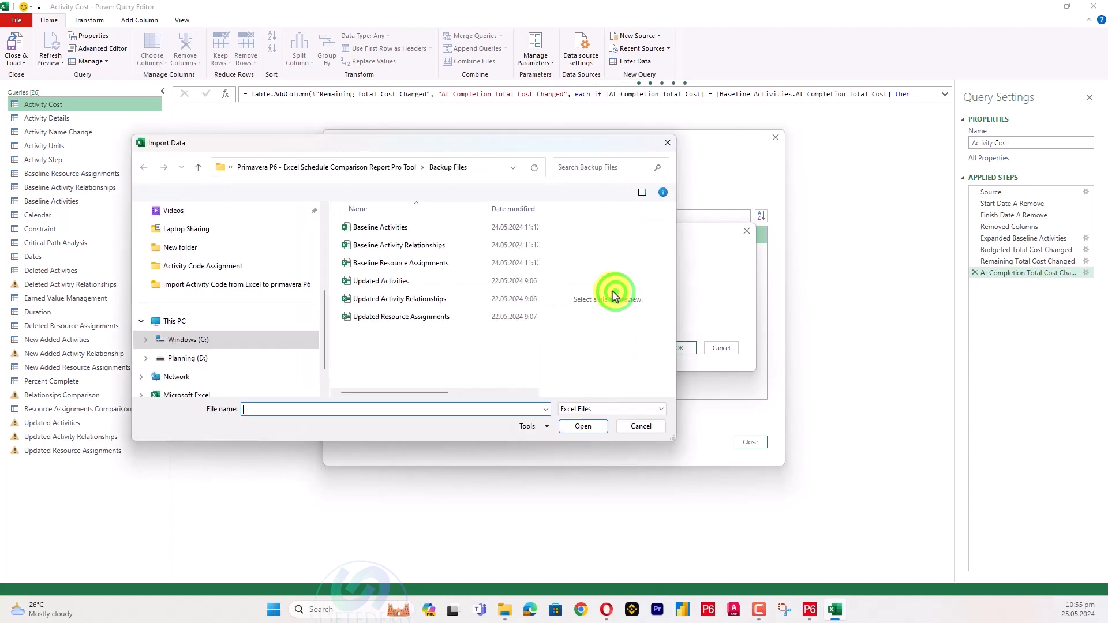
{"action": "left_click", "coordinate": [421, 262]}
{"action": "left_click", "coordinate": [588, 427]}
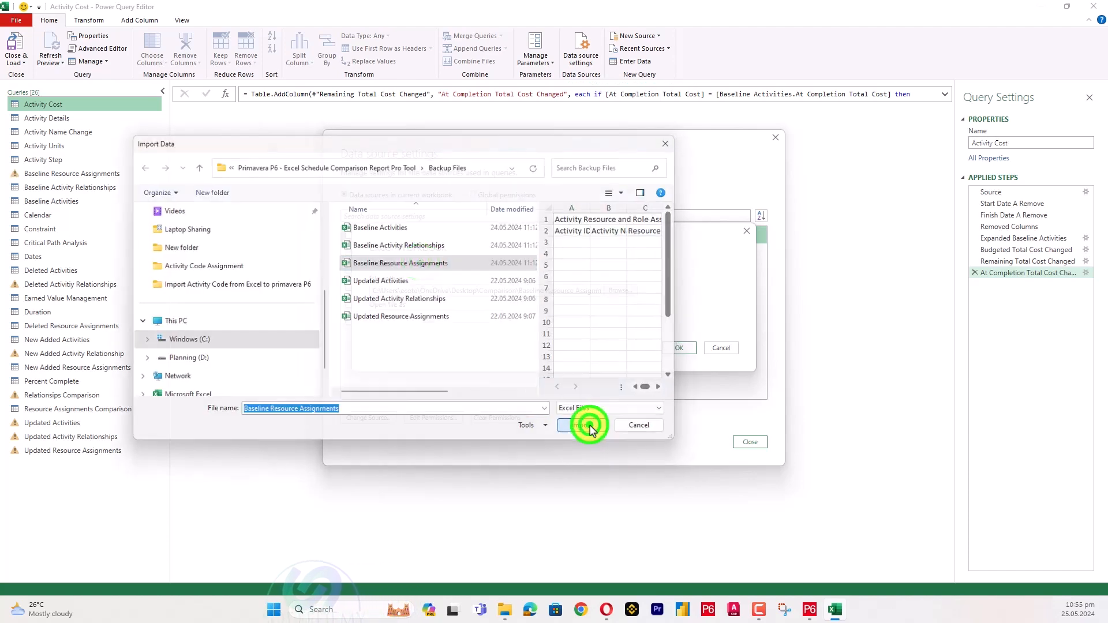
{"action": "left_click", "coordinate": [681, 347]}
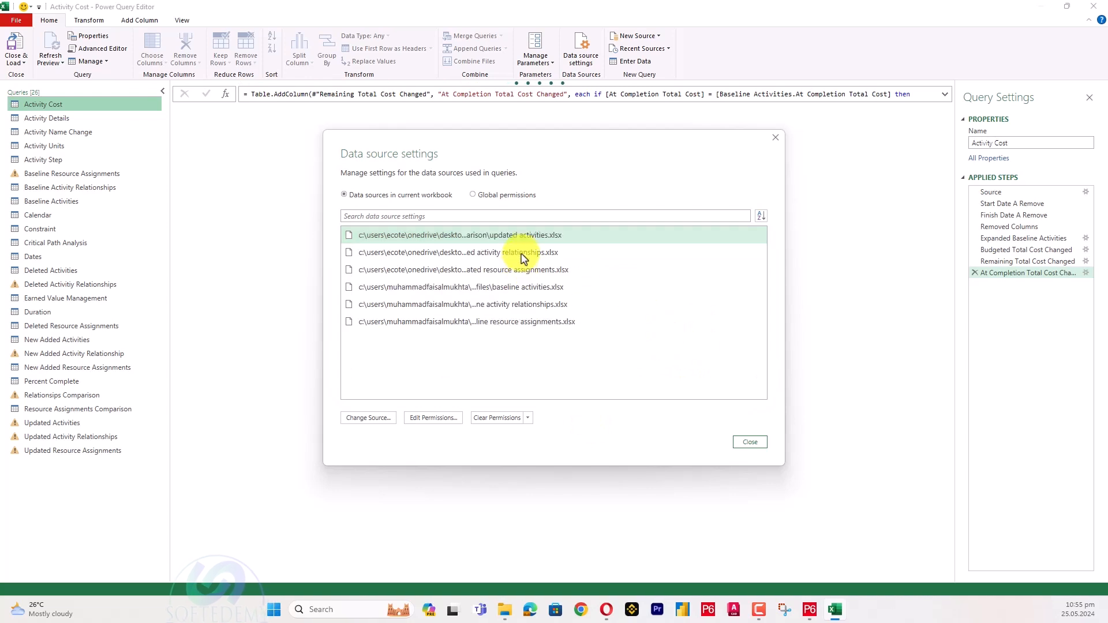
{"action": "right_click", "coordinate": [529, 246]}
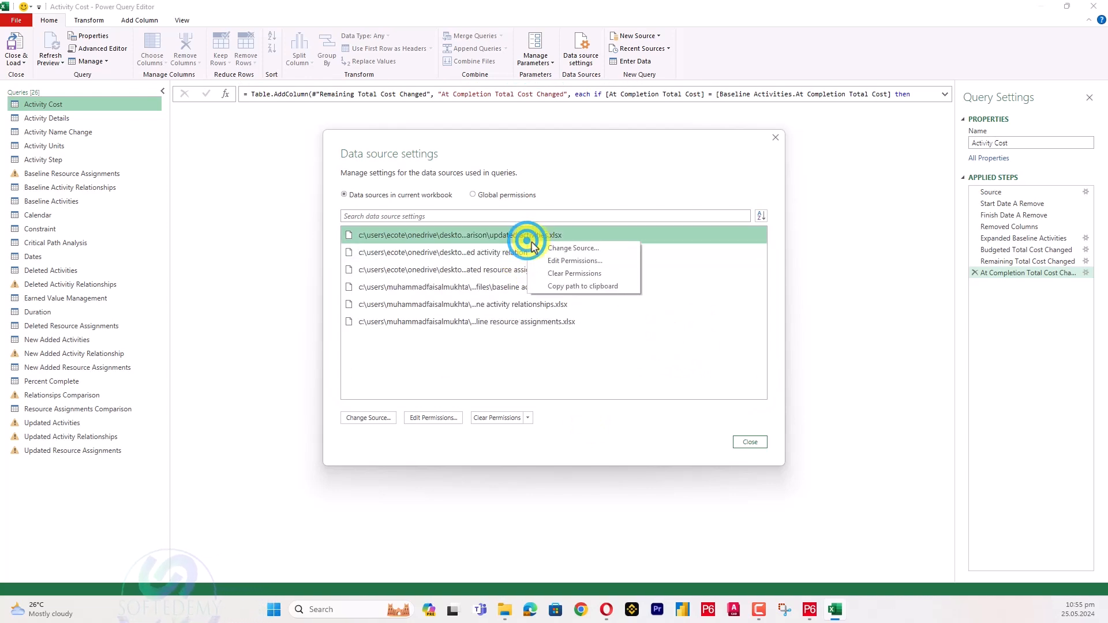
{"action": "left_click", "coordinate": [577, 258]}
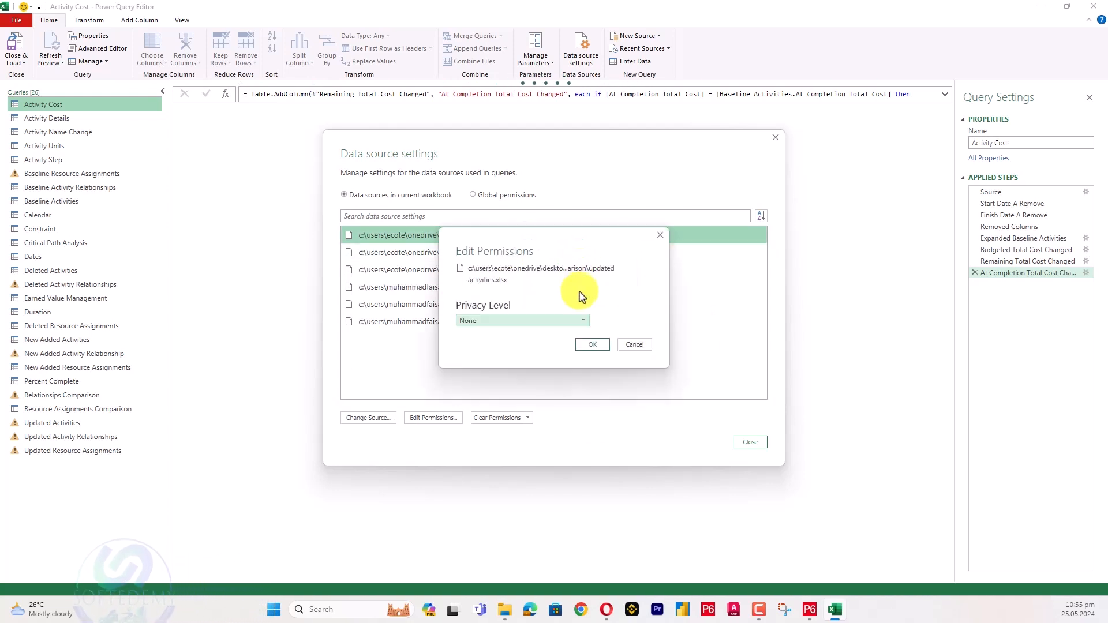
{"action": "left_click", "coordinate": [658, 236]}
Change the updated activities source to the Updated Activities workbook in the Backup Files folder
{"action": "left_click", "coordinate": [553, 242]}
{"action": "right_click", "coordinate": [553, 245]}
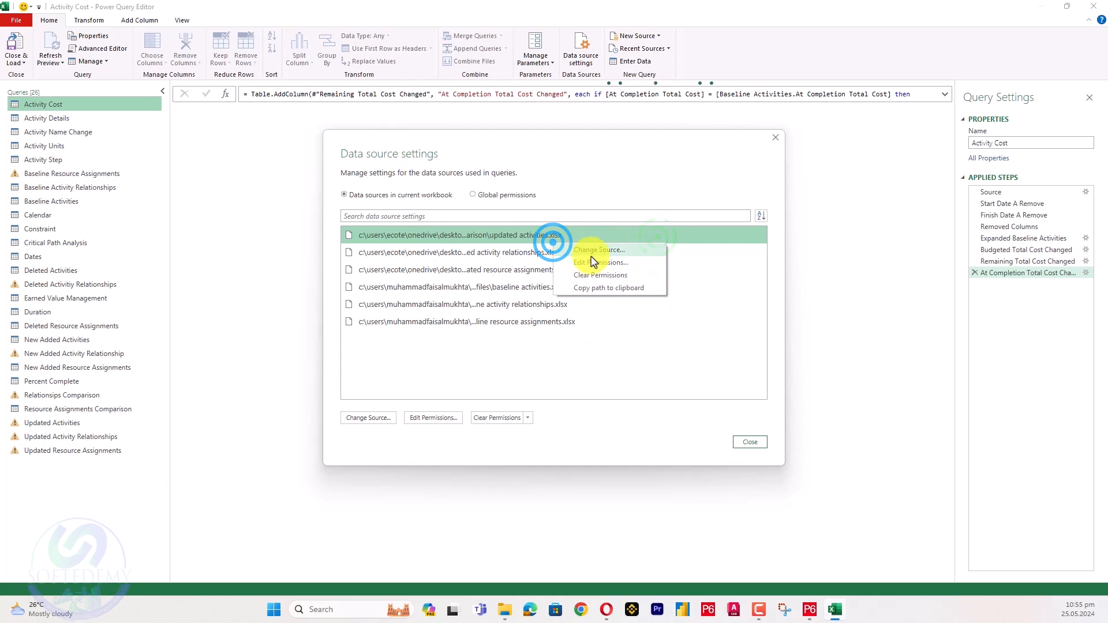
{"action": "left_click", "coordinate": [569, 249]}
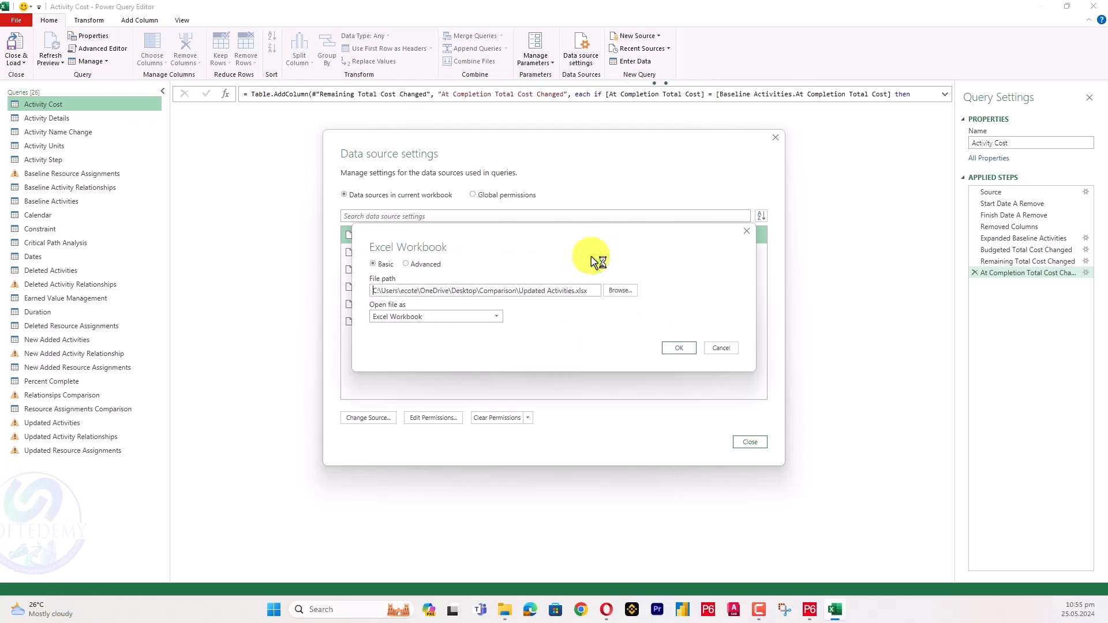
{"action": "left_click", "coordinate": [618, 291]}
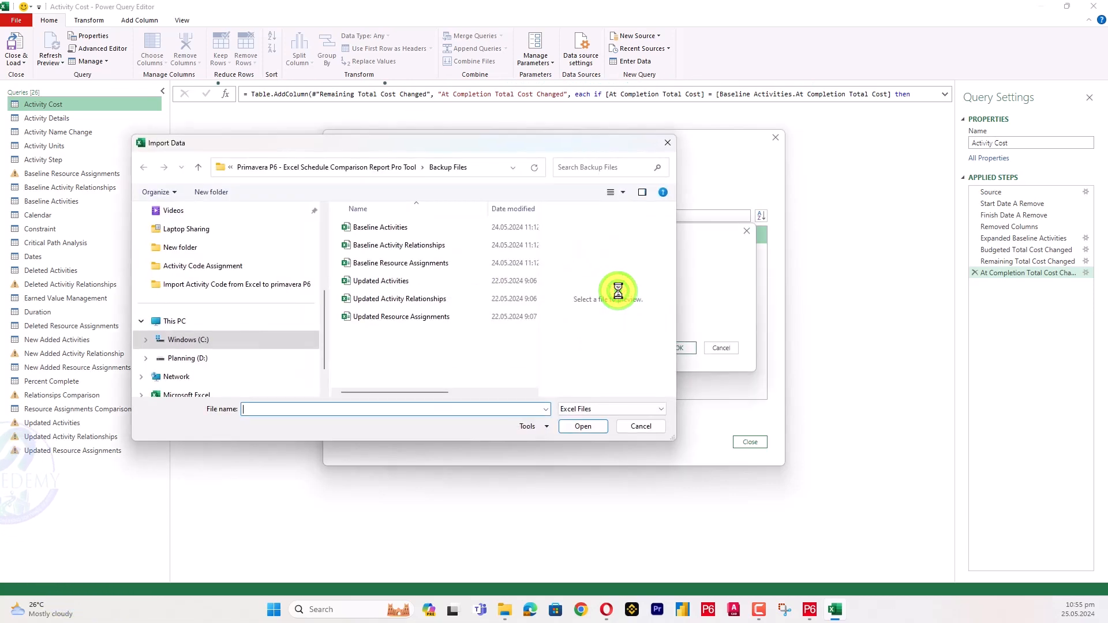
{"action": "left_click", "coordinate": [438, 283]}
{"action": "left_click", "coordinate": [582, 427]}
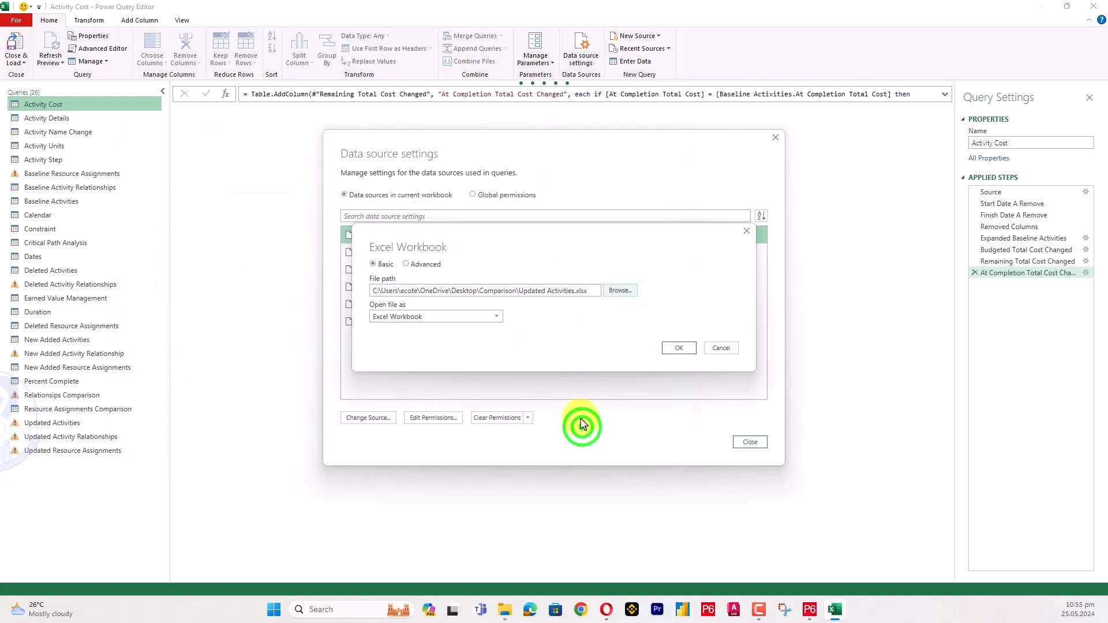
{"action": "left_click", "coordinate": [670, 348]}
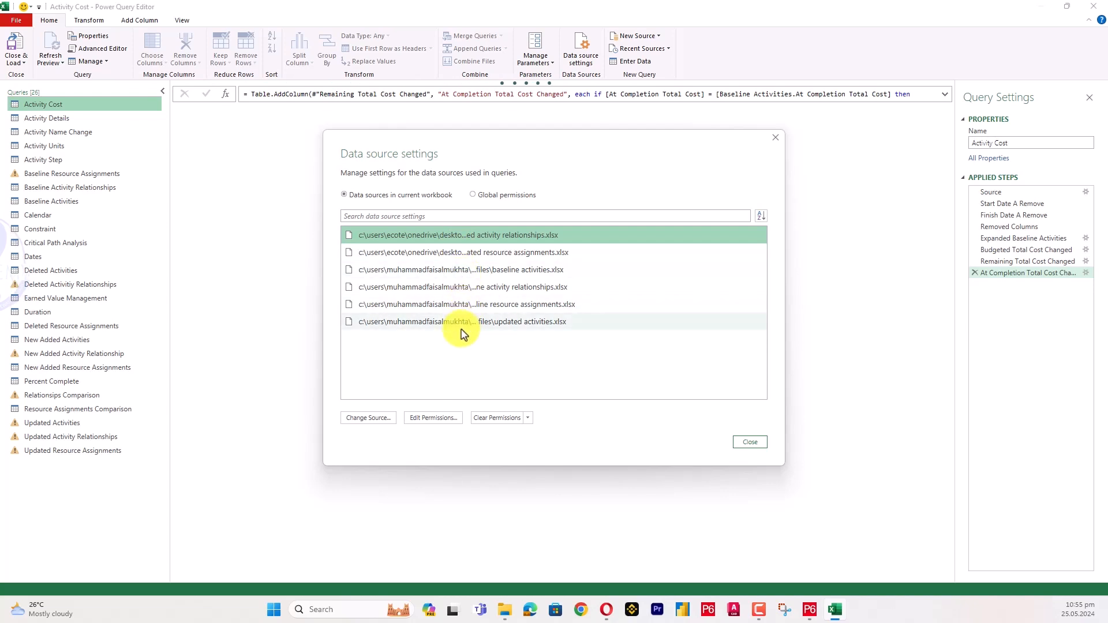
{"action": "left_click", "coordinate": [495, 235]}
{"action": "right_click", "coordinate": [494, 236]}
{"action": "left_click", "coordinate": [549, 250]}
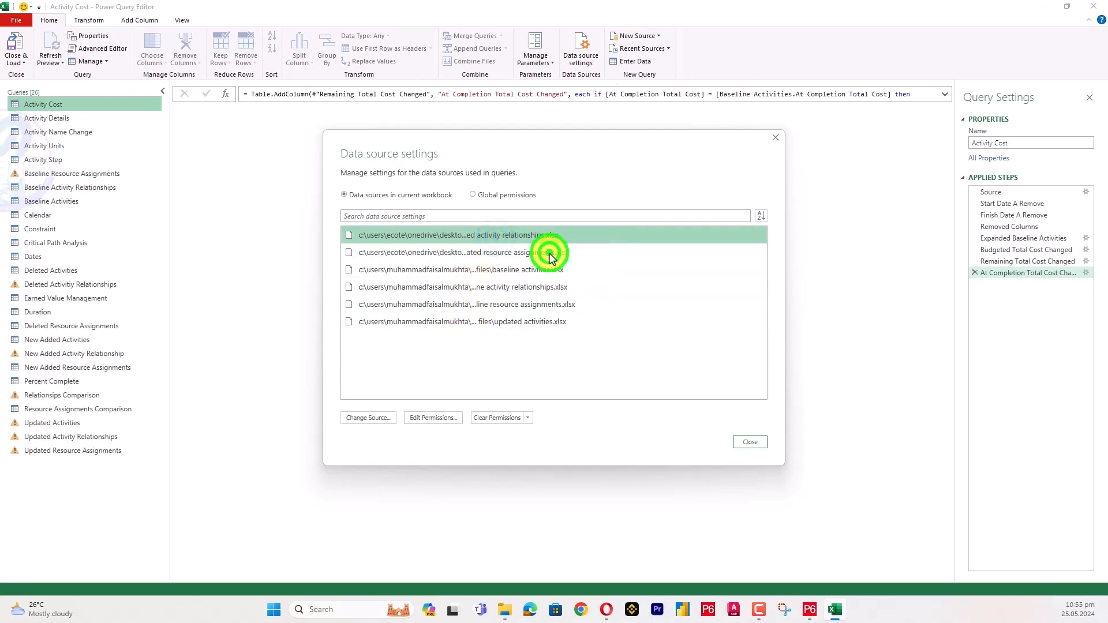
{"action": "left_click", "coordinate": [659, 235]}
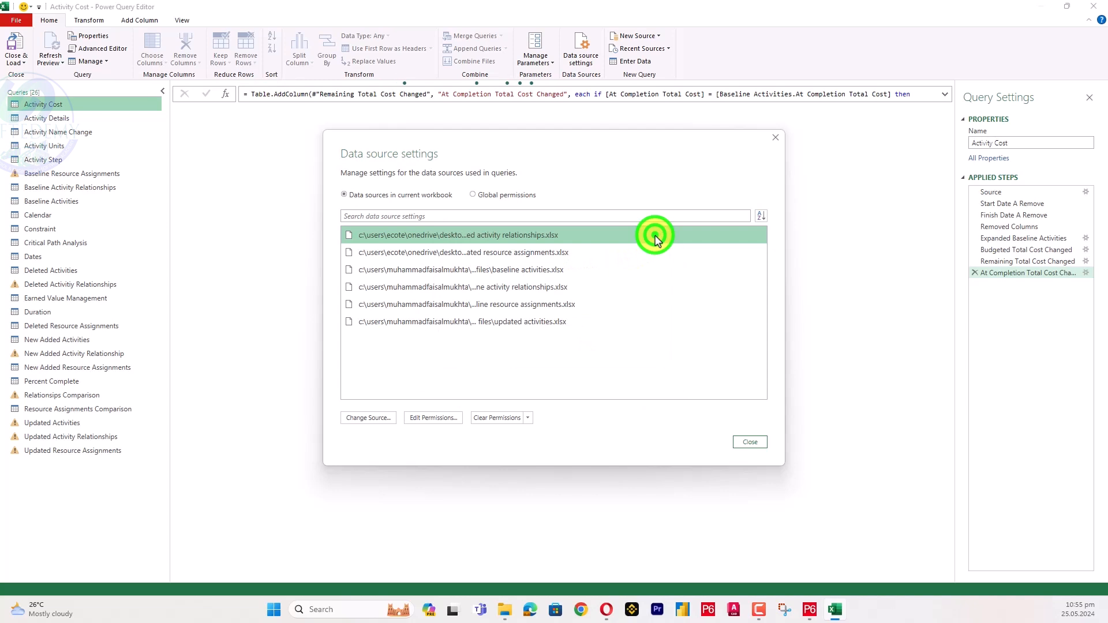
Change the updated activity relationships source to the Updated Activity Relationships workbook in the Backup Files folder
{"action": "right_click", "coordinate": [487, 235]}
{"action": "left_click", "coordinate": [519, 247]}
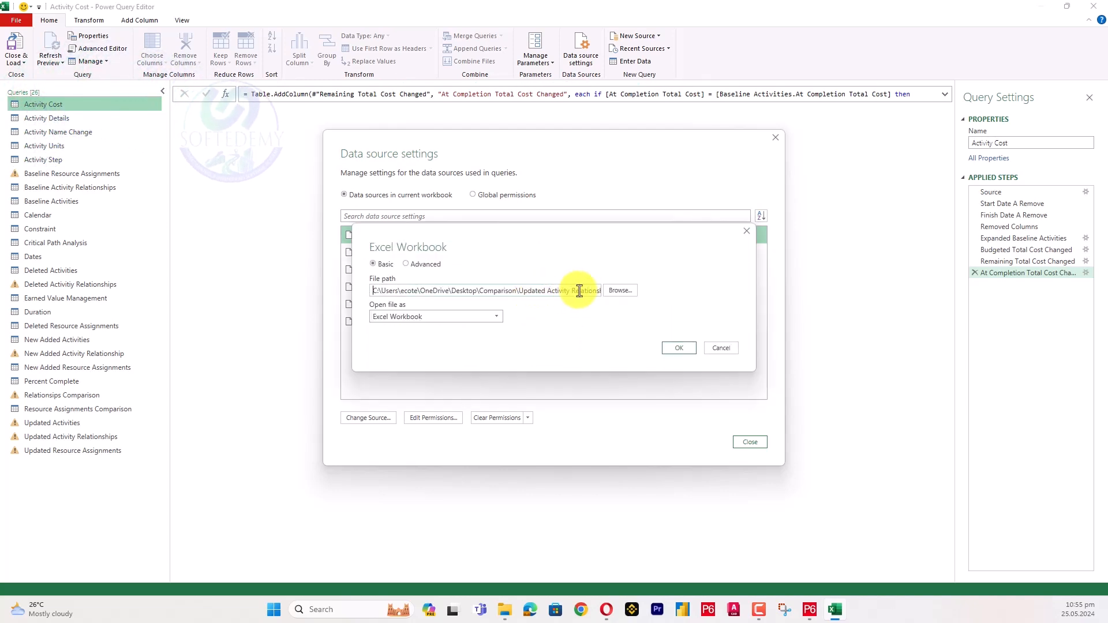
{"action": "left_click", "coordinate": [619, 290]}
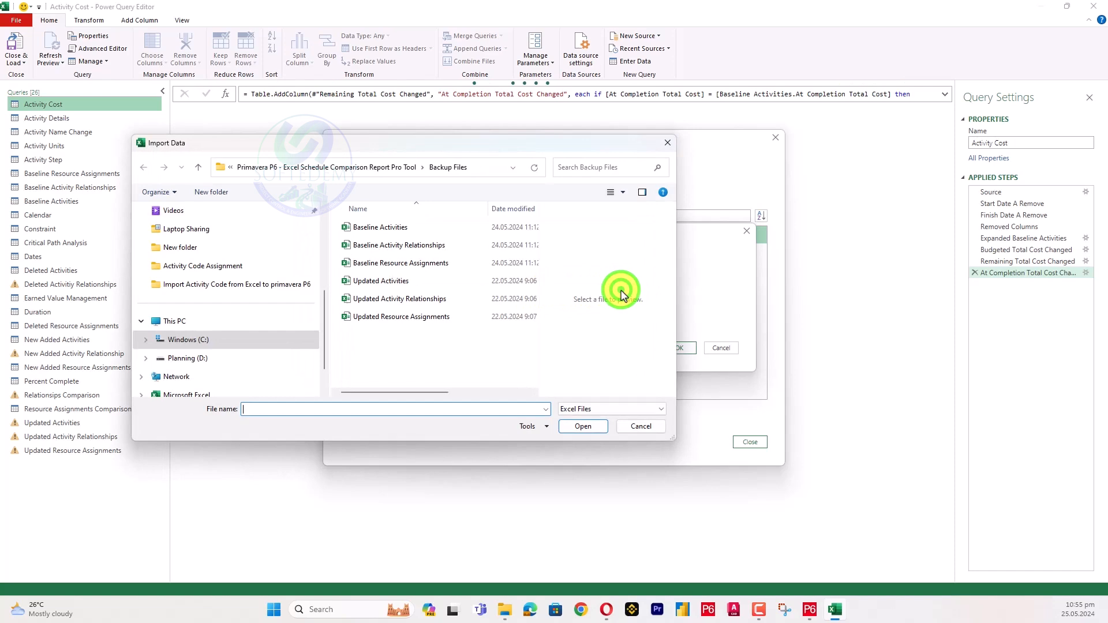
{"action": "left_click", "coordinate": [393, 298]}
{"action": "left_click", "coordinate": [586, 425]}
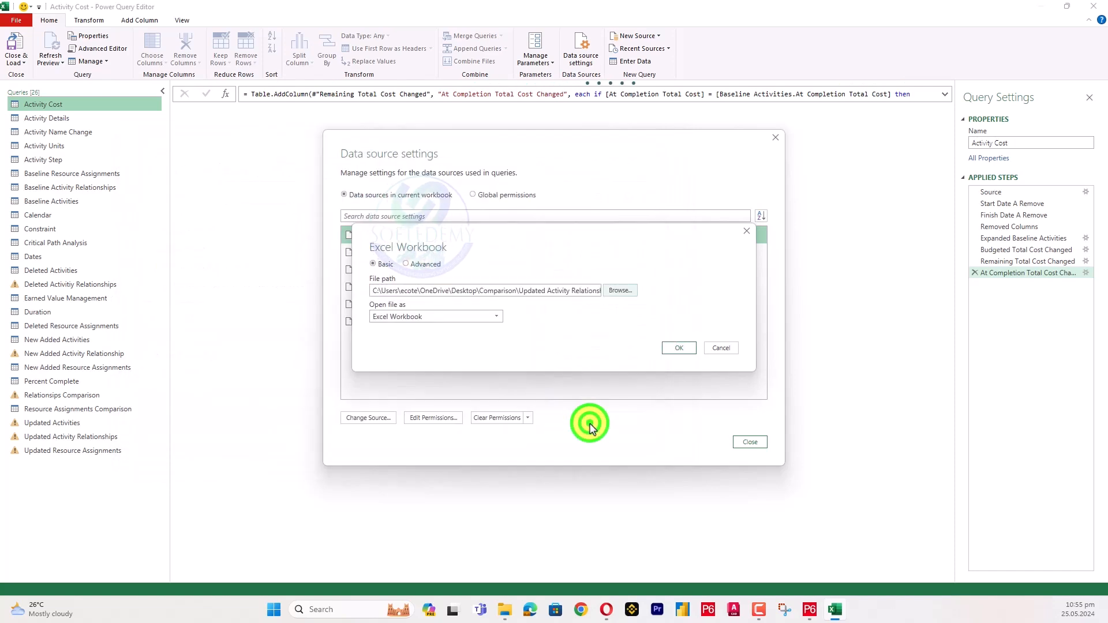
{"action": "left_click", "coordinate": [686, 343]}
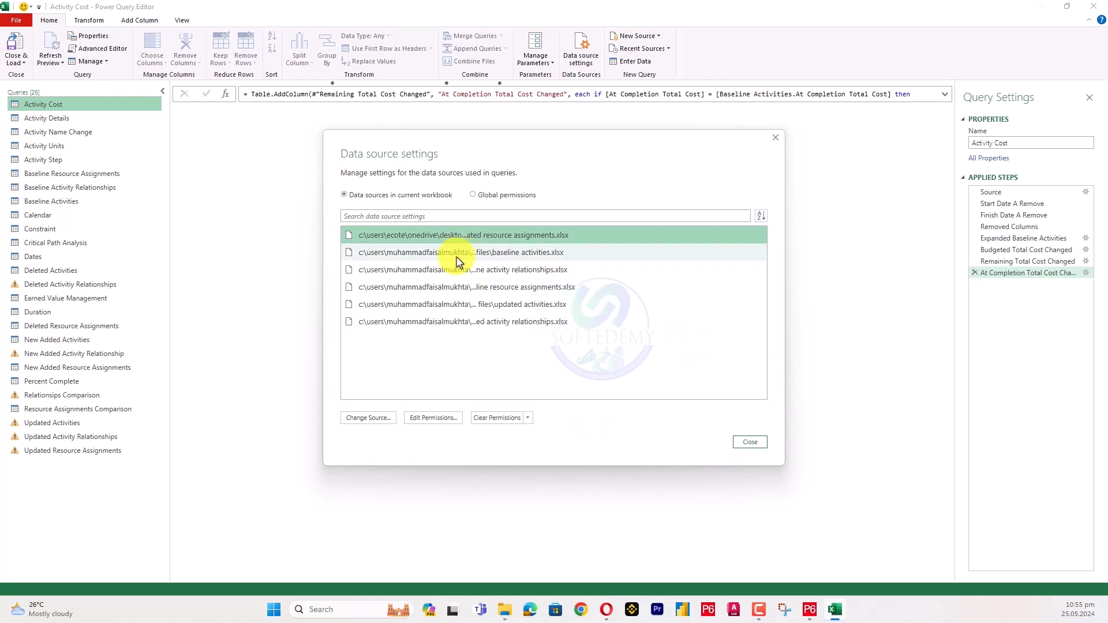
{"action": "right_click", "coordinate": [466, 233]}
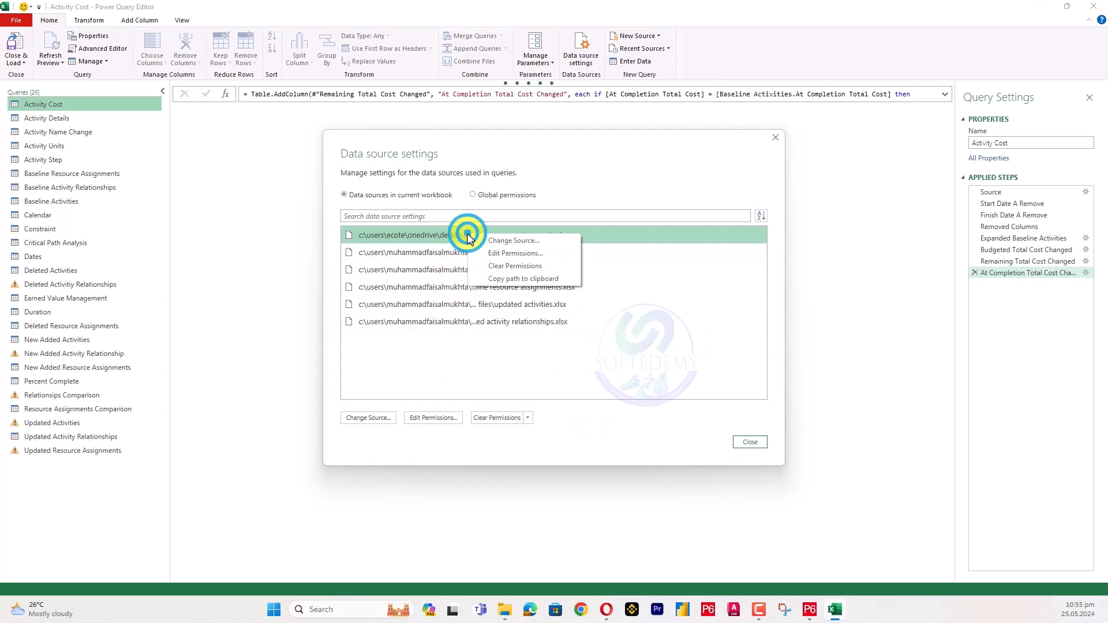
{"action": "left_click", "coordinate": [505, 253]}
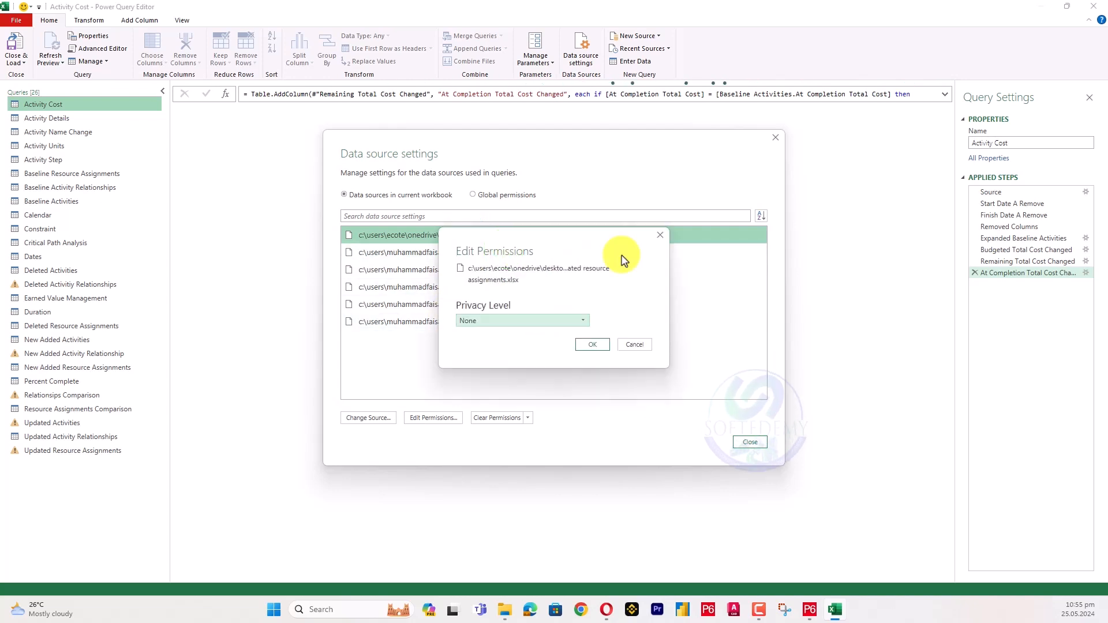
{"action": "left_click", "coordinate": [660, 235]}
Change the updated resource assignments source to the Updated Resource Assignments workbook in the Backup Files folder
{"action": "right_click", "coordinate": [473, 236]}
{"action": "left_click", "coordinate": [499, 247]}
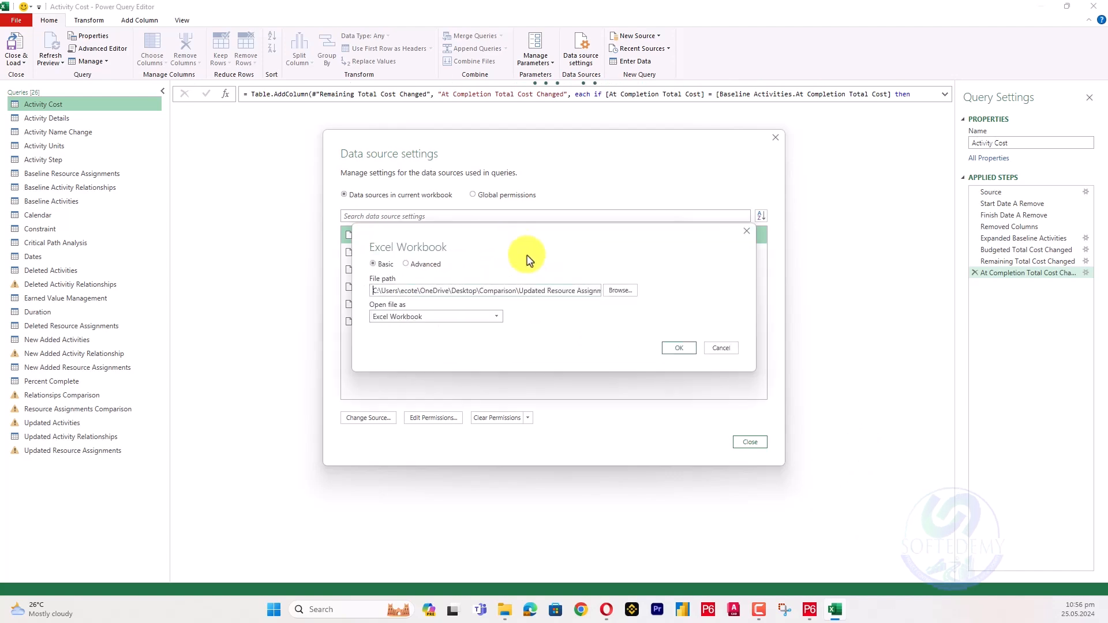
{"action": "left_click", "coordinate": [612, 290]}
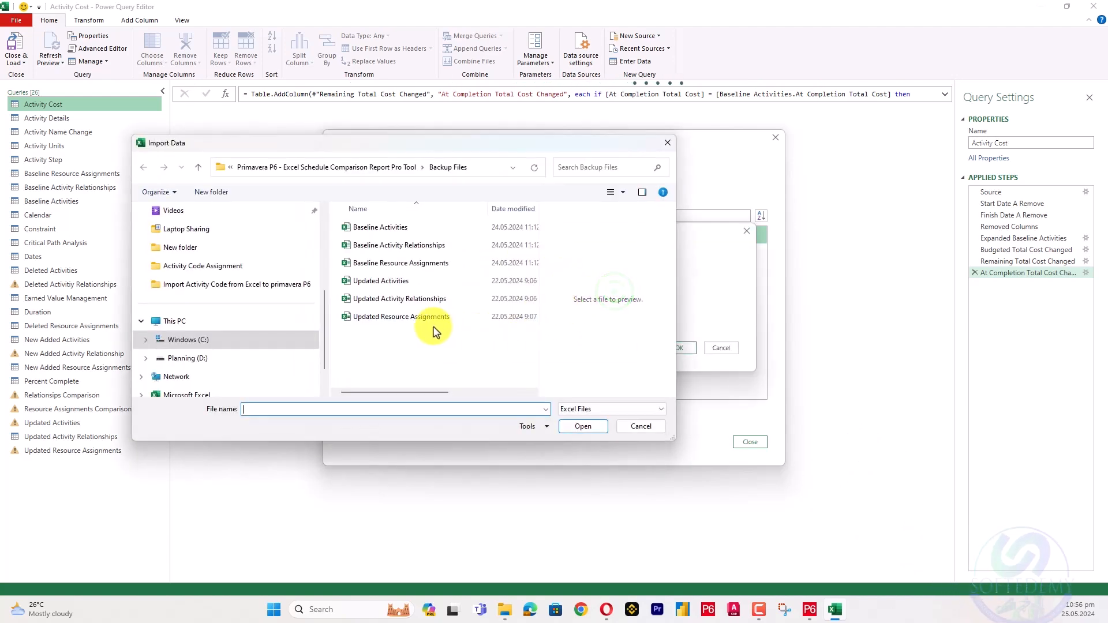
{"action": "left_click", "coordinate": [426, 317]}
{"action": "left_click", "coordinate": [597, 425]}
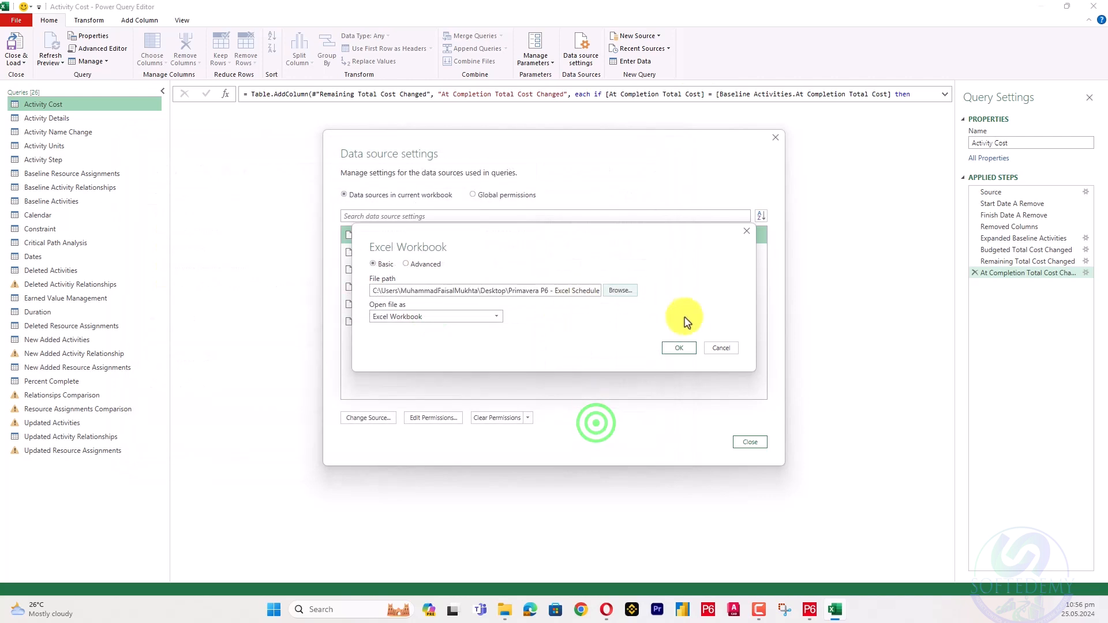
{"action": "left_click", "coordinate": [680, 348]}
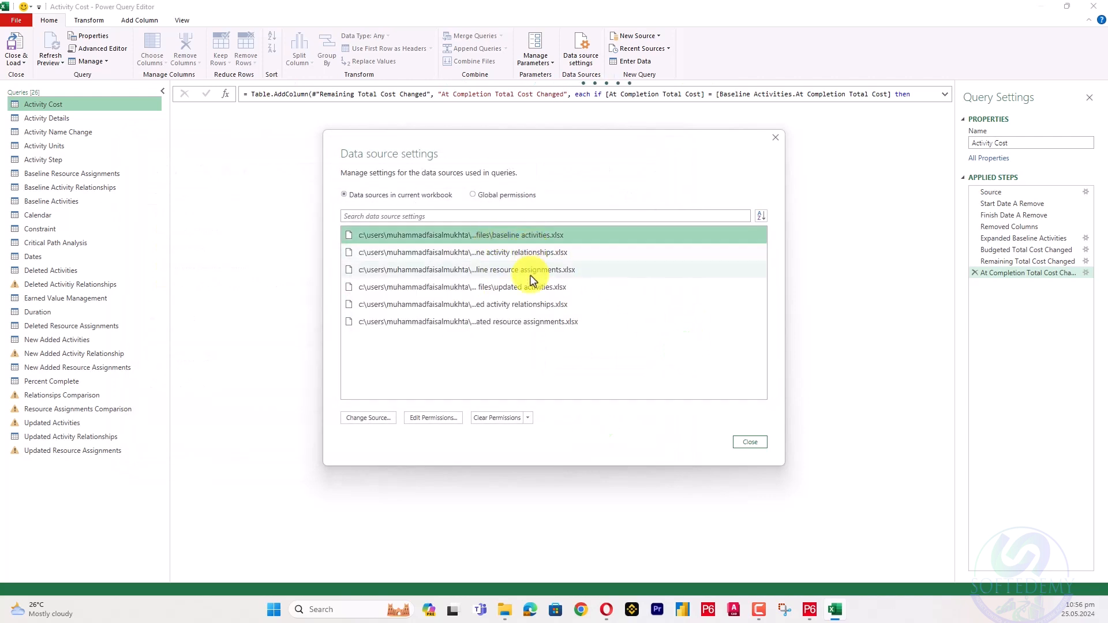
Review the full file path of the updated resource assignments source
{"action": "left_click", "coordinate": [500, 321]}
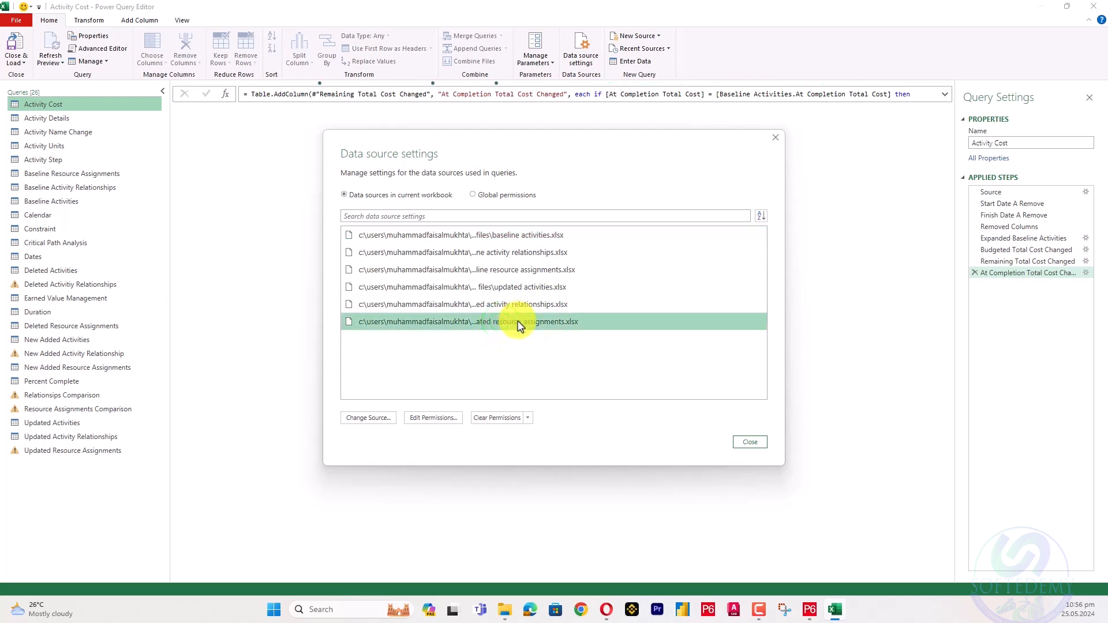
{"action": "left_click", "coordinate": [552, 331]}
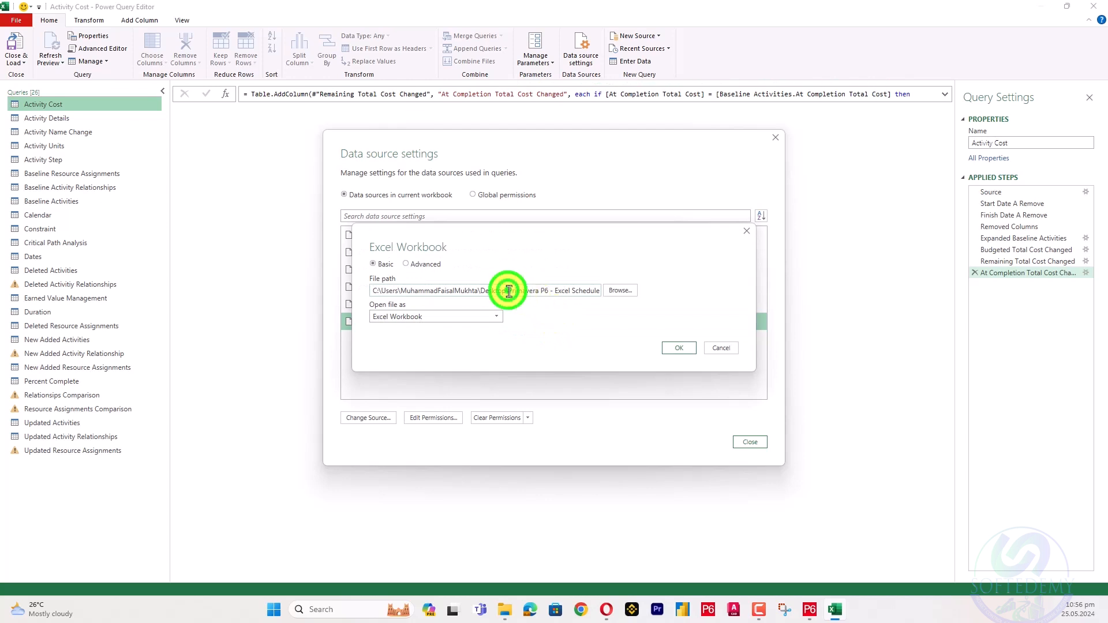
{"action": "left_click_drag", "start_coordinate": [573, 290], "coordinate": [614, 296]}
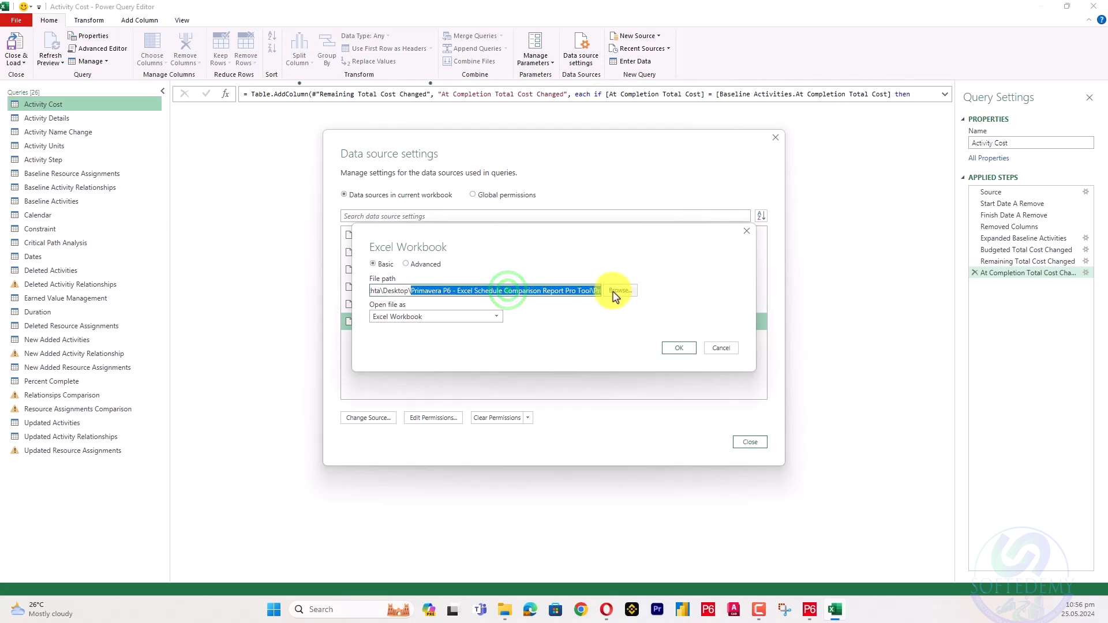
{"action": "left_click", "coordinate": [572, 291]}
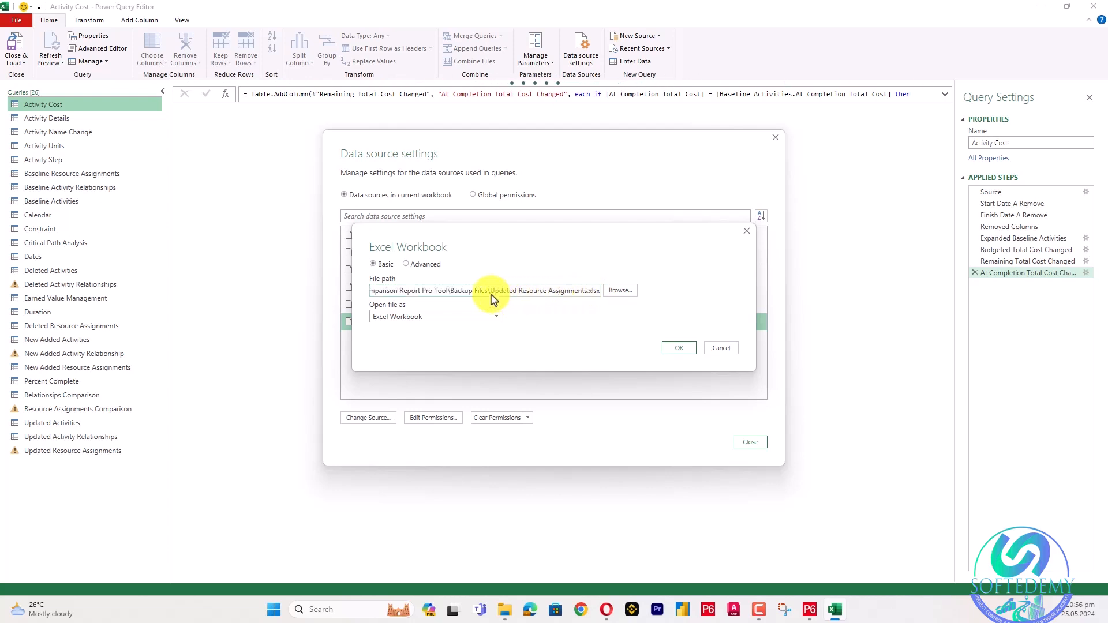
Reselect the Updated Resource Assignments workbook in Backup Files for this source and close the Power Query Editor, keeping the changes
{"action": "left_click", "coordinate": [613, 293]}
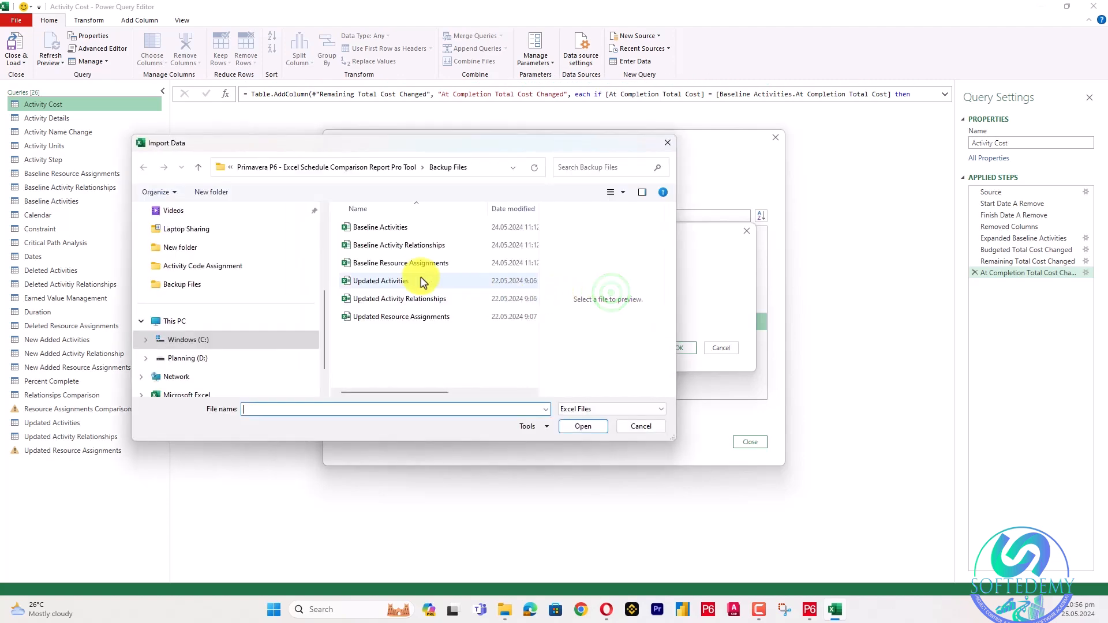
{"action": "left_click", "coordinate": [416, 317]}
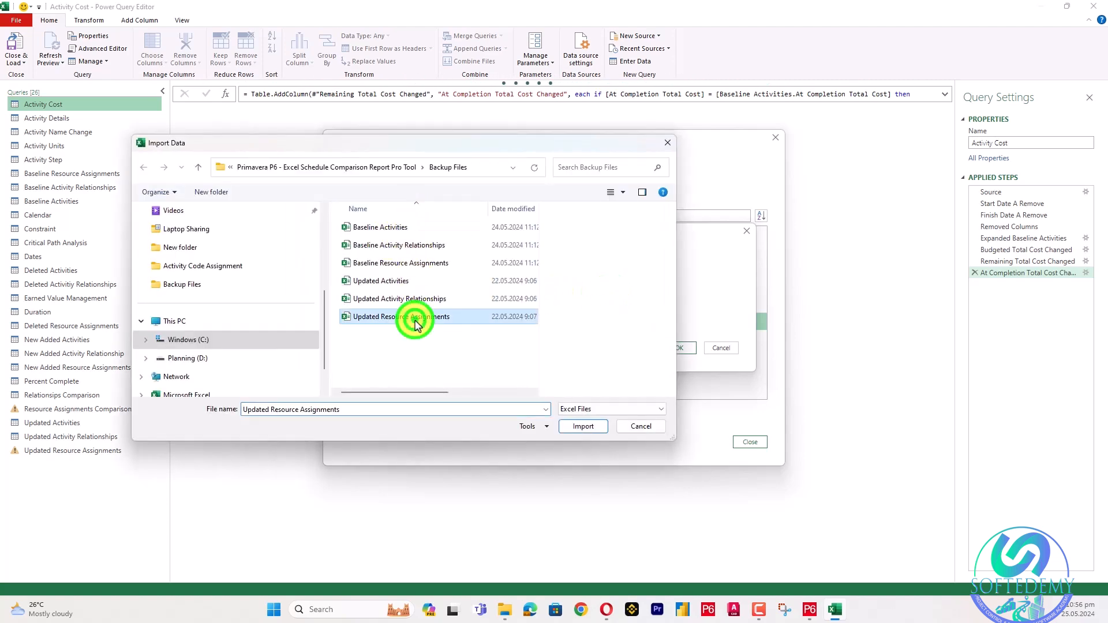
{"action": "left_click", "coordinate": [585, 426]}
{"action": "left_click", "coordinate": [679, 348]}
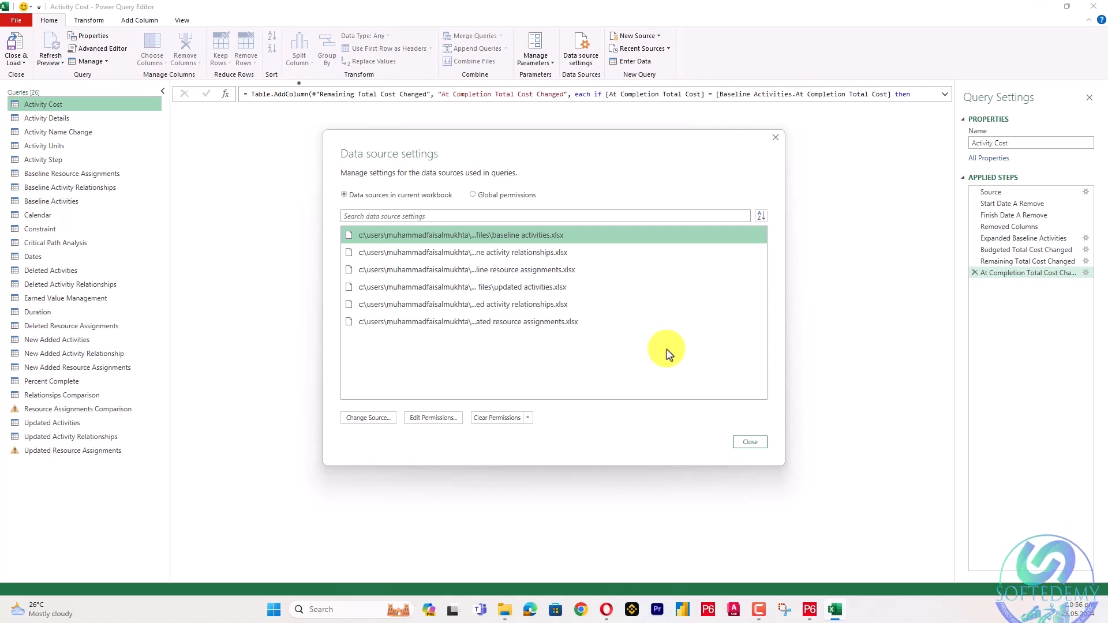
{"action": "left_click", "coordinate": [754, 444]}
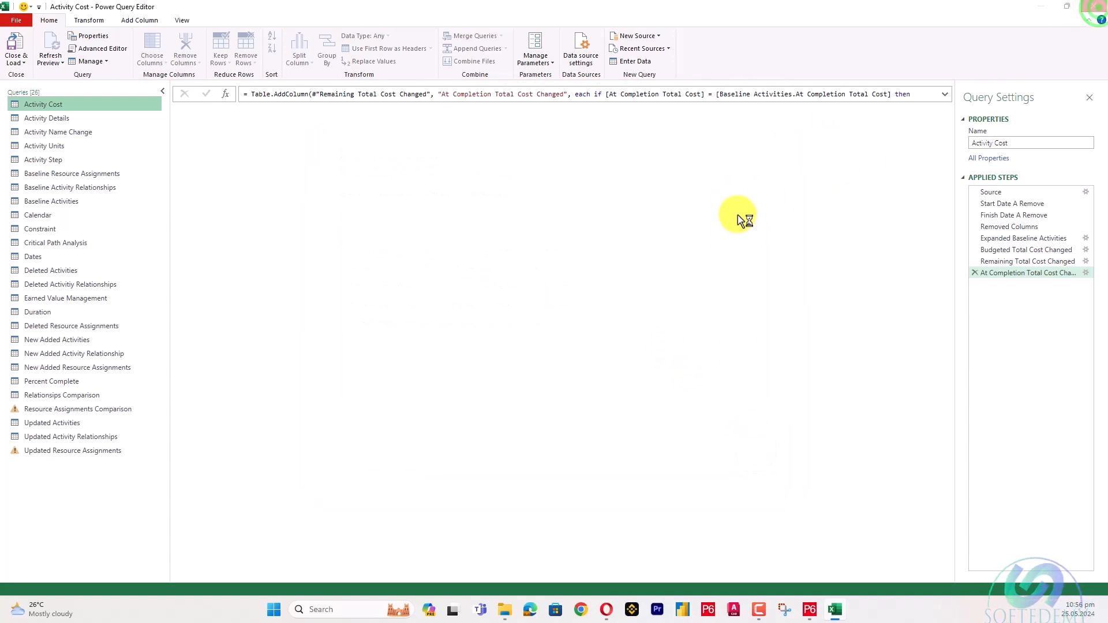
{"action": "left_click", "coordinate": [568, 321]}
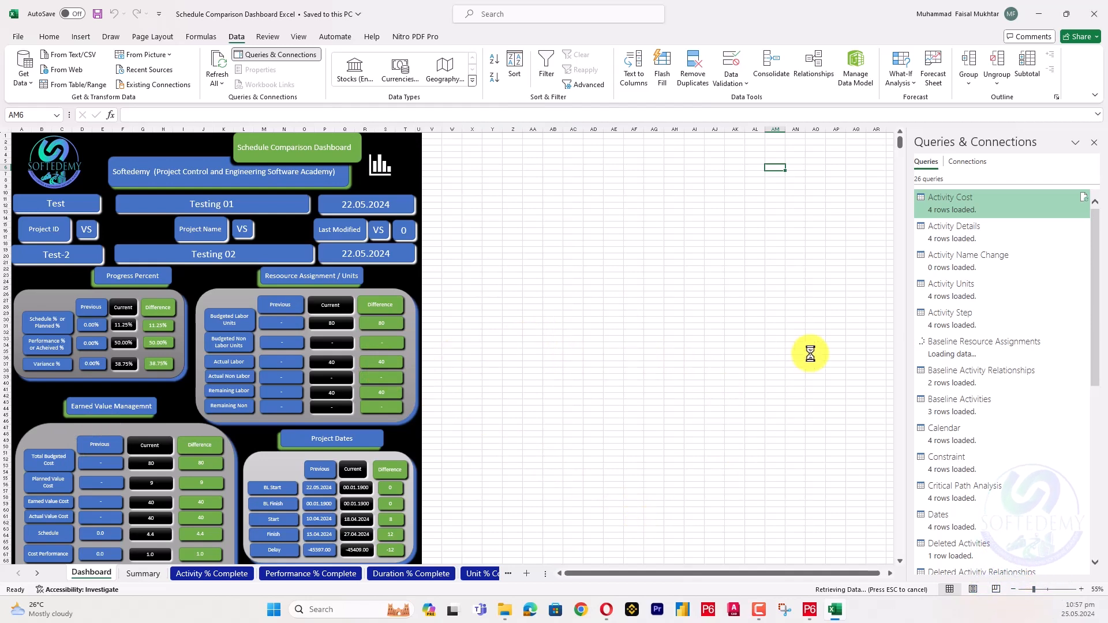
Switch to Primavera P6 and open project R-01 under the Roles Limit group
{"action": "left_click", "coordinate": [806, 619]}
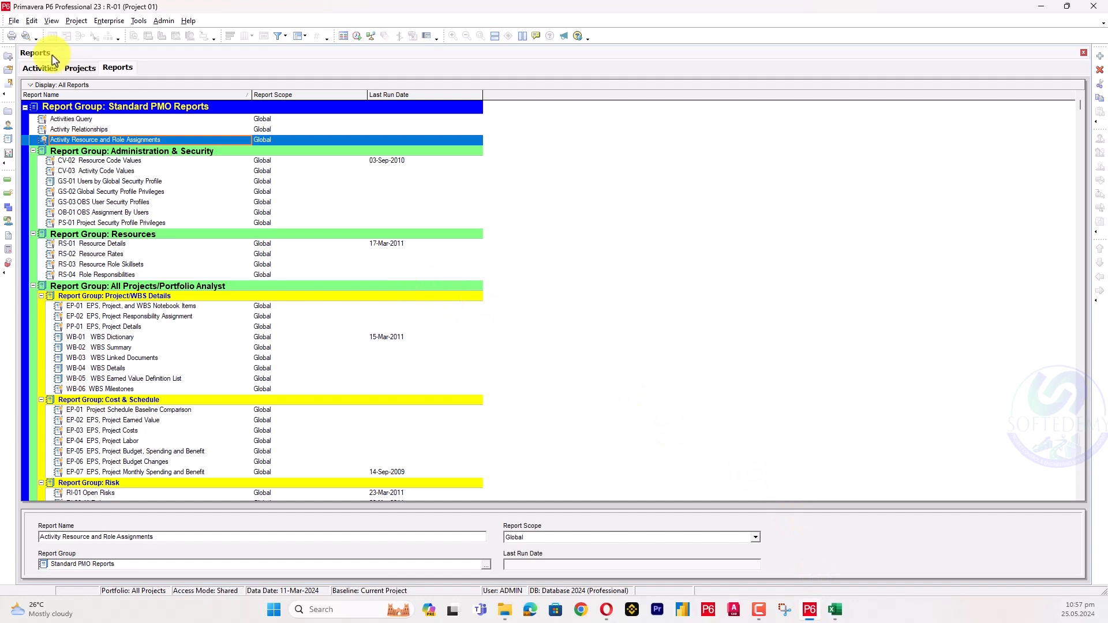
{"action": "left_click", "coordinate": [79, 74]}
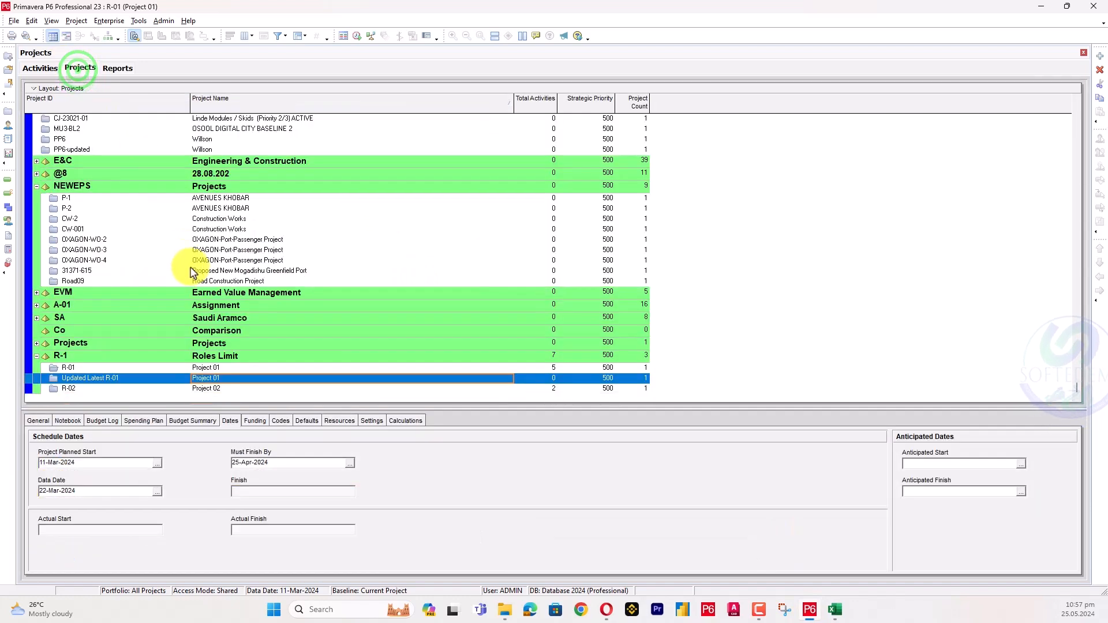
{"action": "left_click", "coordinate": [196, 370]}
{"action": "right_click", "coordinate": [194, 369]}
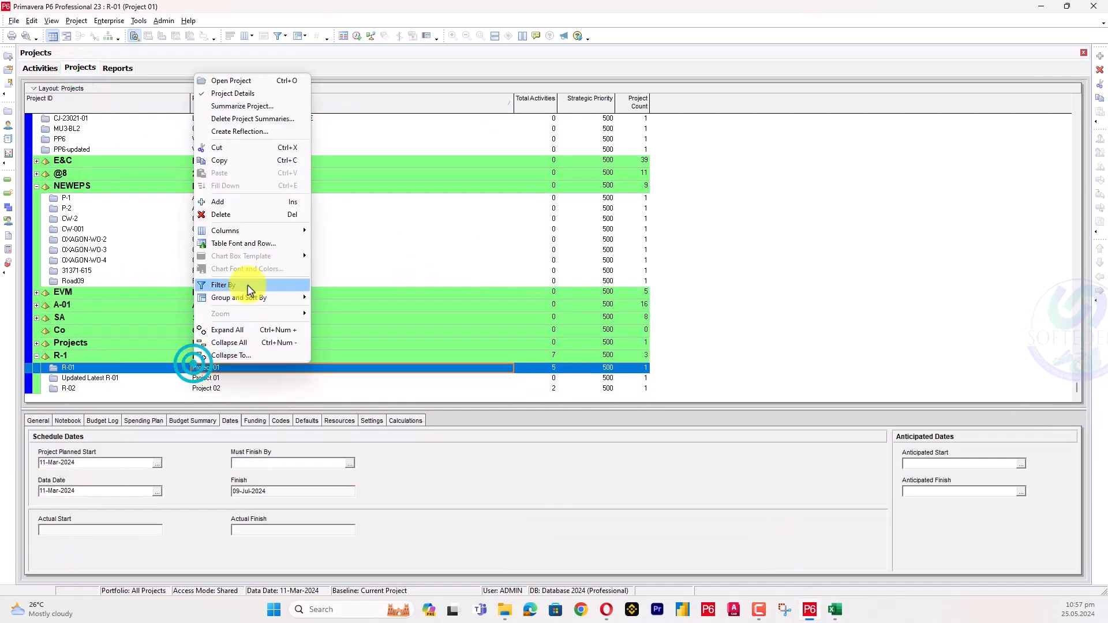
{"action": "left_click", "coordinate": [253, 84]}
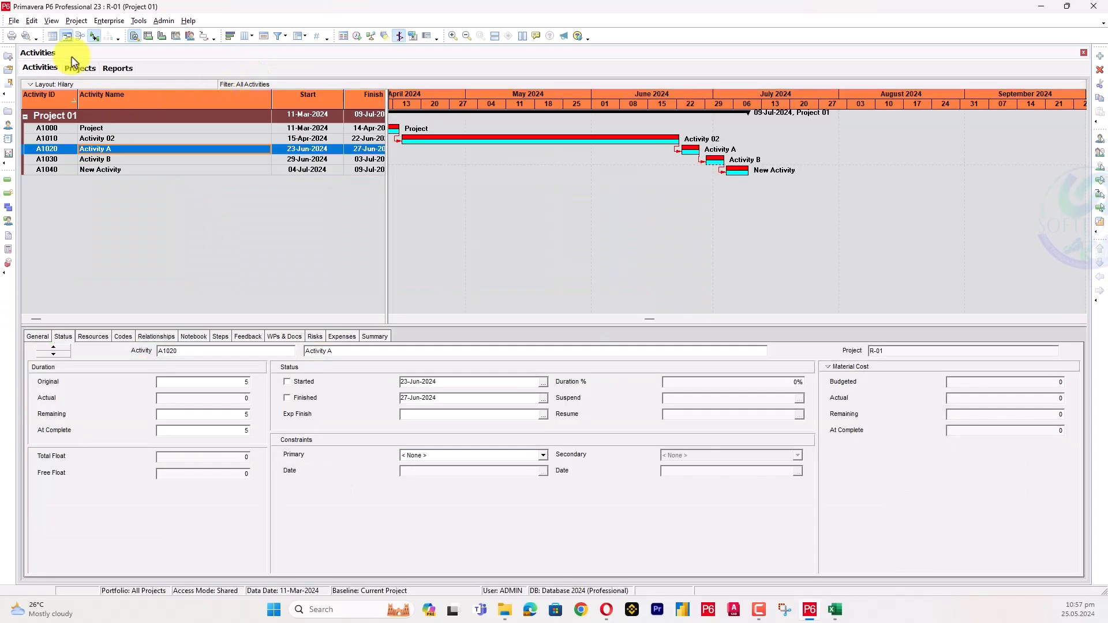
Set the Activities Query report to run to a delimited text file with a comma field delimiter and a double-quote text qualifier
{"action": "left_click", "coordinate": [113, 69]}
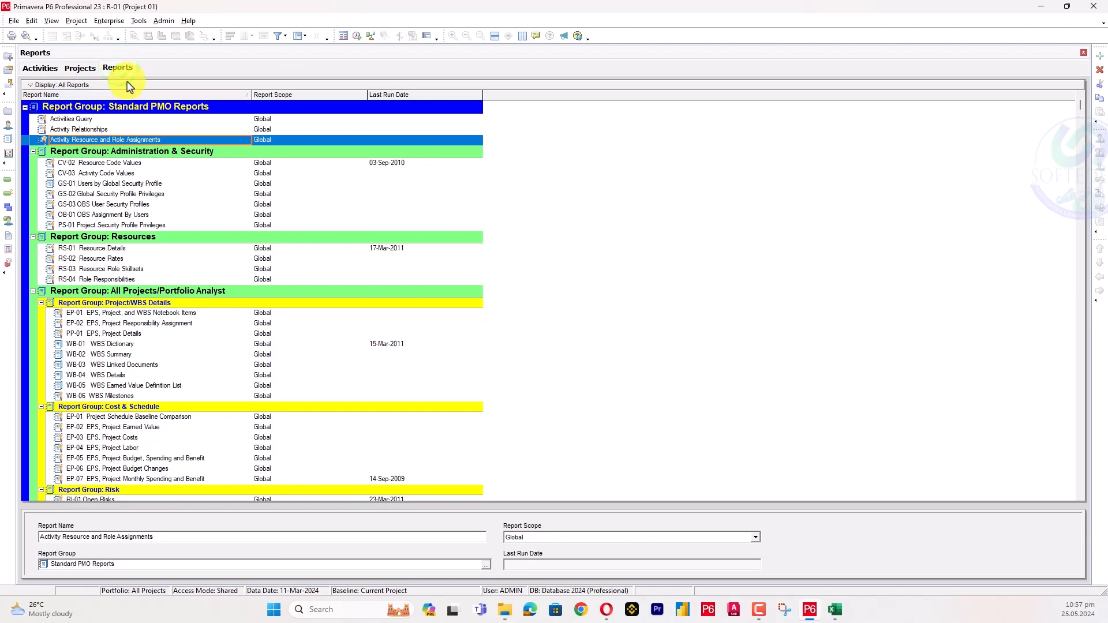
{"action": "left_click", "coordinate": [98, 119]}
{"action": "right_click", "coordinate": [99, 122]}
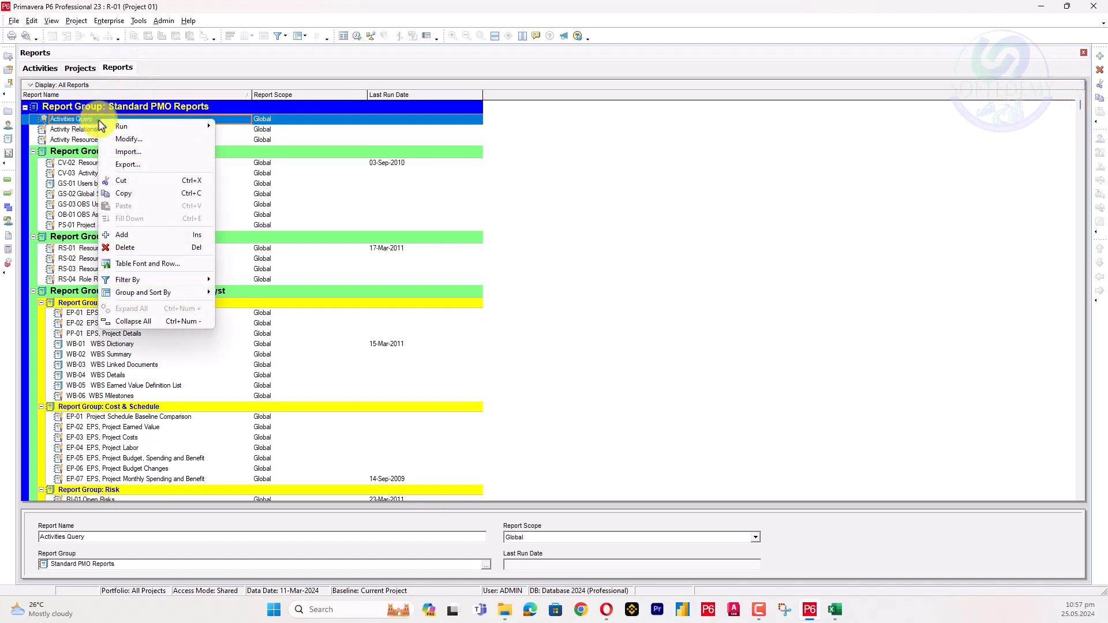
{"action": "left_click", "coordinate": [125, 128]}
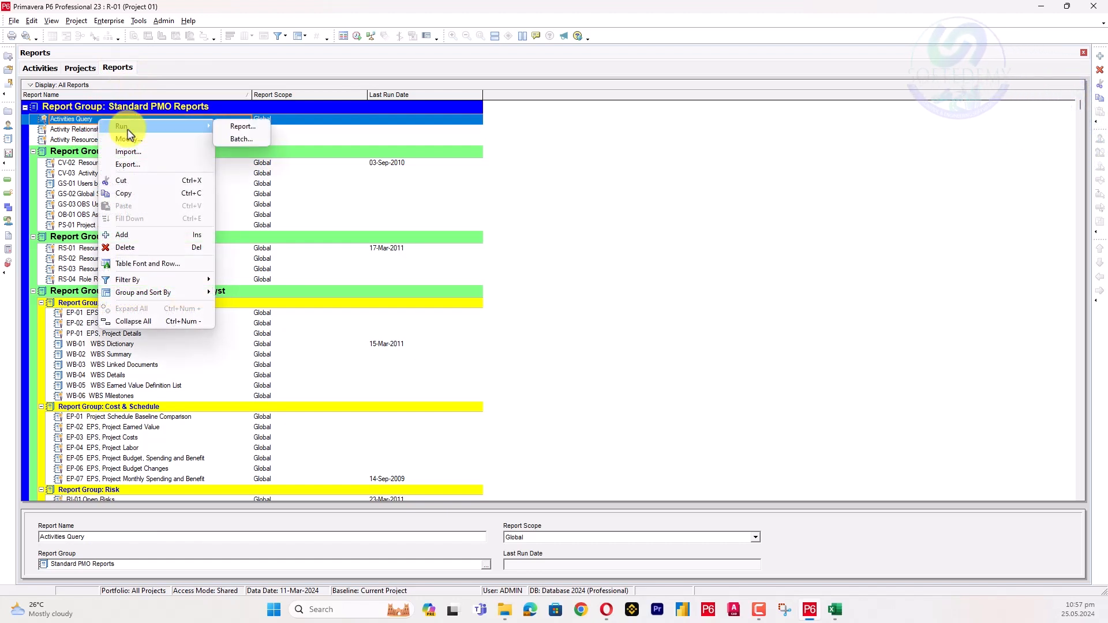
{"action": "left_click", "coordinate": [230, 127]}
{"action": "left_click_drag", "start_coordinate": [163, 158], "coordinate": [413, 167]}
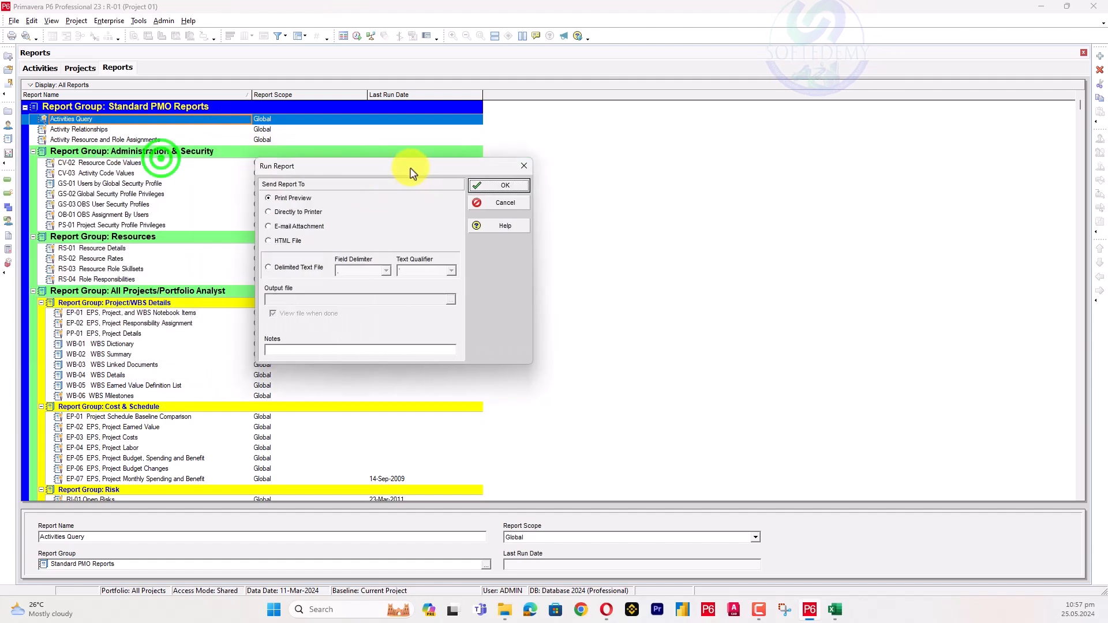
{"action": "left_click", "coordinate": [279, 269]}
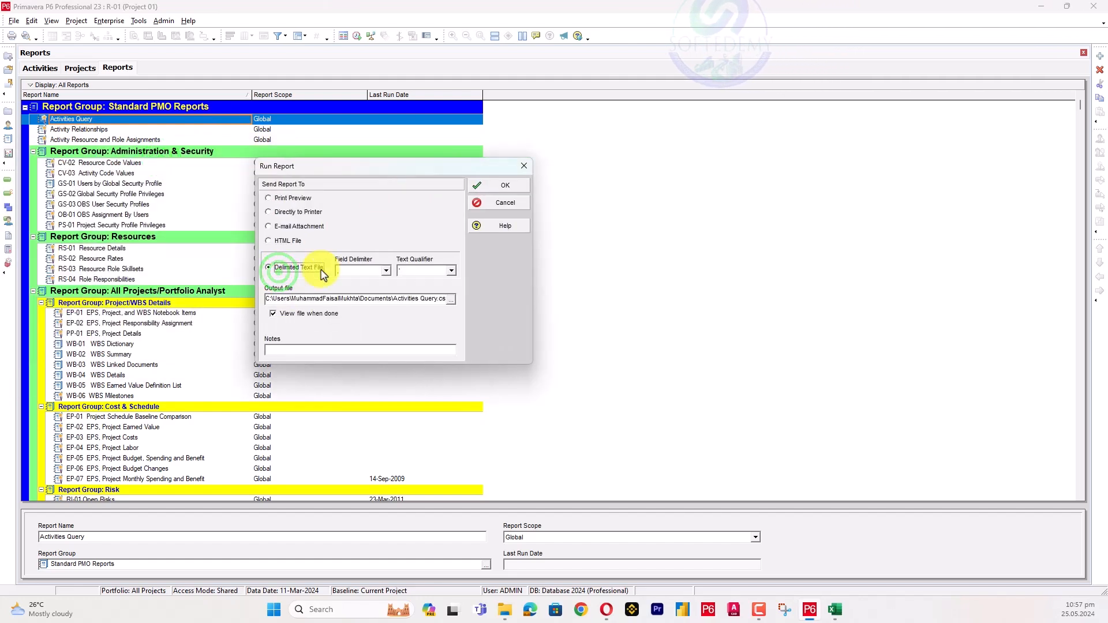
{"action": "left_click", "coordinate": [382, 271]}
{"action": "left_click", "coordinate": [382, 271]}
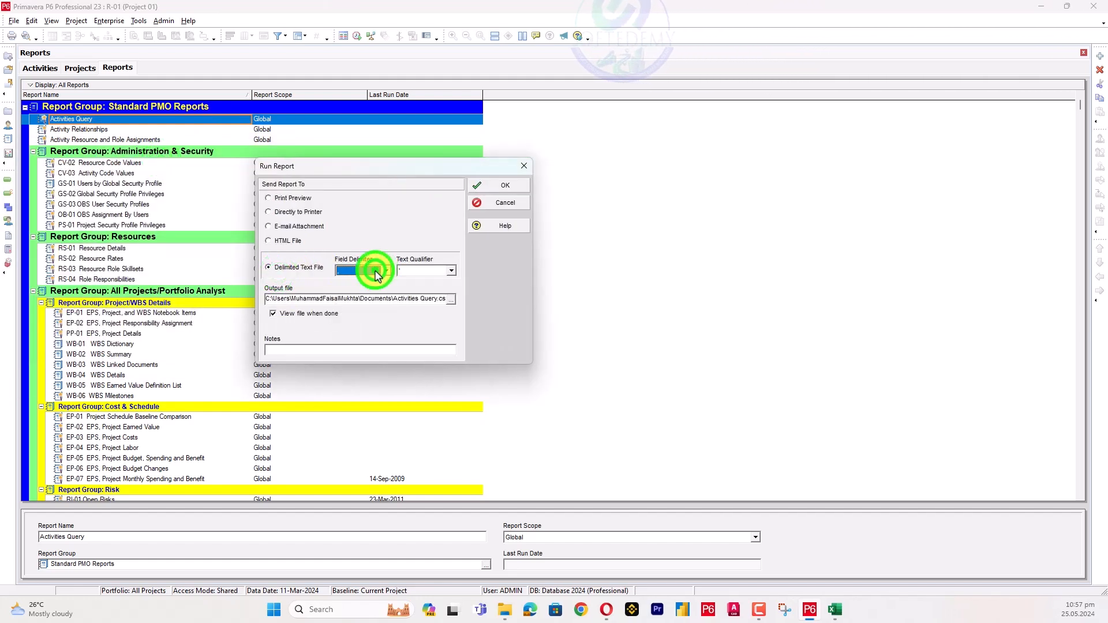
{"action": "left_click", "coordinate": [420, 271]}
{"action": "left_click", "coordinate": [416, 290]}
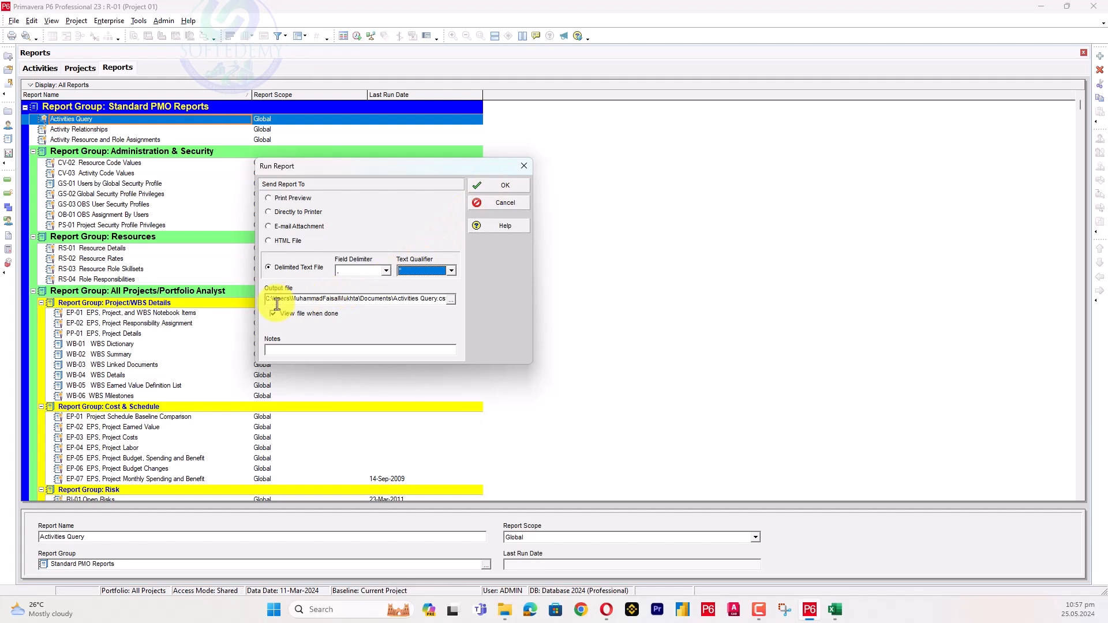
Set the output to the existing Activities Query file in the Excel Schedule Comparison Report Pro Tool's Backup Files folder and run the report
{"action": "left_click", "coordinate": [453, 300]}
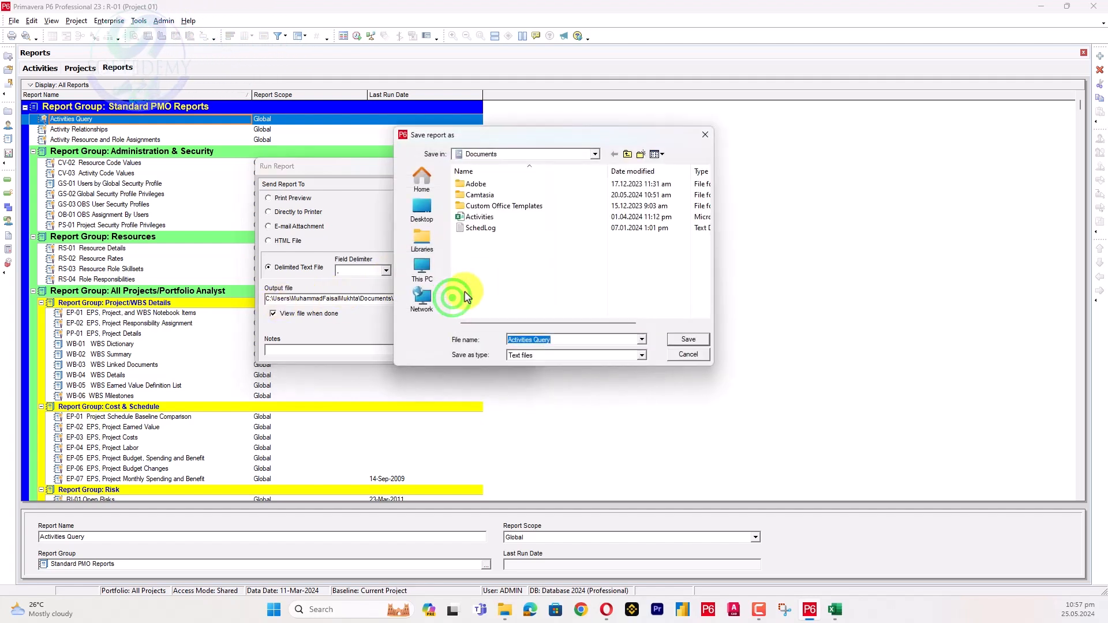
{"action": "left_click", "coordinate": [558, 157]}
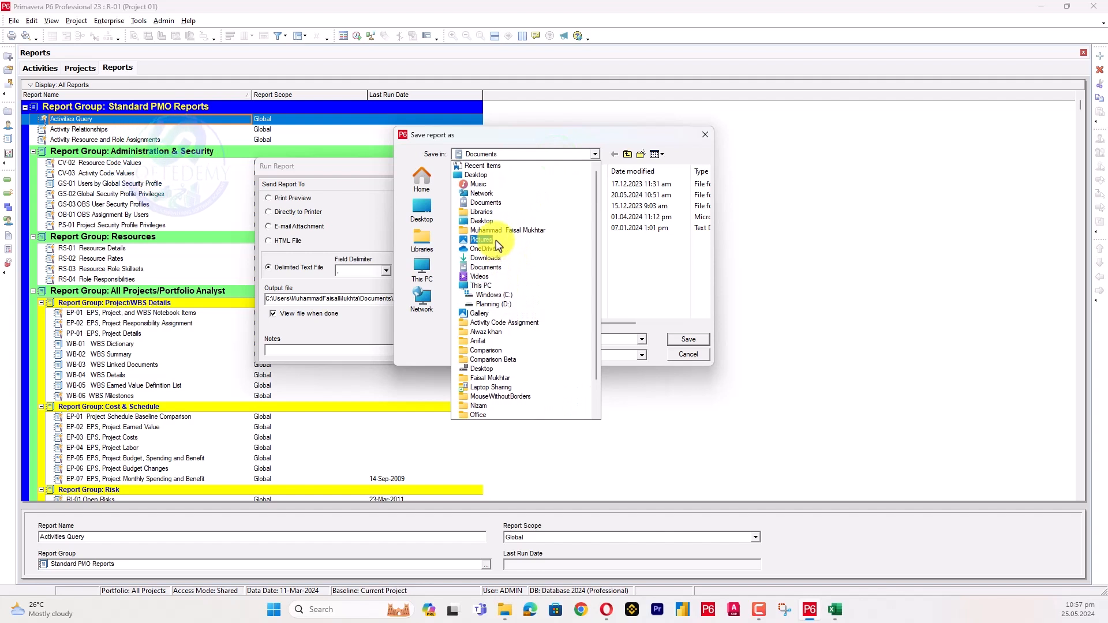
{"action": "left_click", "coordinate": [489, 181]}
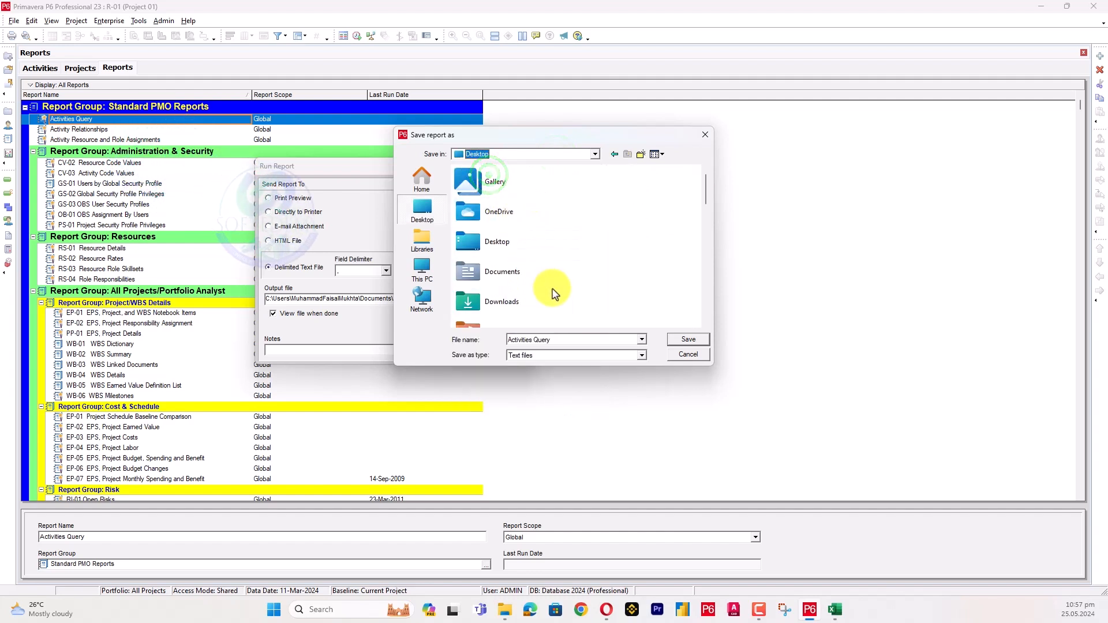
{"action": "scroll", "coordinate": [555, 292], "scroll_direction": "down", "scroll_amount": 10}
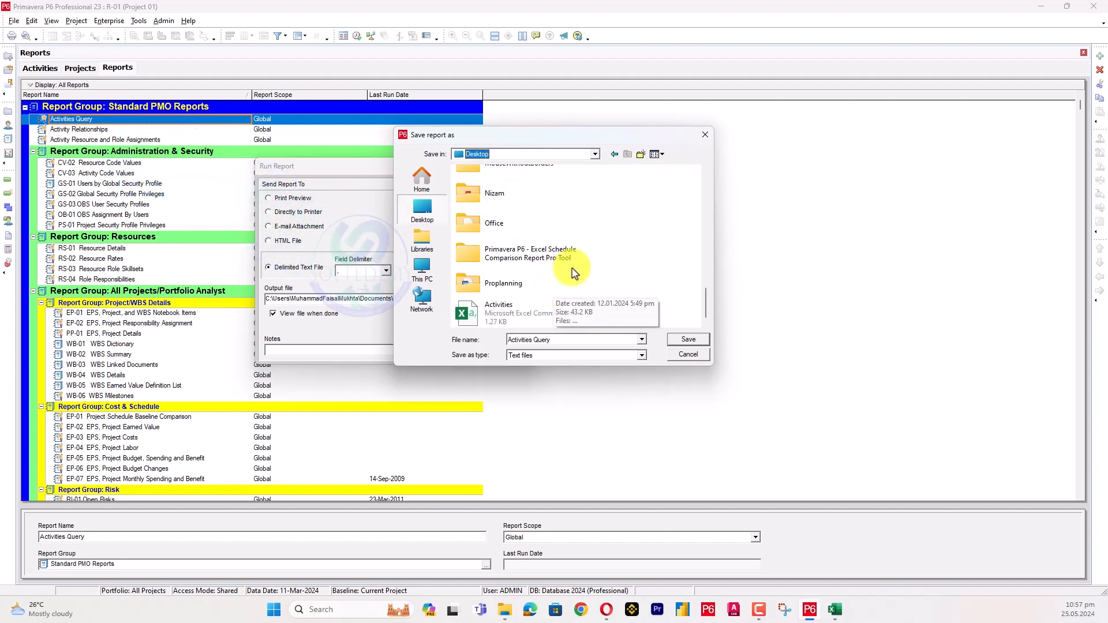
{"action": "scroll", "coordinate": [580, 259], "scroll_direction": "up", "scroll_amount": 5}
{"action": "scroll", "coordinate": [580, 260], "scroll_direction": "up", "scroll_amount": 3}
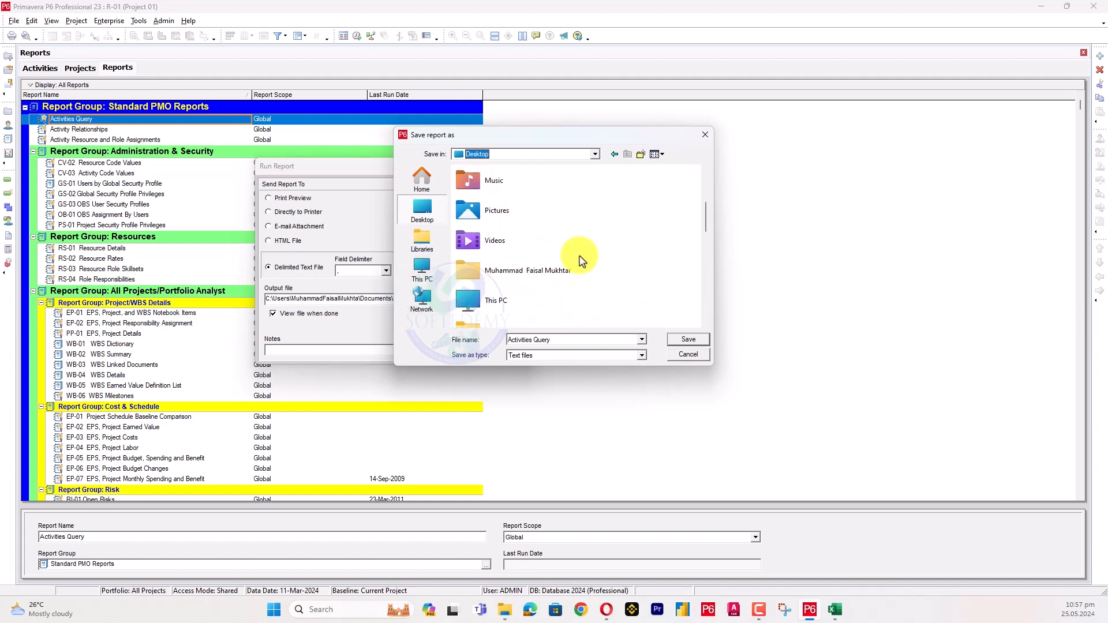
{"action": "scroll", "coordinate": [580, 260], "scroll_direction": "down", "scroll_amount": 8}
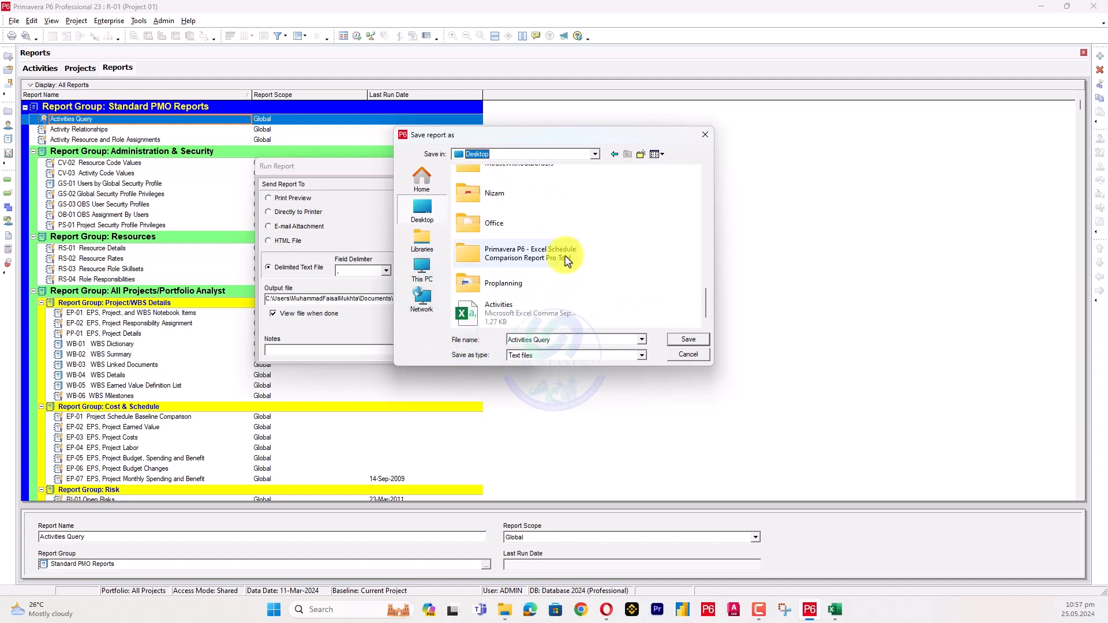
{"action": "double_click", "coordinate": [567, 257]}
{"action": "double_click", "coordinate": [588, 188]}
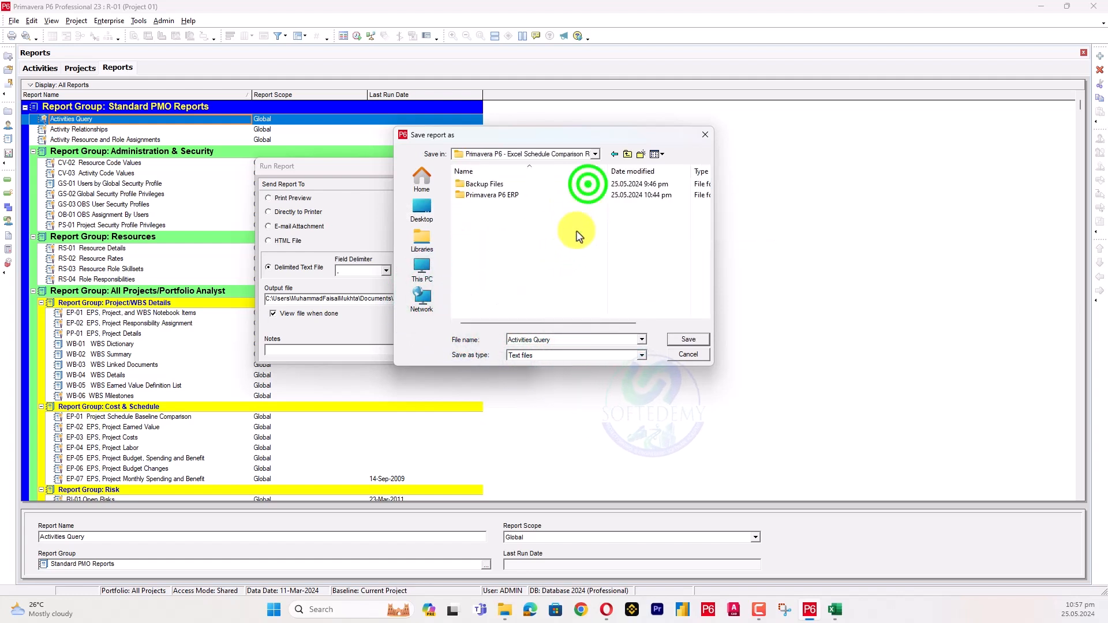
{"action": "double_click", "coordinate": [526, 182]}
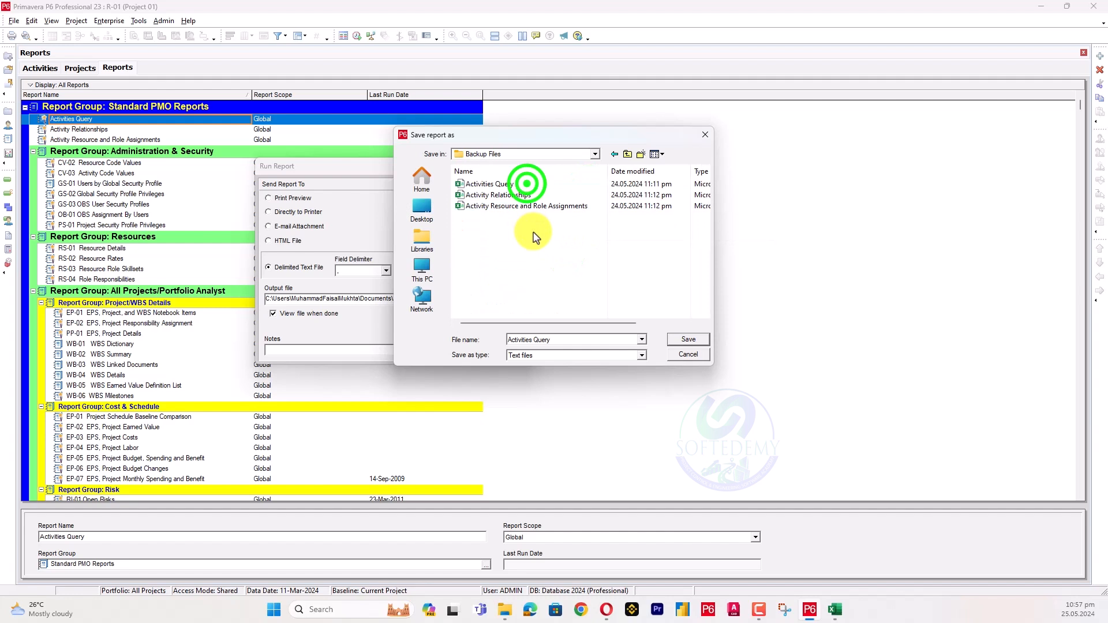
{"action": "left_click", "coordinate": [545, 185]}
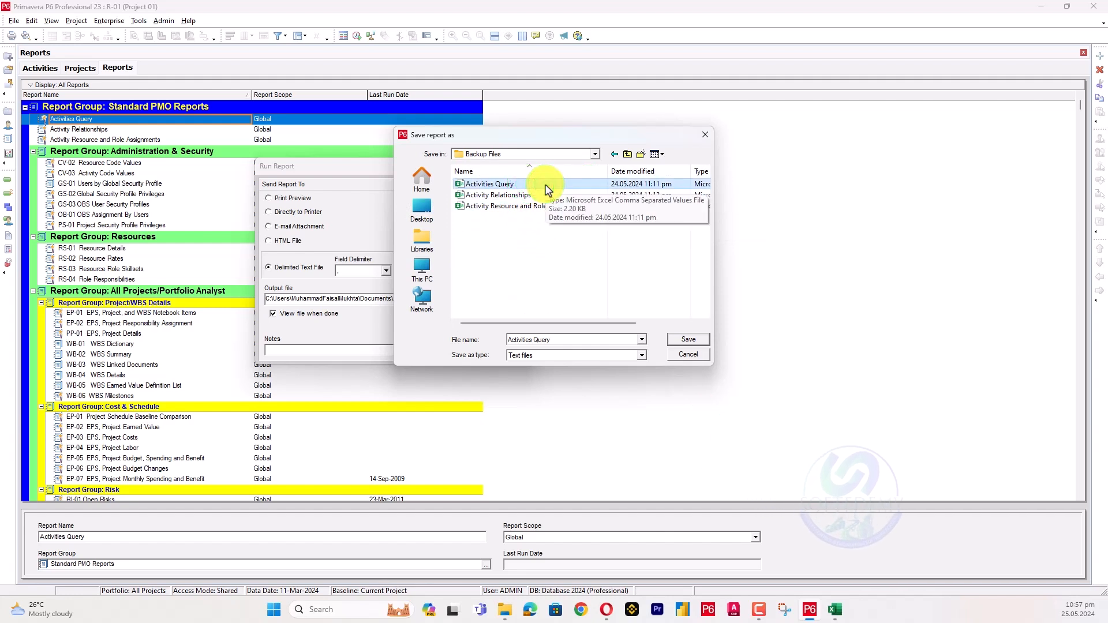
{"action": "left_click", "coordinate": [684, 339]}
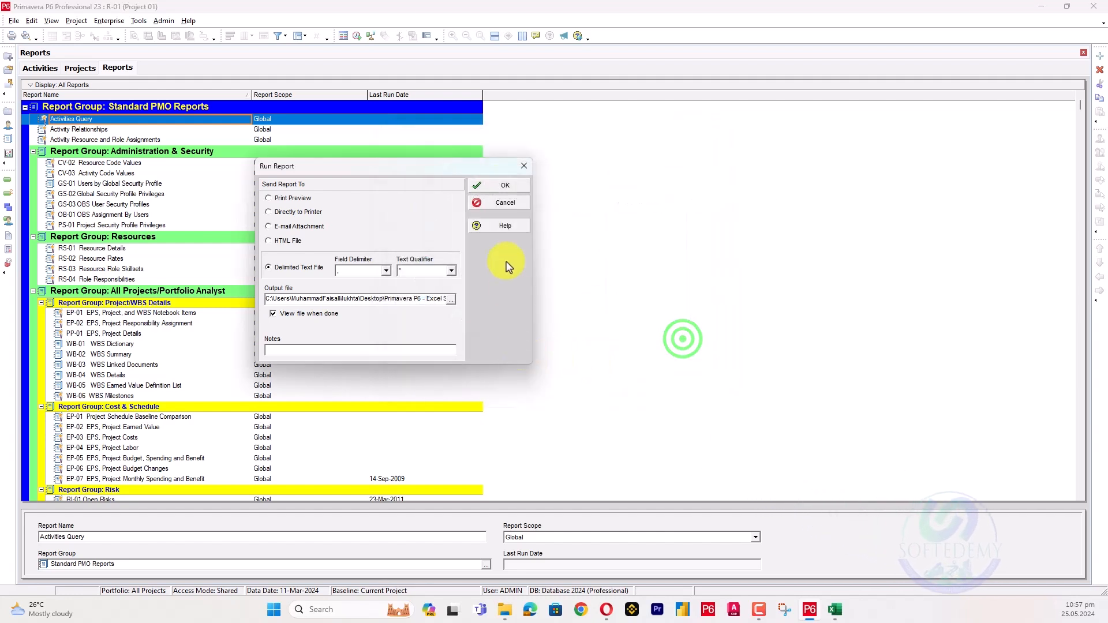
{"action": "left_click", "coordinate": [496, 186]}
{"action": "left_click", "coordinate": [530, 333]}
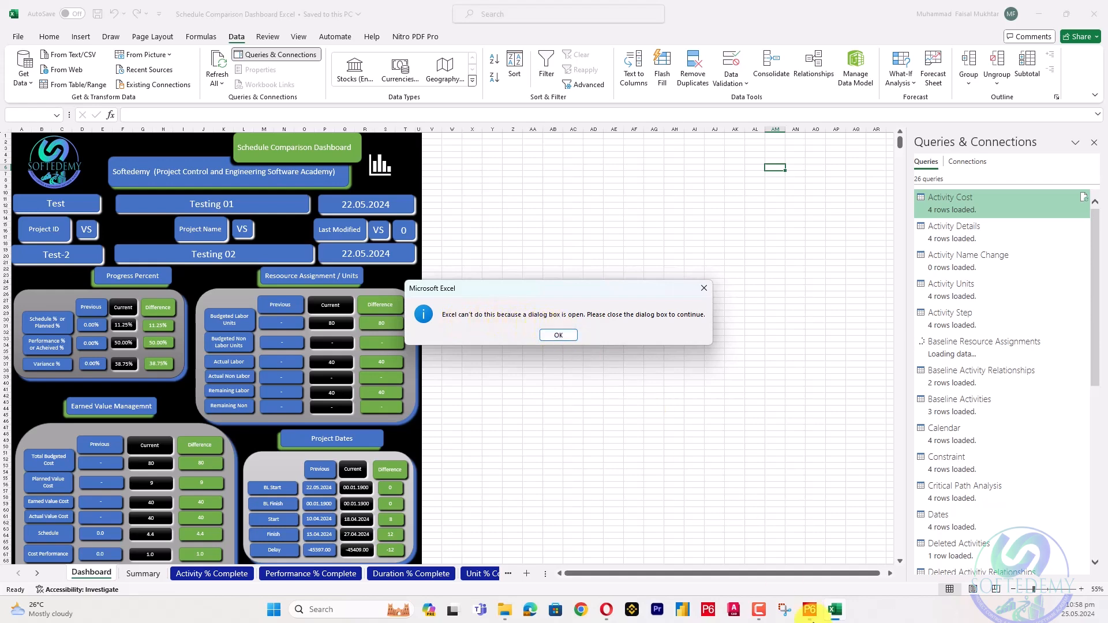
Dismiss the warnings in the Excel dashboard workbook and review the load status of its queries
{"action": "left_click", "coordinate": [570, 338]}
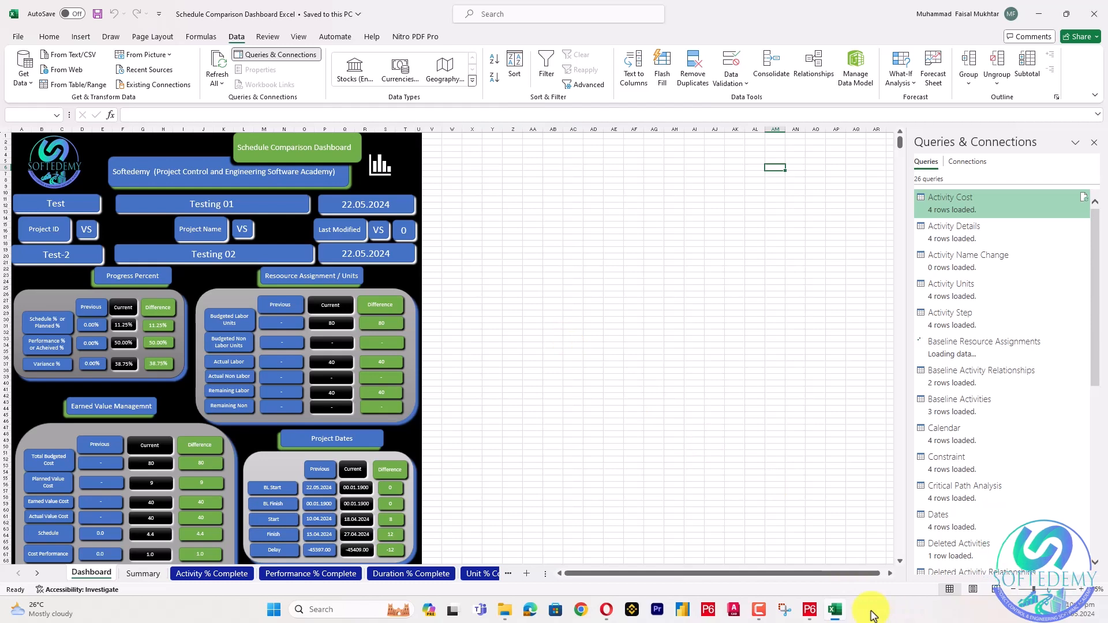
{"action": "left_click", "coordinate": [811, 612]}
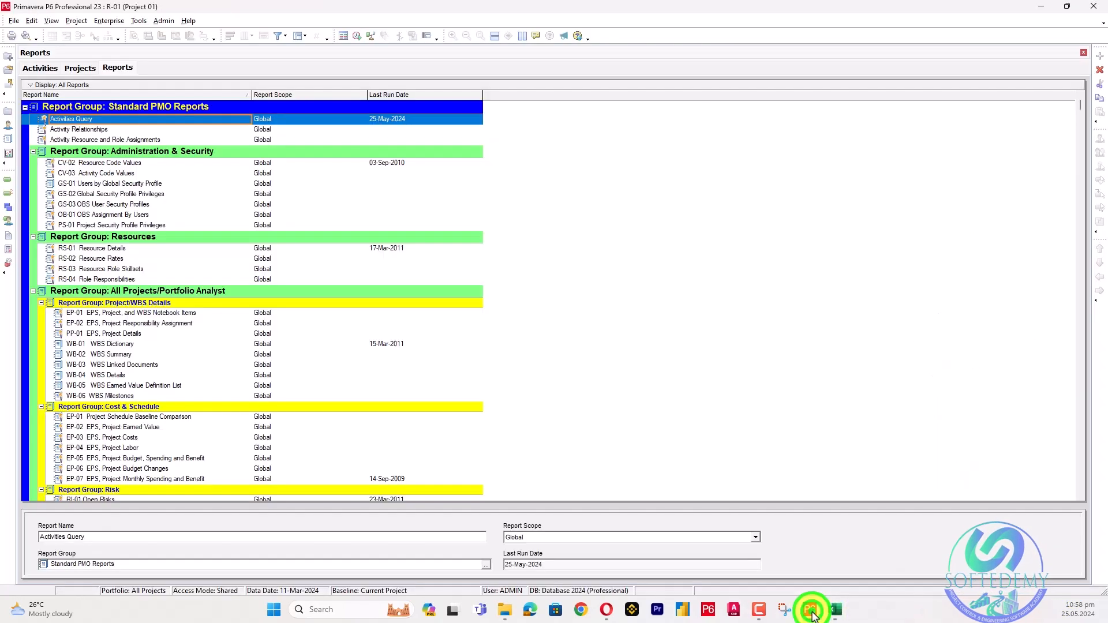
{"action": "left_click", "coordinate": [833, 611]}
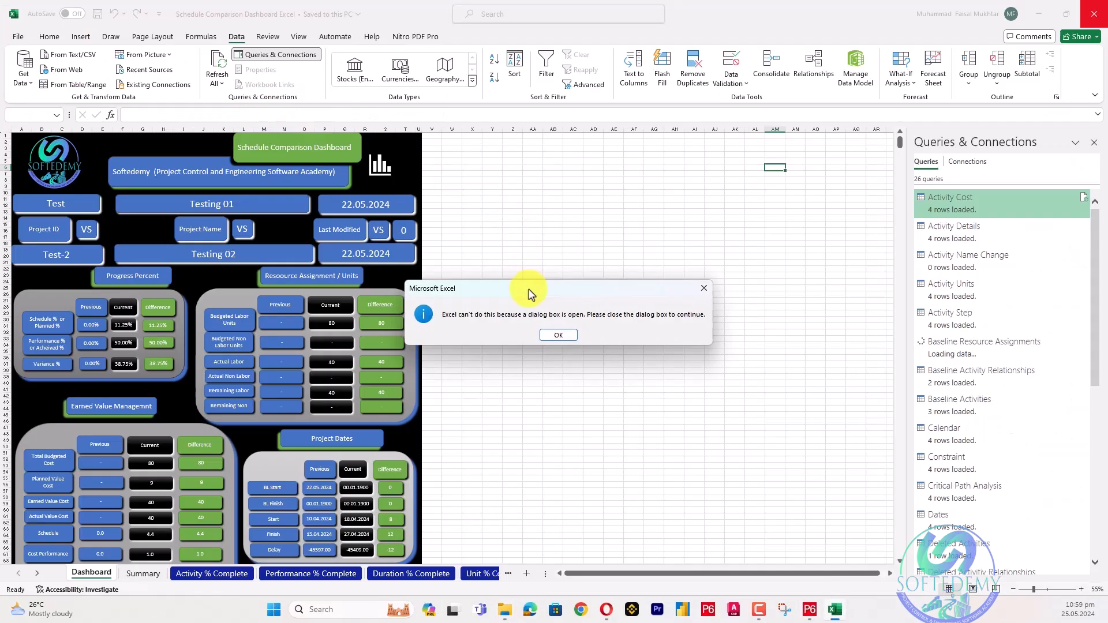
{"action": "left_click", "coordinate": [564, 337]}
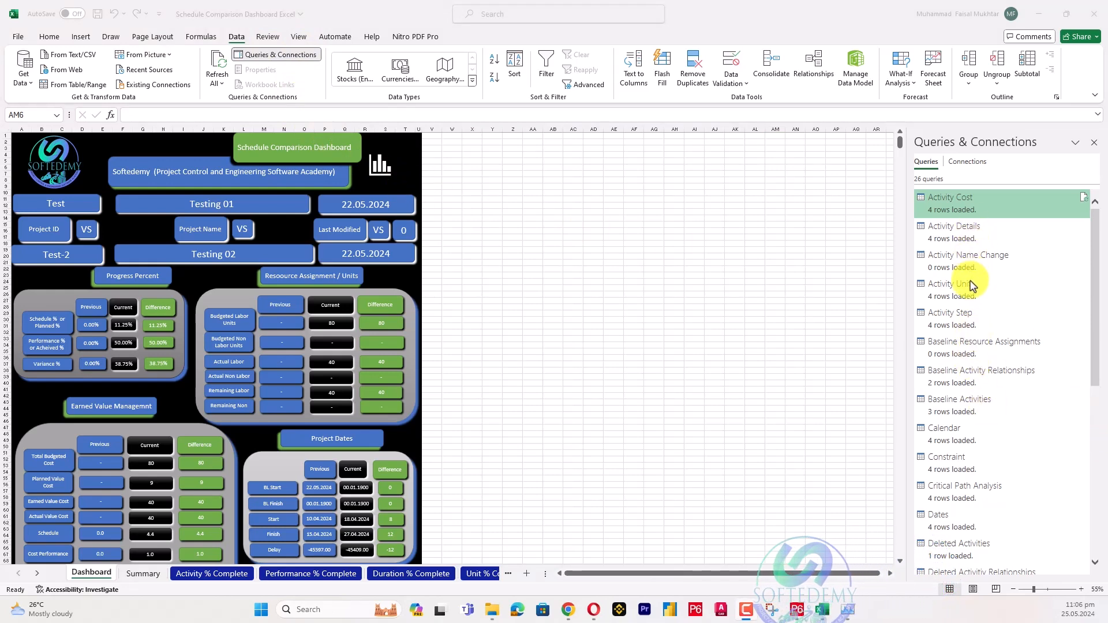
{"action": "left_click", "coordinate": [1092, 230]}
{"action": "left_click_drag", "start_coordinate": [1094, 287], "coordinate": [1095, 367]}
{"action": "scroll", "coordinate": [1017, 367], "scroll_direction": "down", "scroll_amount": 4}
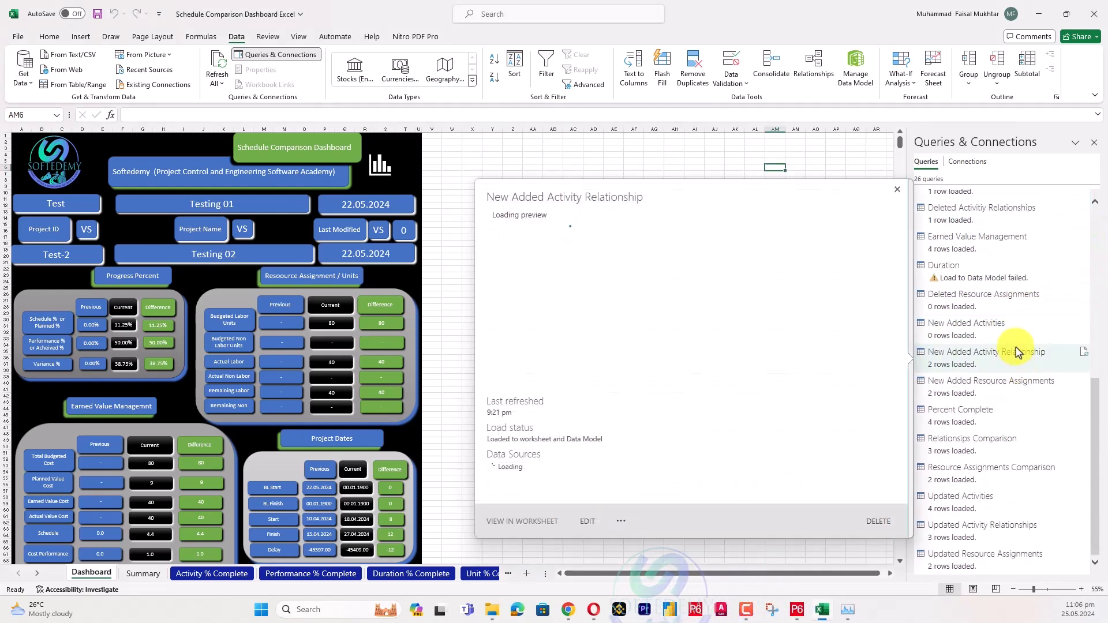
{"action": "mouse_move", "coordinate": [1061, 273]}
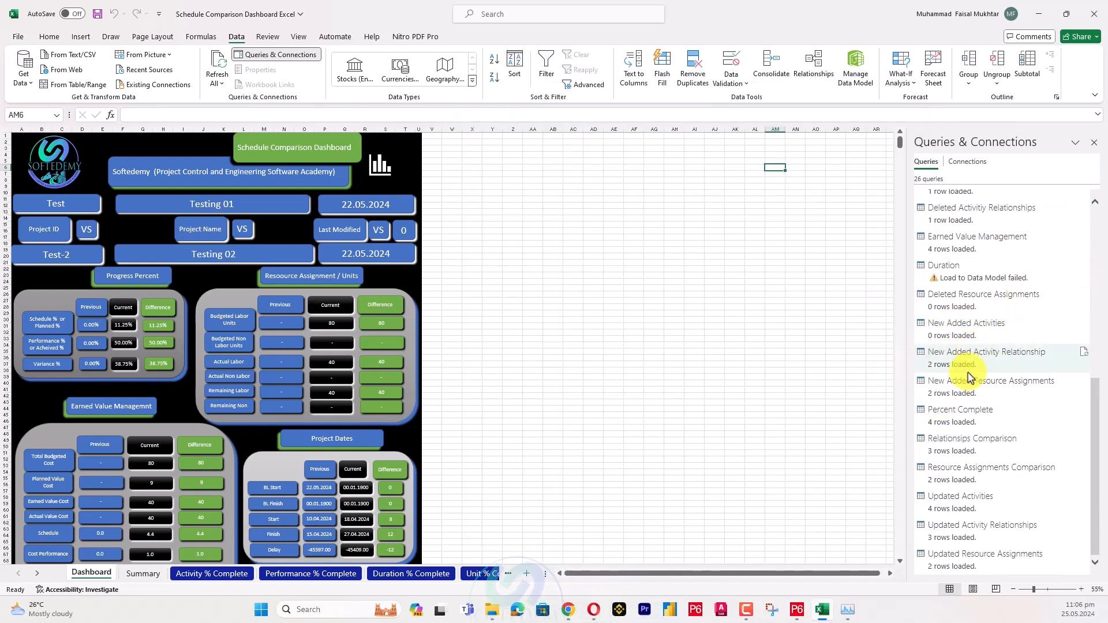
Switch to Primavera P6 and open the run settings for the Activities Query report
{"action": "left_click", "coordinate": [799, 610]}
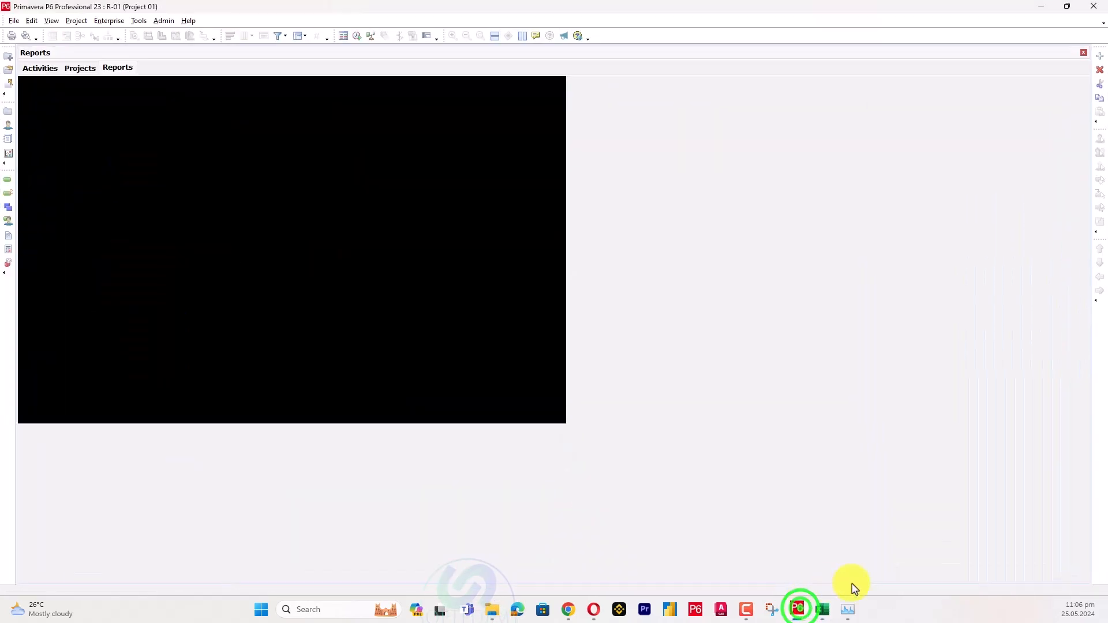
{"action": "right_click", "coordinate": [70, 119]}
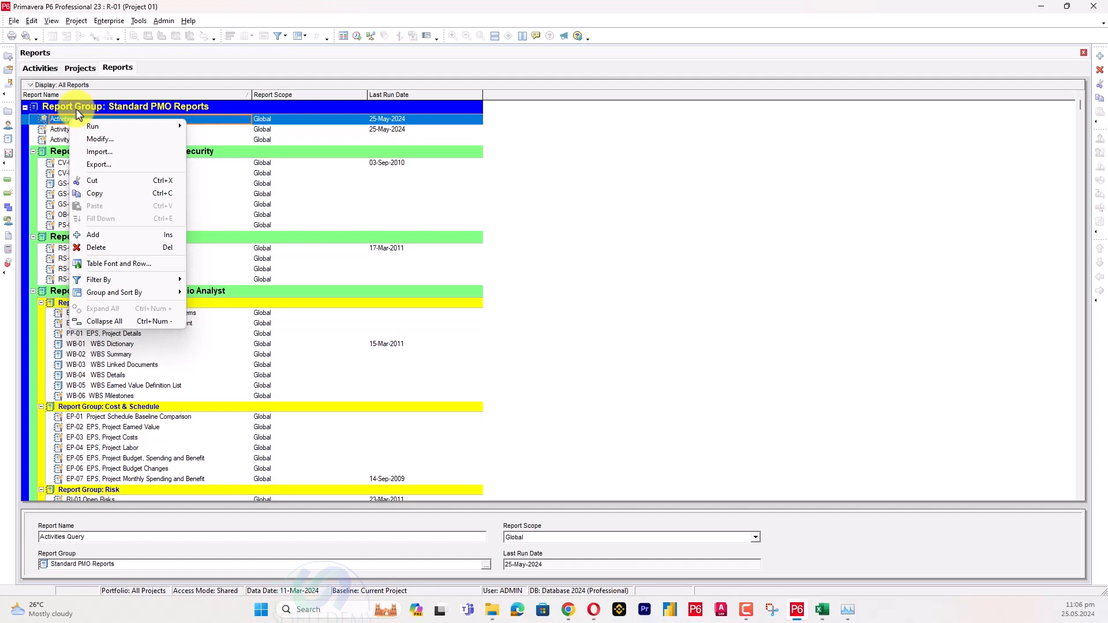
{"action": "mouse_move", "coordinate": [95, 128]}
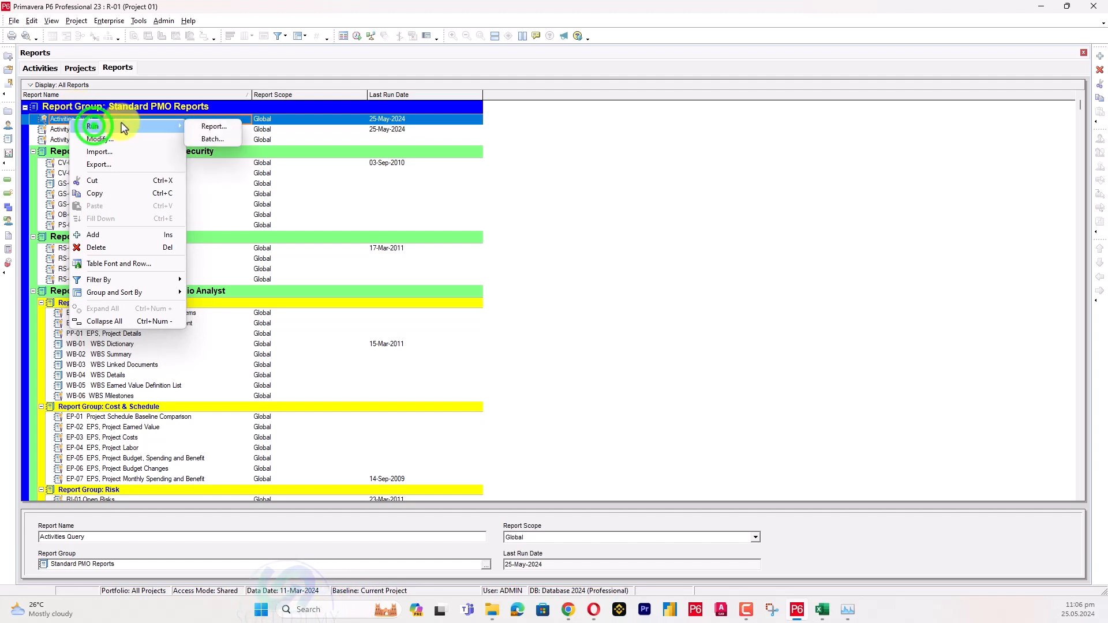
{"action": "left_click", "coordinate": [199, 123]}
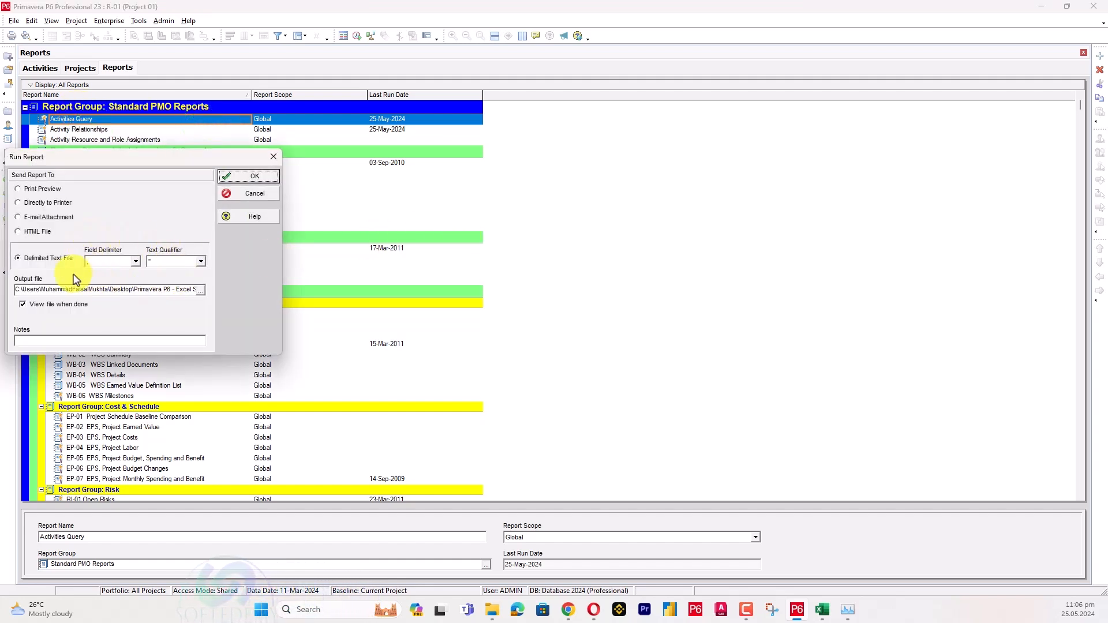
{"action": "left_click", "coordinate": [257, 176]}
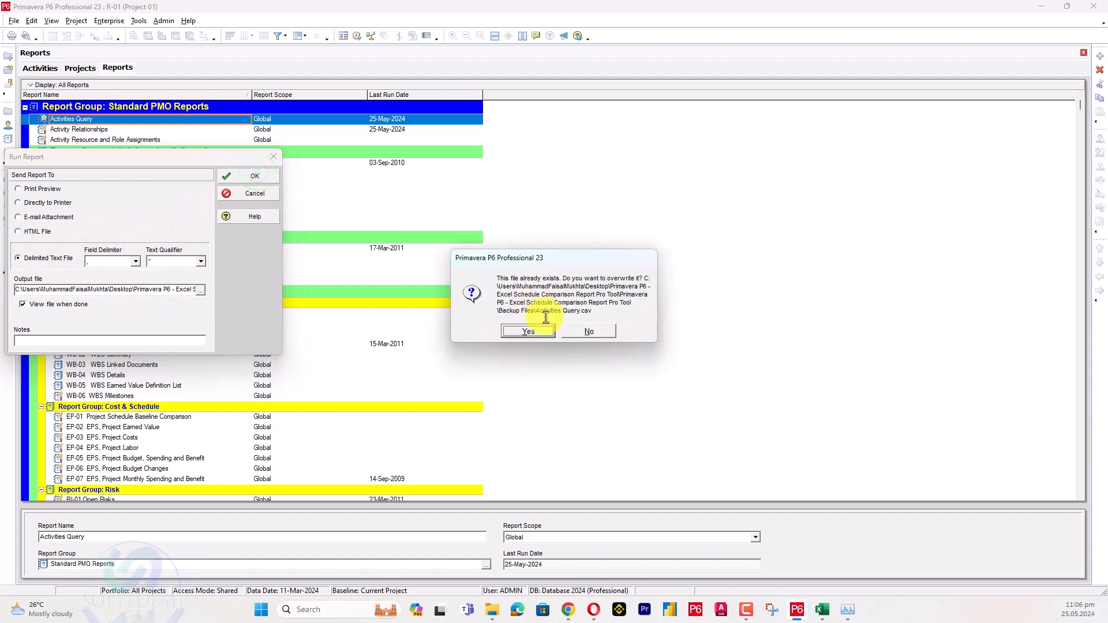
{"action": "left_click", "coordinate": [588, 332]}
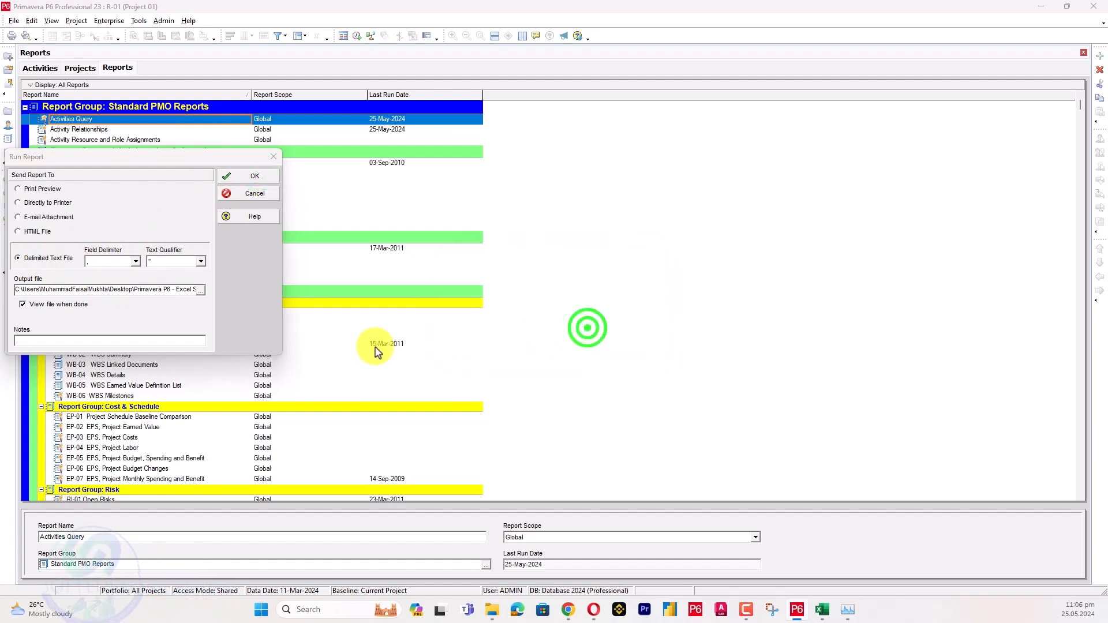
{"action": "left_click", "coordinate": [701, 135]}
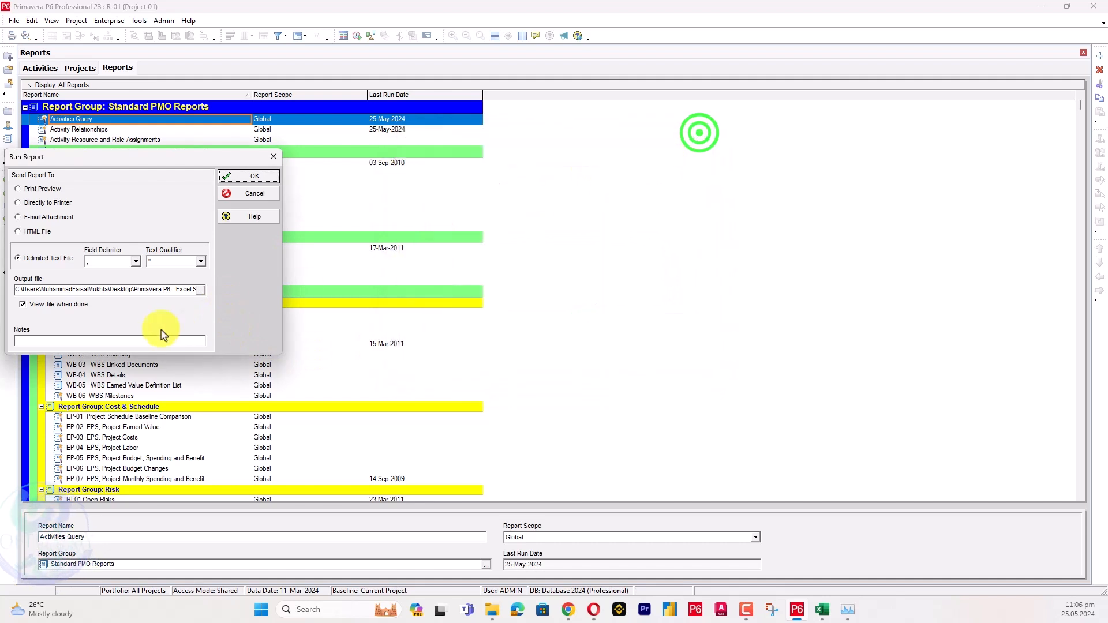
Set the output to the existing Activities Query file in Backup Files and run the report, overwriting that file
{"action": "left_click", "coordinate": [200, 290]}
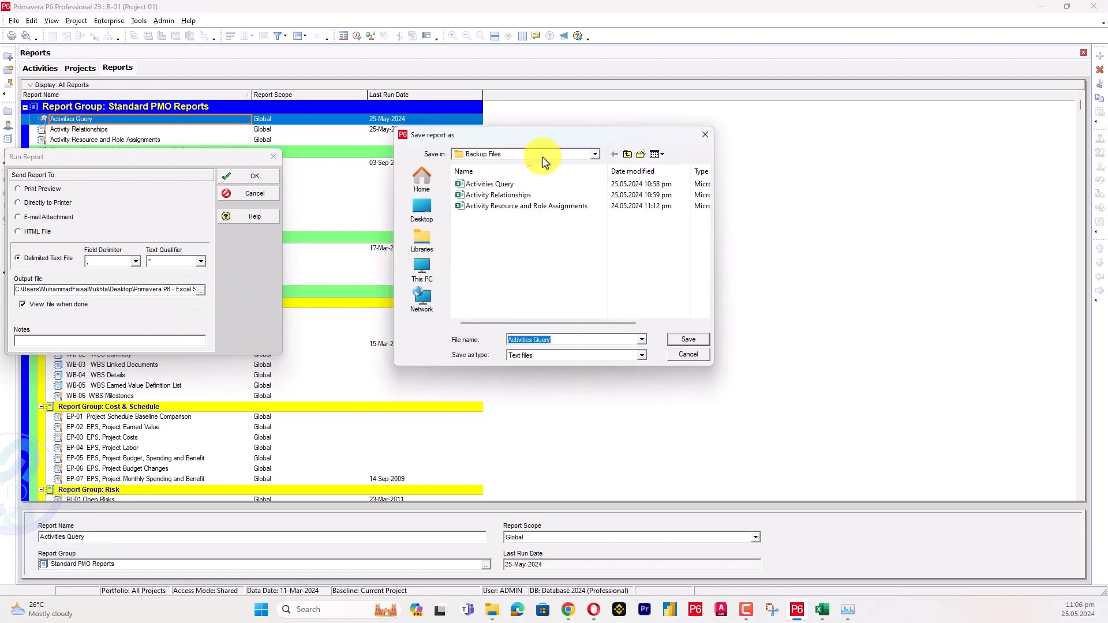
{"action": "left_click", "coordinate": [543, 155]}
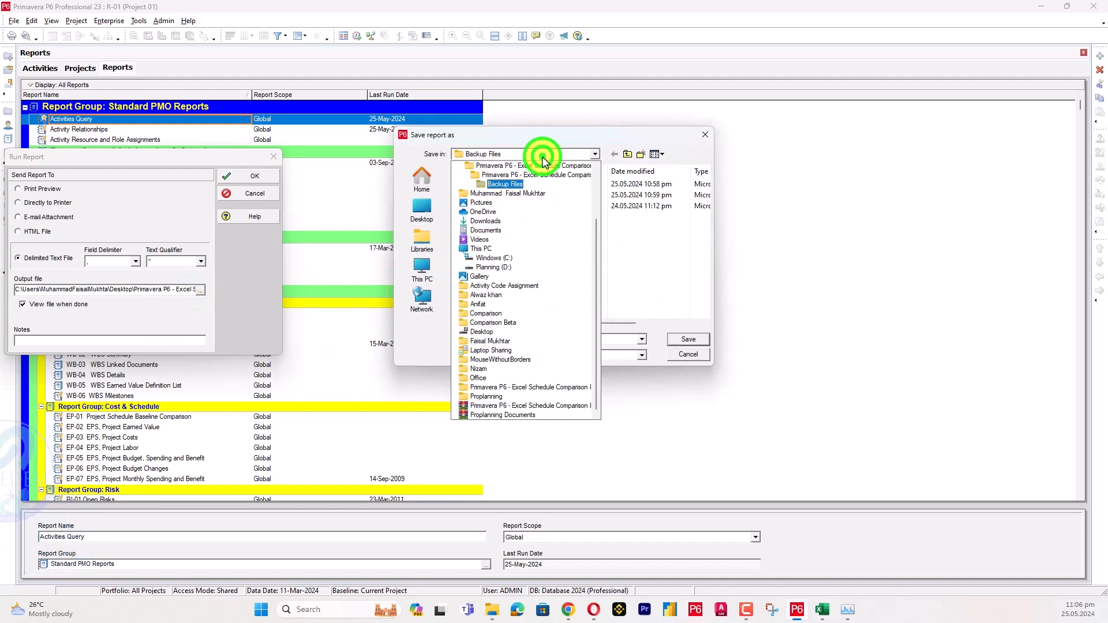
{"action": "left_click", "coordinate": [511, 185]}
{"action": "left_click", "coordinate": [507, 184]}
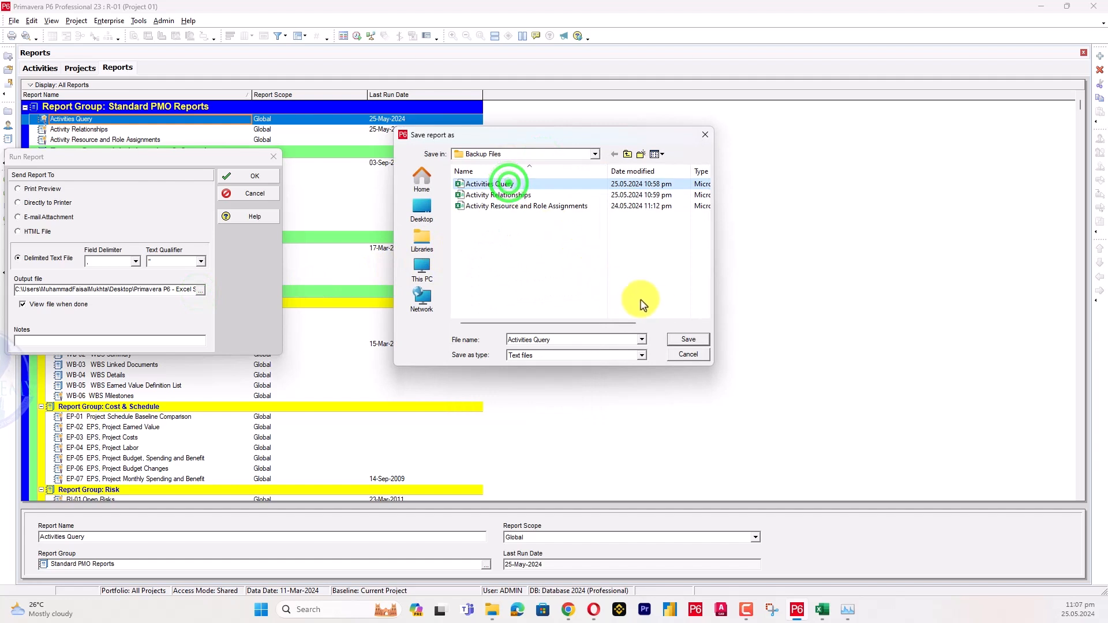
{"action": "left_click", "coordinate": [682, 339]}
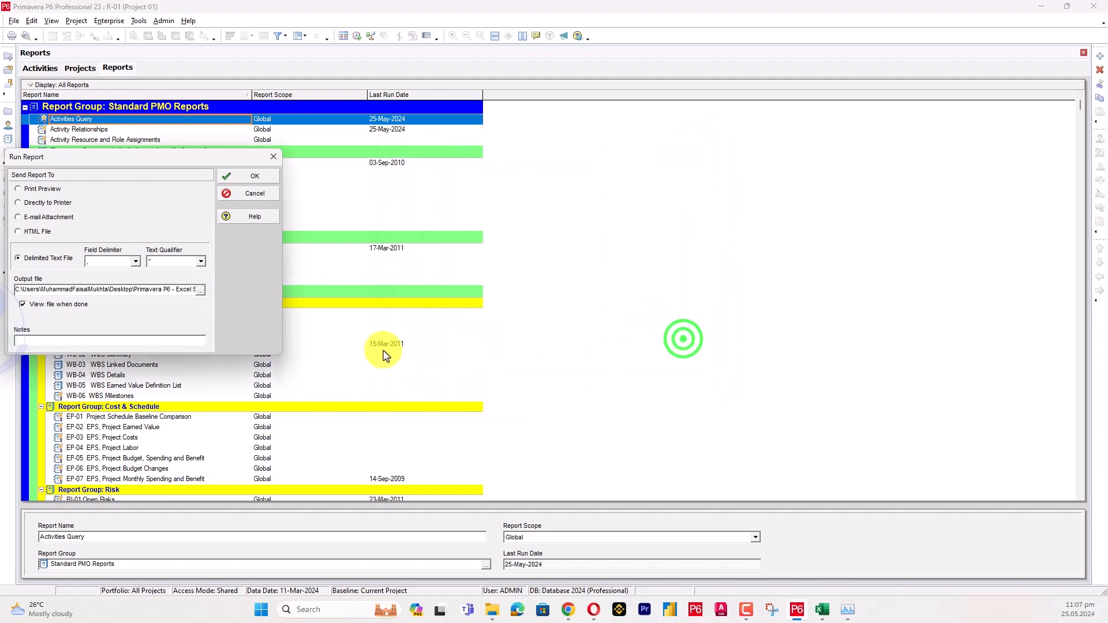
{"action": "left_click", "coordinate": [241, 179]}
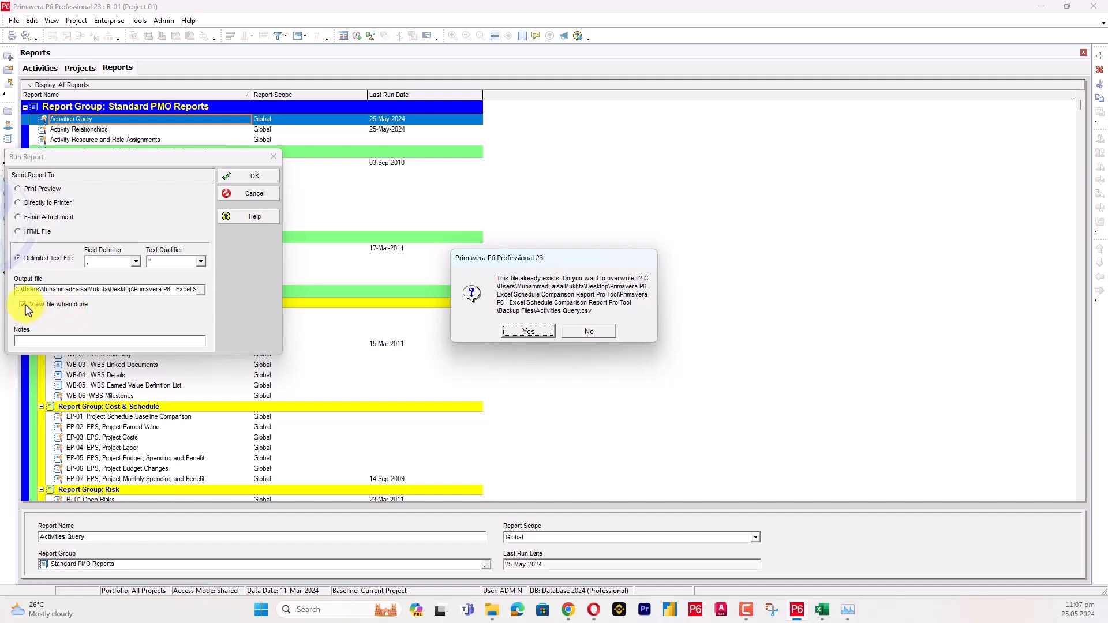
{"action": "left_click", "coordinate": [529, 331]}
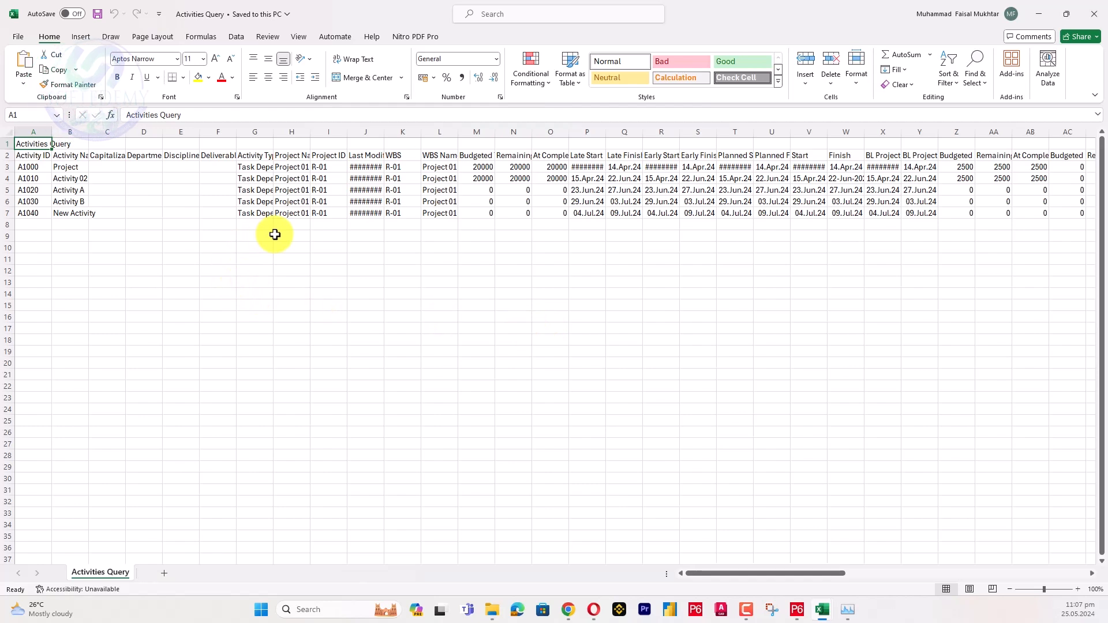
Examine the header cells C2:F2, starting with Capitalization, in the exported Activities Query sheet
{"action": "left_click", "coordinate": [19, 37]}
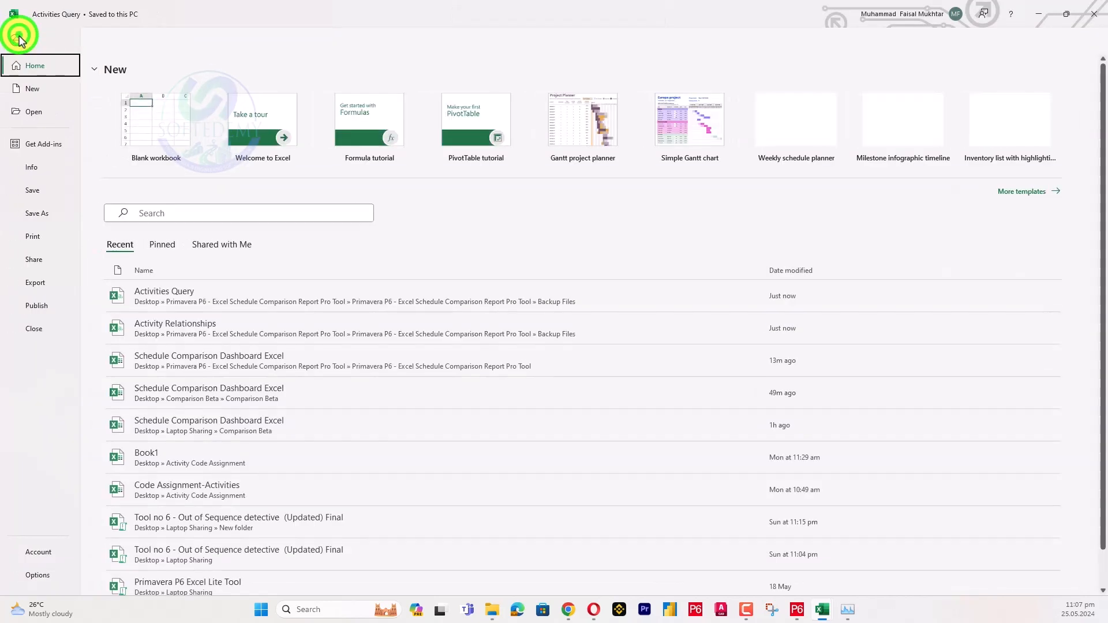
{"action": "left_click", "coordinate": [19, 34]}
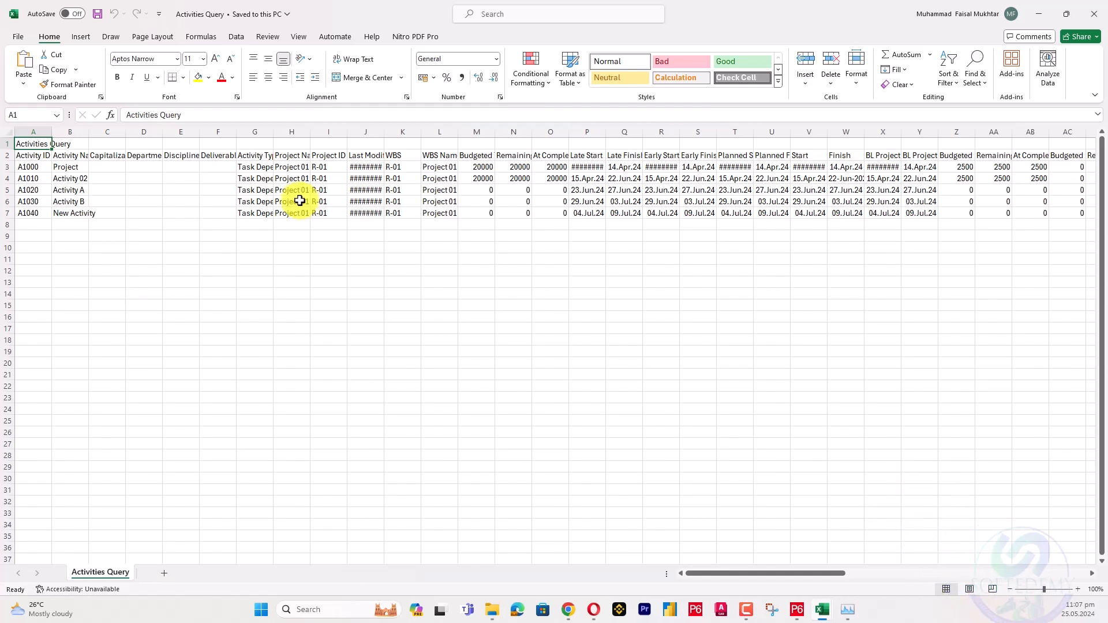
{"action": "left_click_drag", "start_coordinate": [97, 156], "coordinate": [233, 154]}
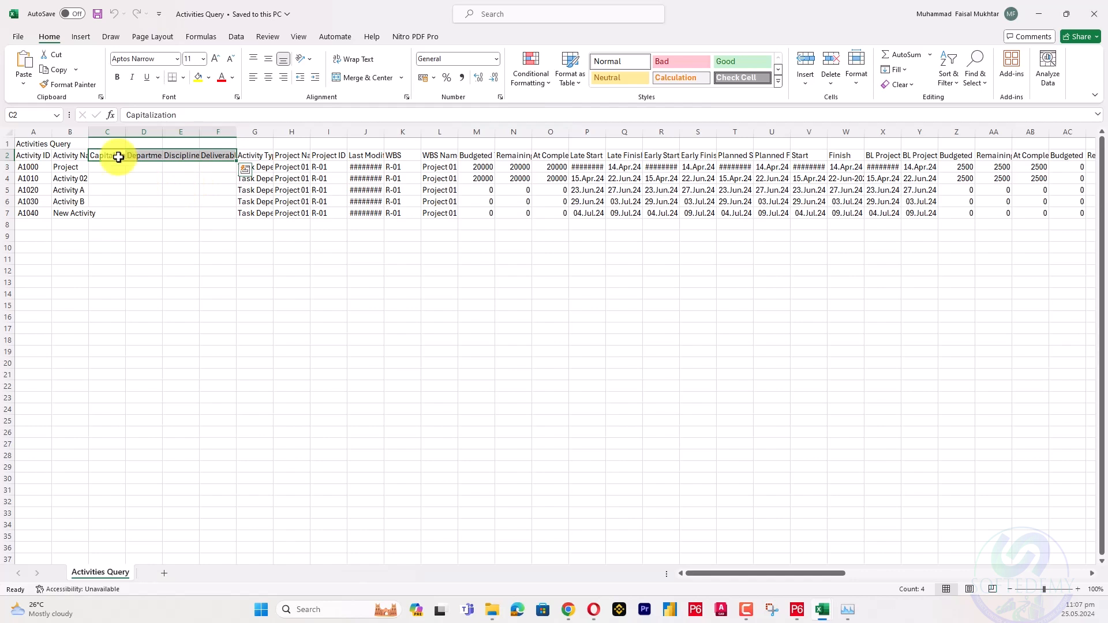
Save the Activities Query export as an Excel Workbook over Baseline Activities in Backup Files and close it
{"action": "left_click", "coordinate": [21, 36]}
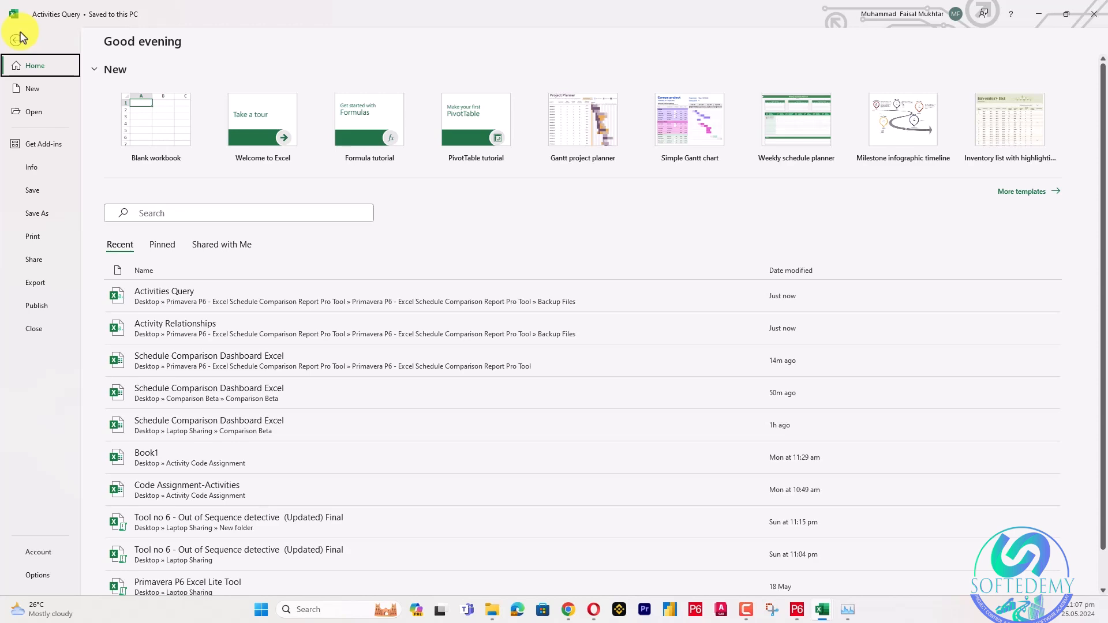
{"action": "left_click", "coordinate": [47, 215]}
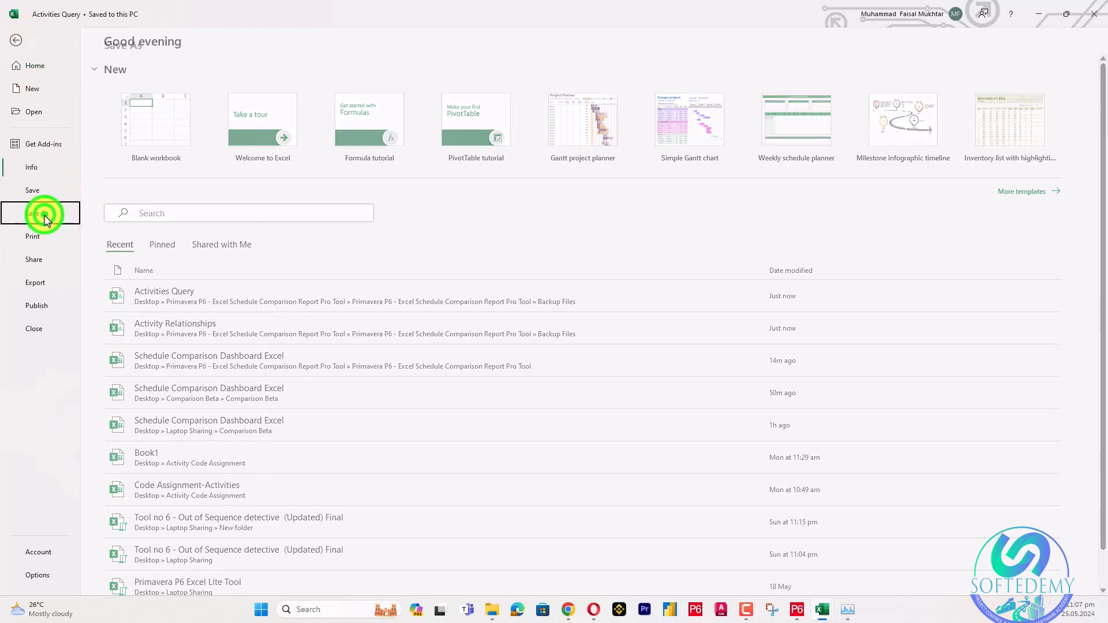
{"action": "left_click", "coordinate": [204, 179]}
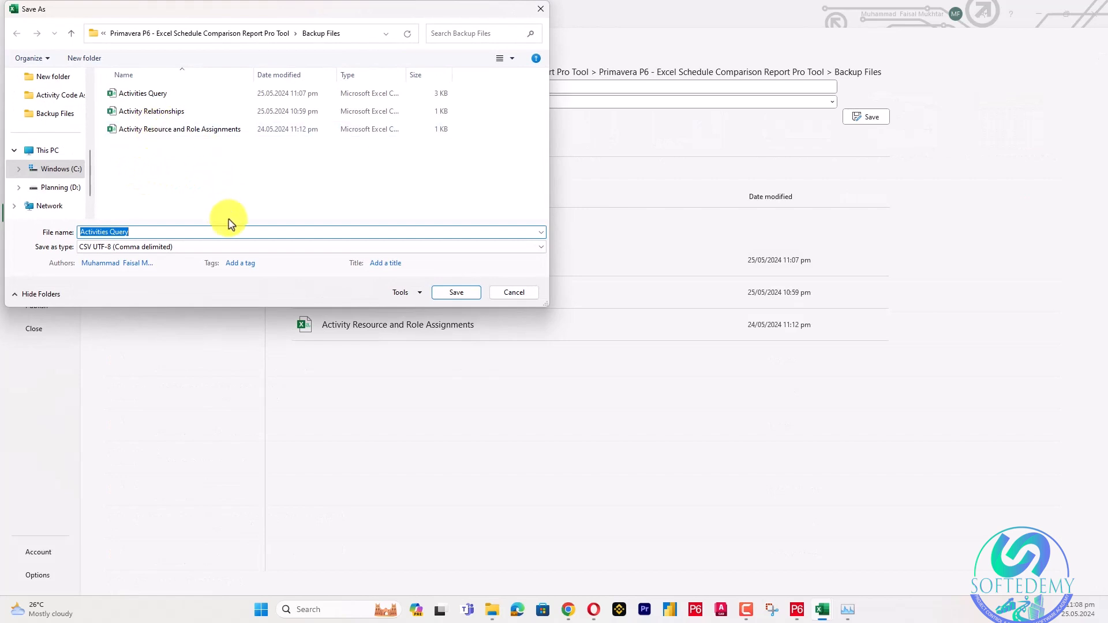
{"action": "left_click", "coordinate": [227, 245]}
{"action": "left_click", "coordinate": [175, 259]}
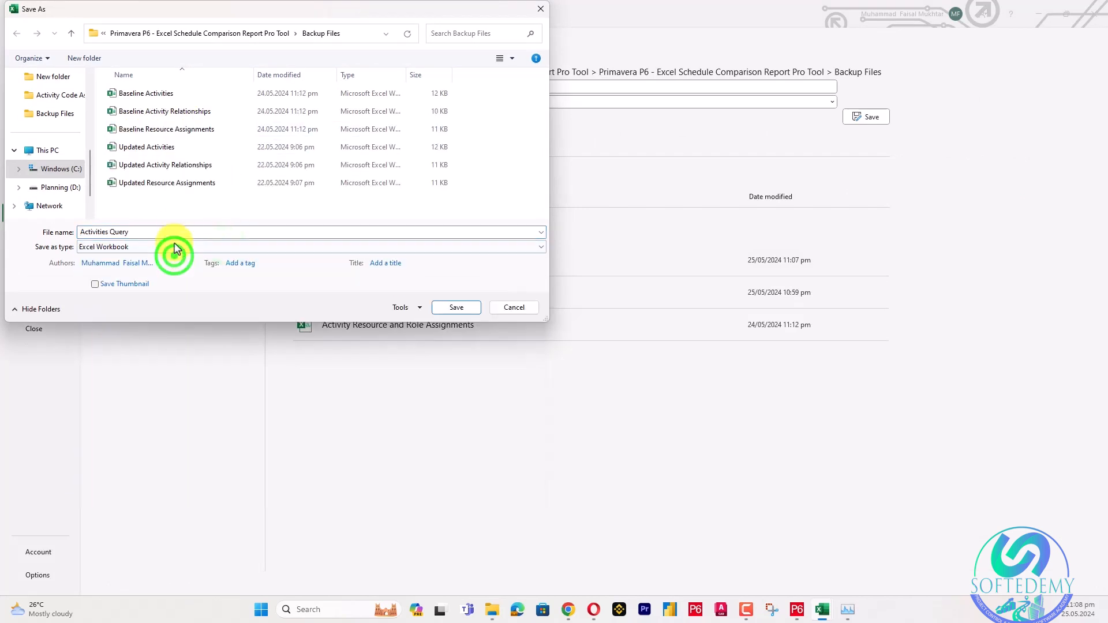
{"action": "left_click", "coordinate": [214, 94]}
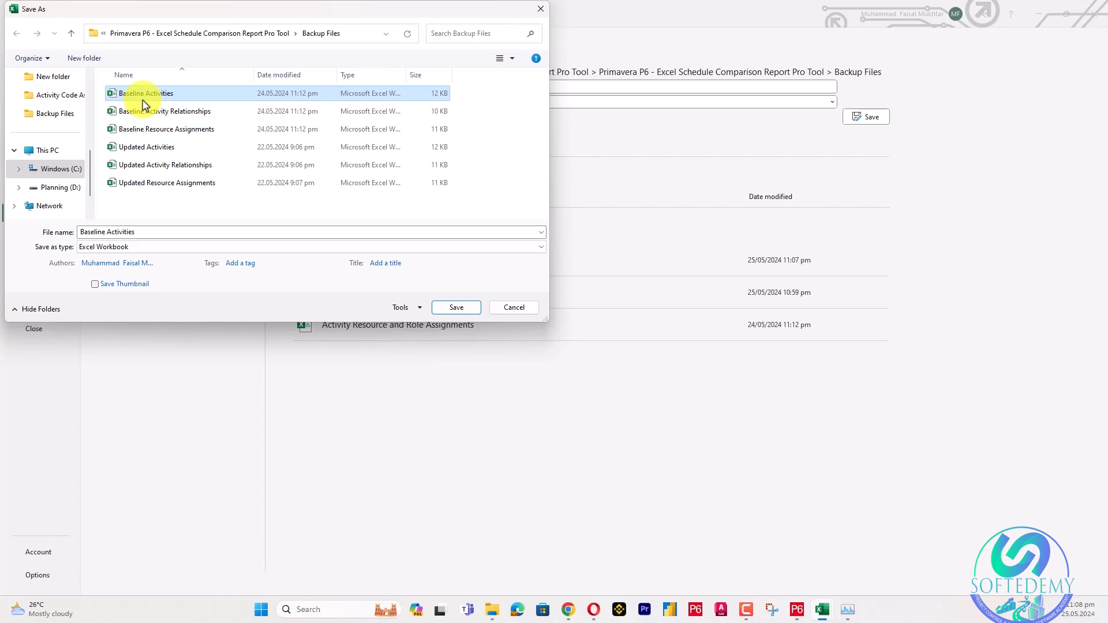
{"action": "left_click", "coordinate": [449, 309]}
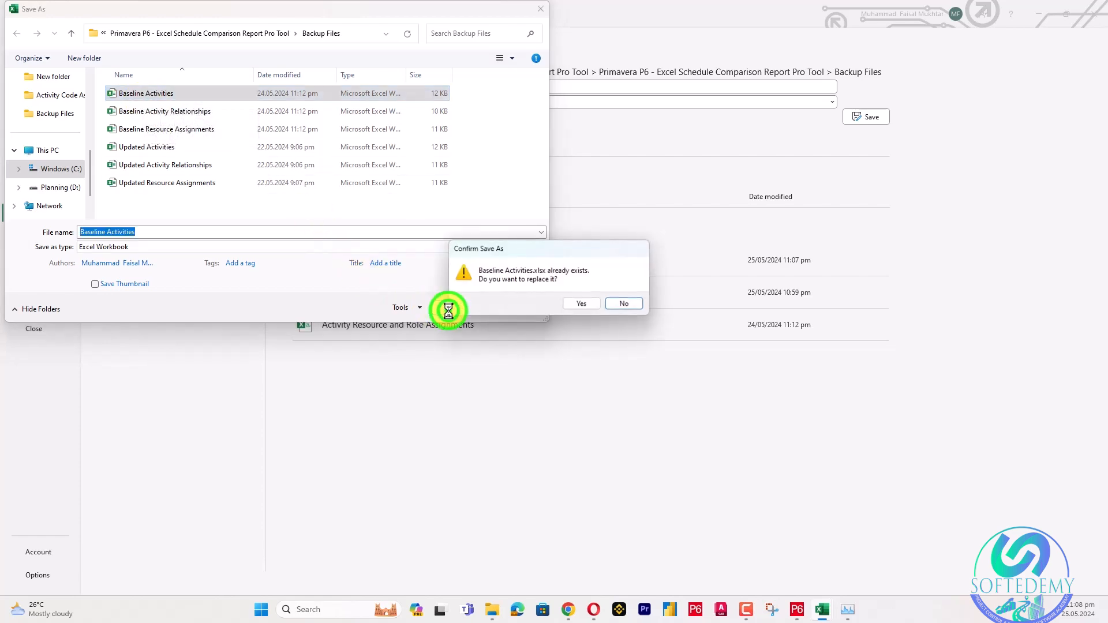
{"action": "left_click", "coordinate": [576, 304]}
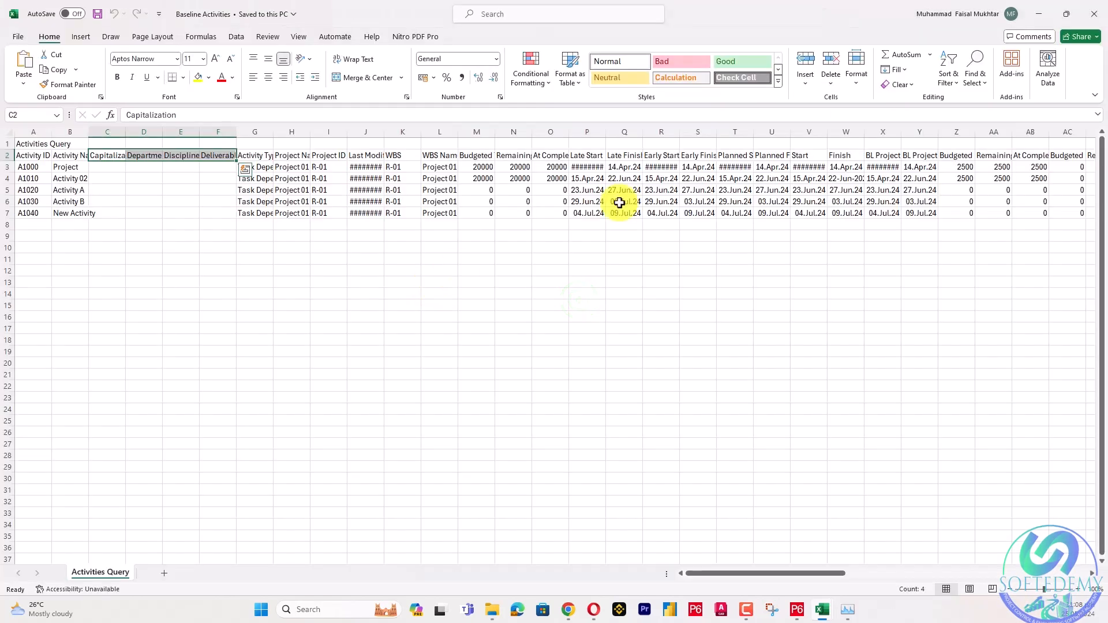
{"action": "left_click", "coordinate": [1099, 10]}
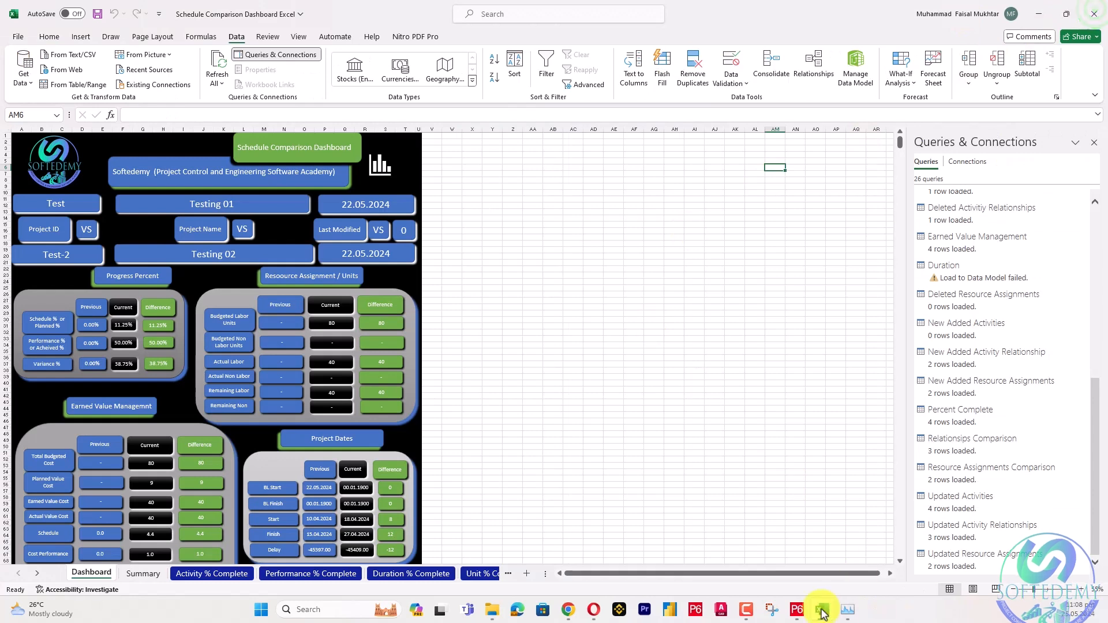
Switch to Primavera P6 and run the Activity Relationships report, overwriting the existing Activity Relationships file in Backup Files
{"action": "left_click", "coordinate": [797, 609]}
{"action": "right_click", "coordinate": [258, 131]}
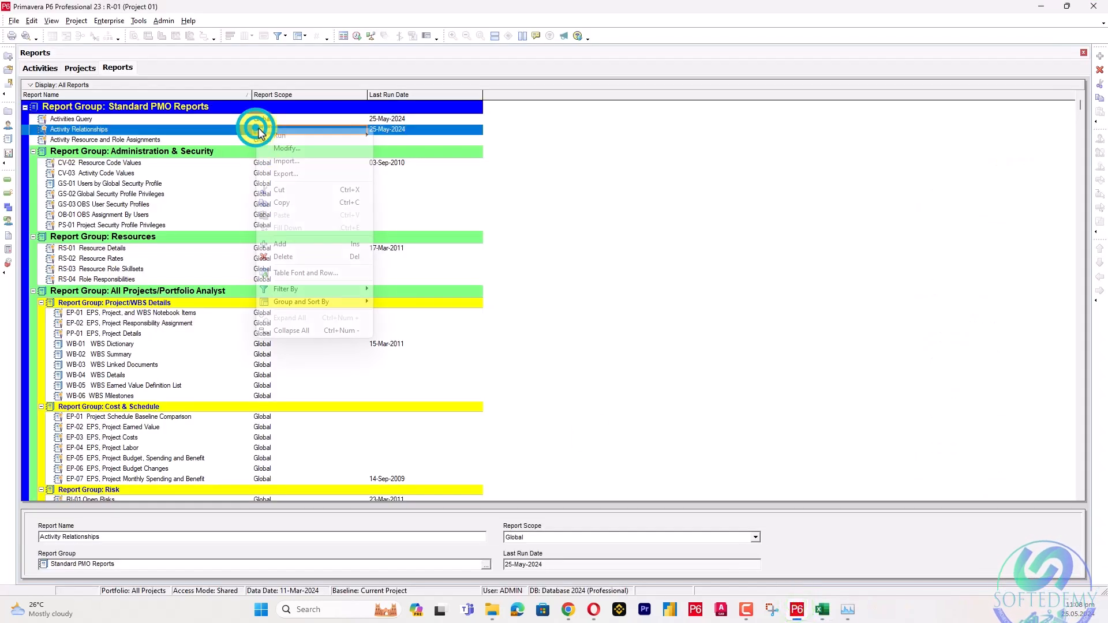
{"action": "left_click", "coordinate": [319, 134]}
{"action": "left_click", "coordinate": [419, 136]}
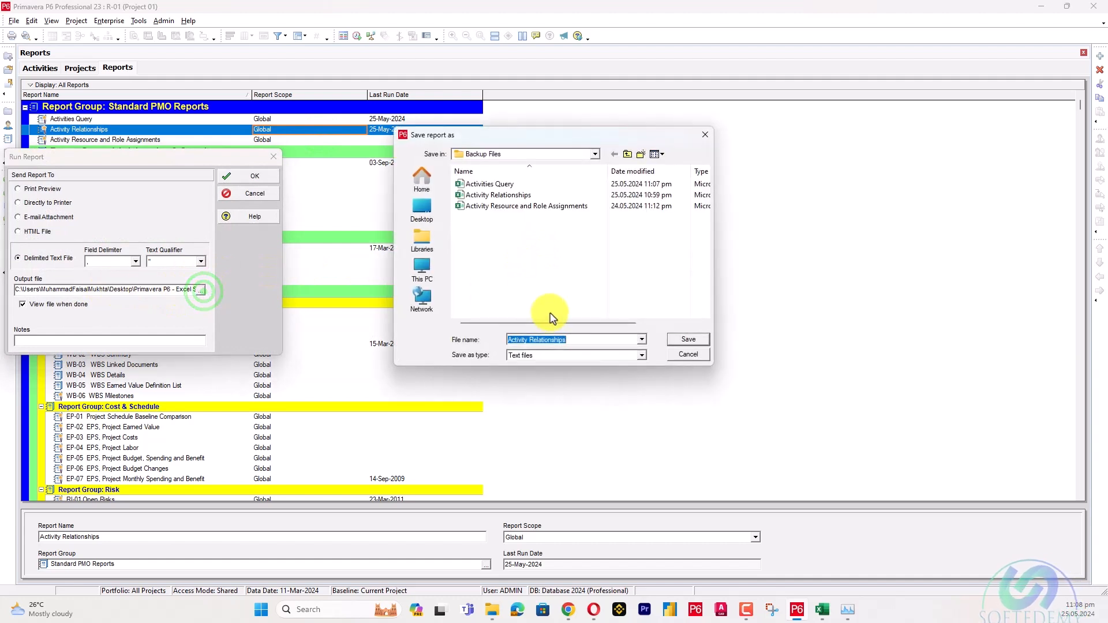
{"action": "left_click", "coordinate": [530, 195]}
{"action": "left_click", "coordinate": [699, 338]}
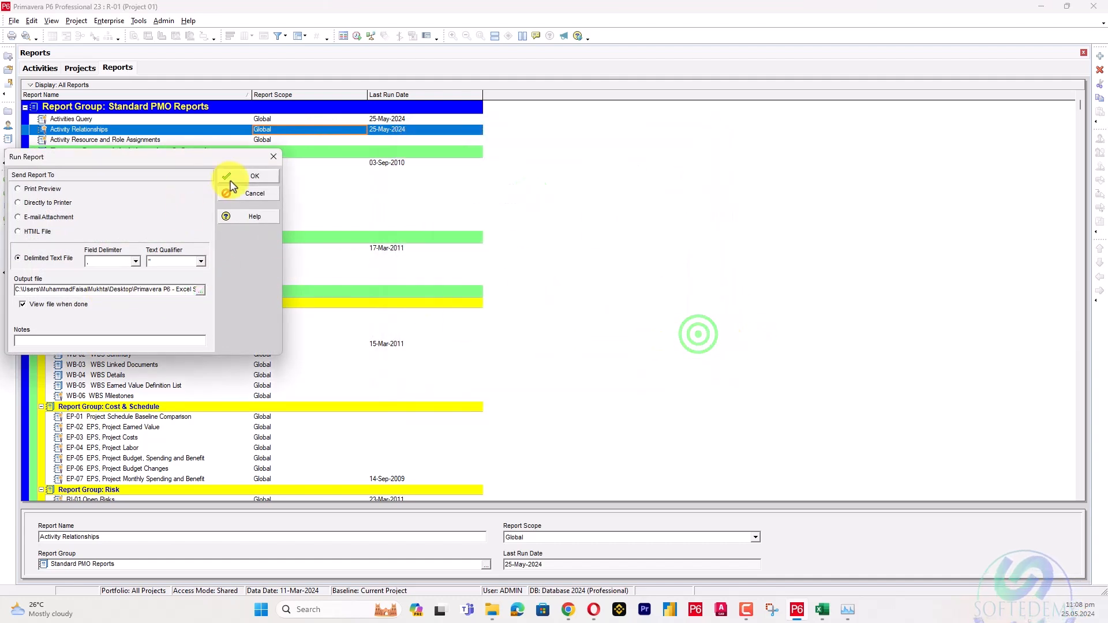
{"action": "left_click", "coordinate": [232, 184]}
{"action": "left_click", "coordinate": [528, 332]}
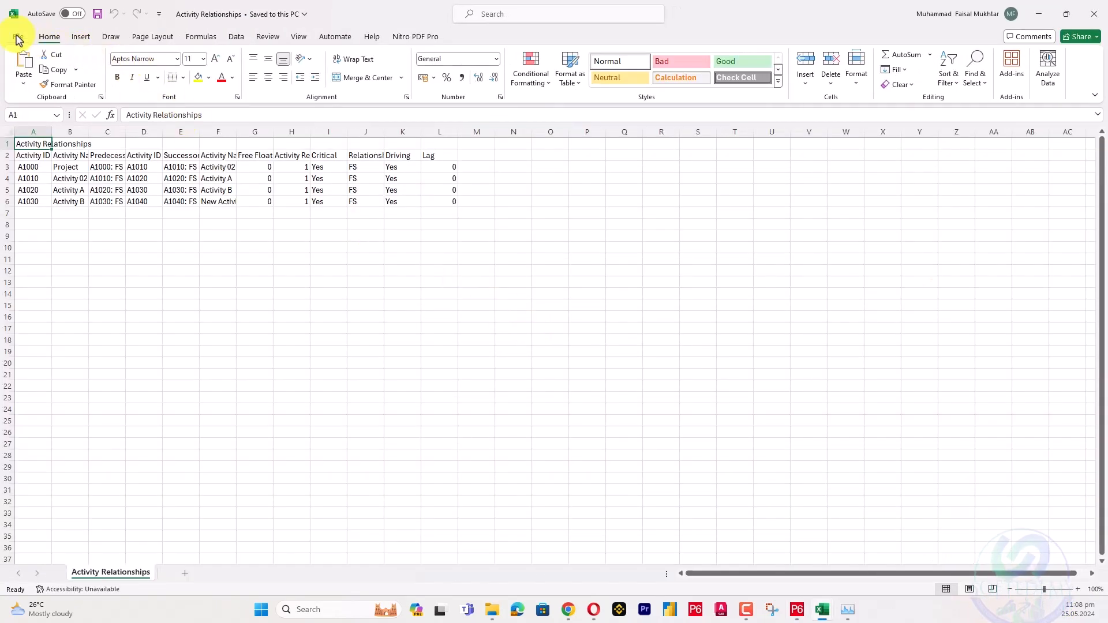
Save the Activity Relationships export as an Excel Workbook over Baseline Activity Relationships in Backup Files and close it
{"action": "left_click", "coordinate": [19, 39]}
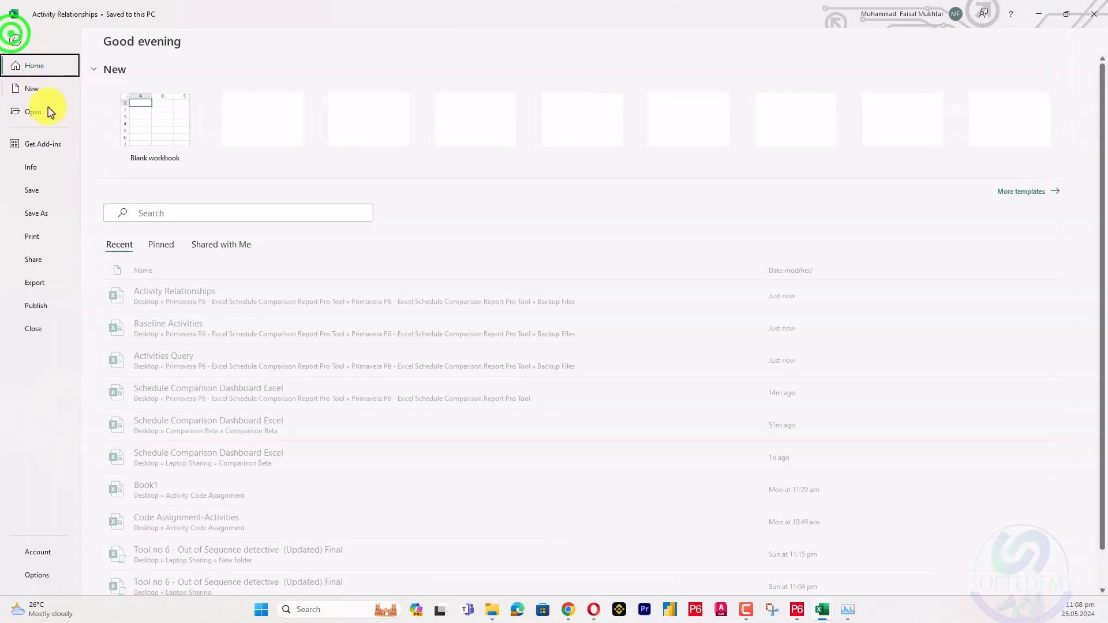
{"action": "left_click", "coordinate": [36, 214]}
{"action": "left_click", "coordinate": [182, 183]}
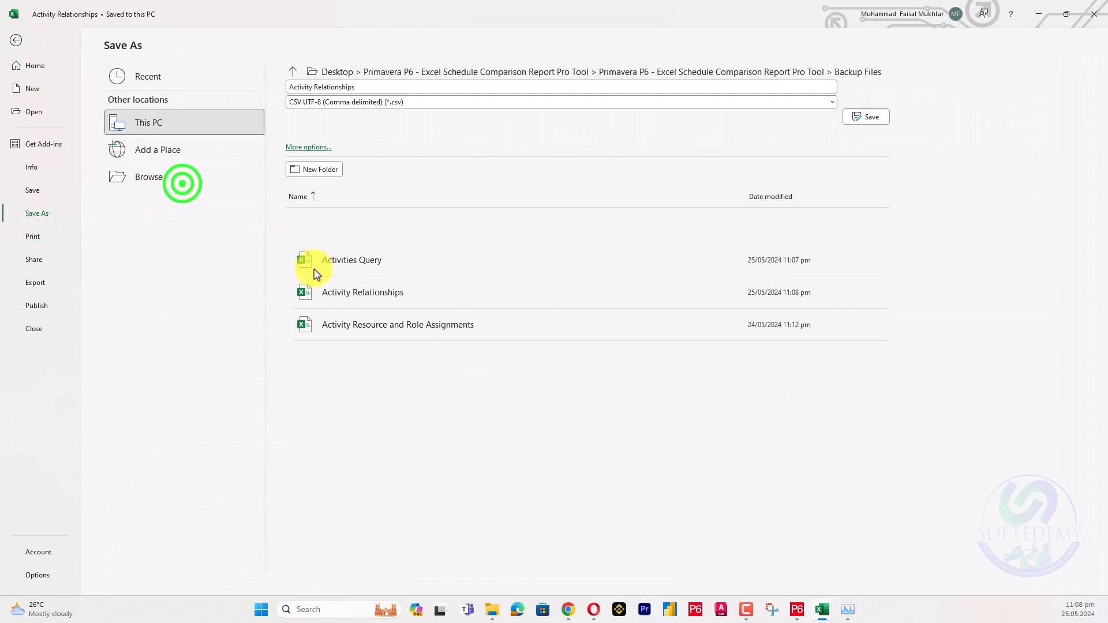
{"action": "left_click", "coordinate": [372, 247]}
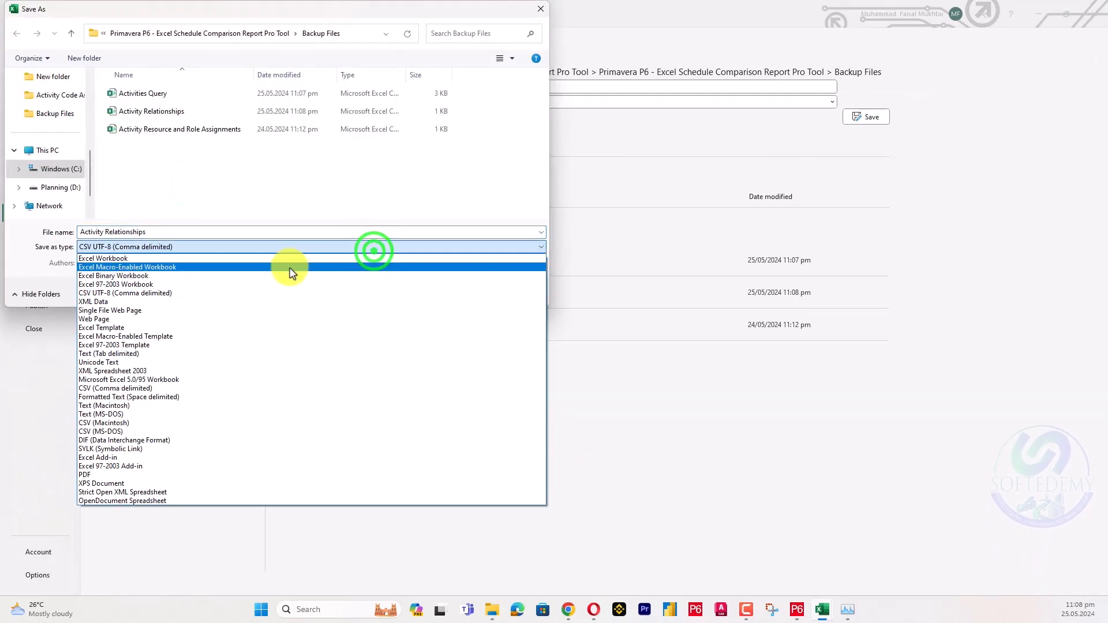
{"action": "left_click", "coordinate": [290, 257]}
{"action": "left_click", "coordinate": [230, 110]}
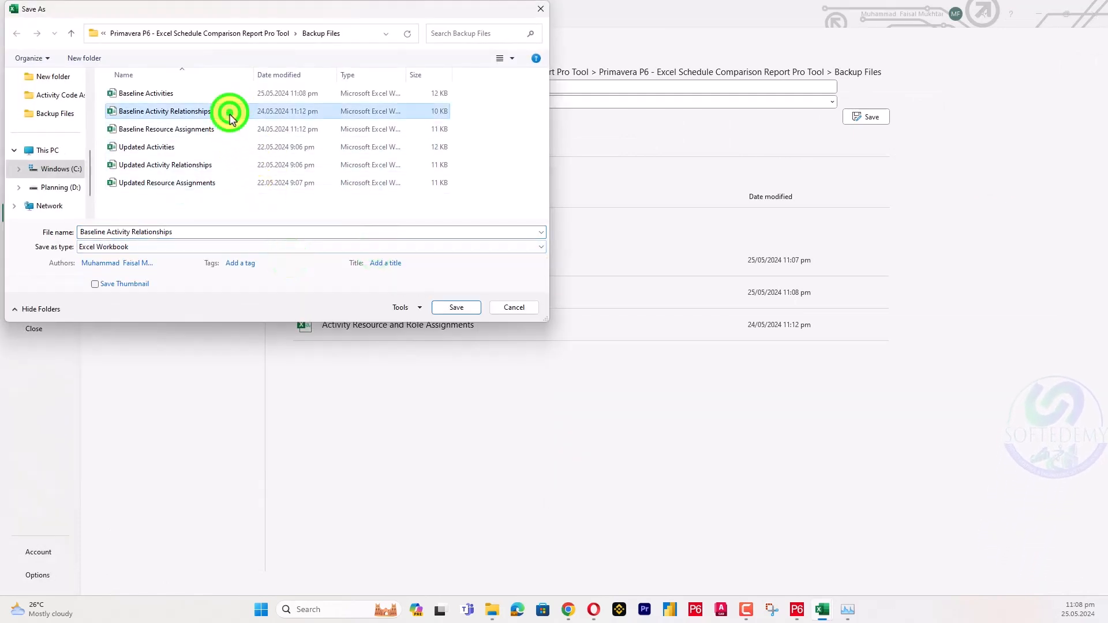
{"action": "left_click", "coordinate": [439, 308]}
{"action": "left_click", "coordinate": [595, 304]}
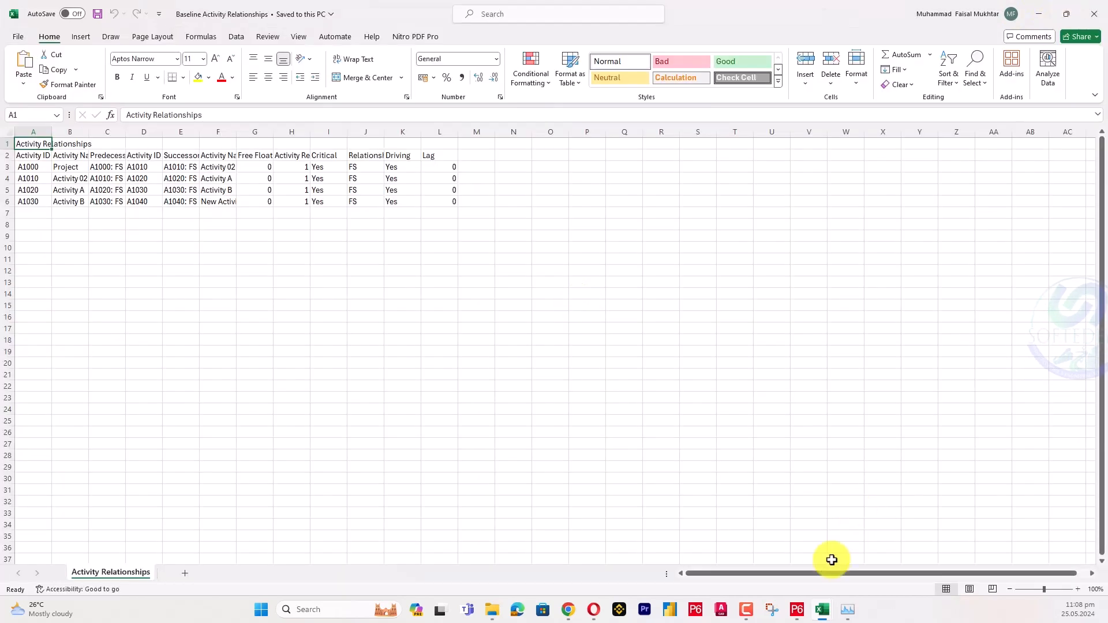
{"action": "left_click", "coordinate": [1094, 14]}
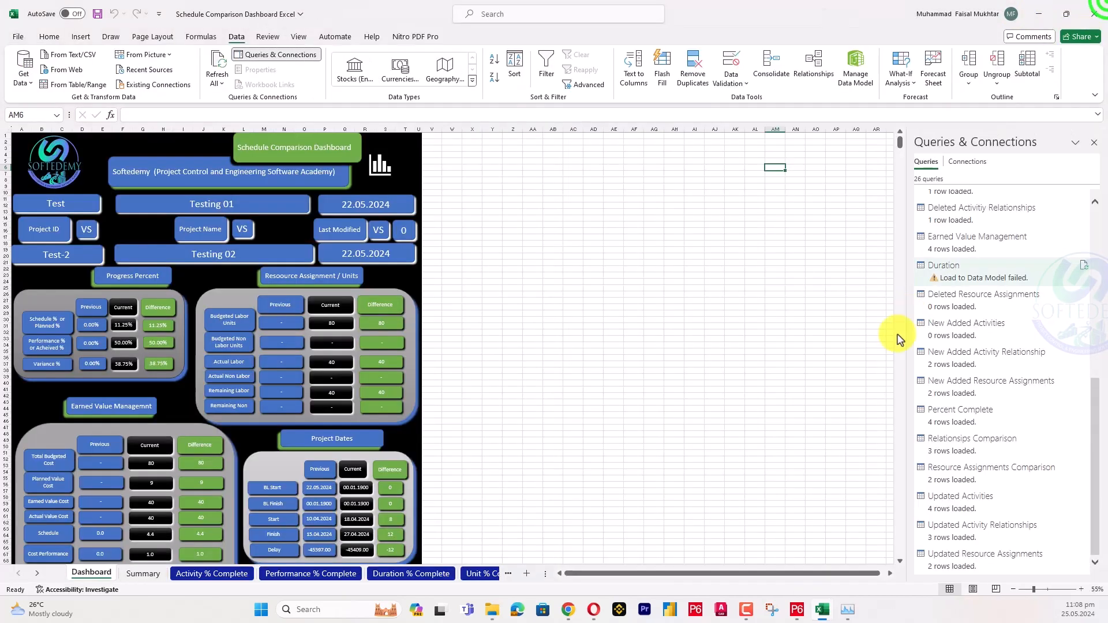
Switch to Primavera P6 and run the Activity Resource and Role Assignments report, overwriting its existing output file
{"action": "left_click", "coordinate": [797, 610]}
{"action": "right_click", "coordinate": [132, 140]}
{"action": "mouse_move", "coordinate": [141, 149]}
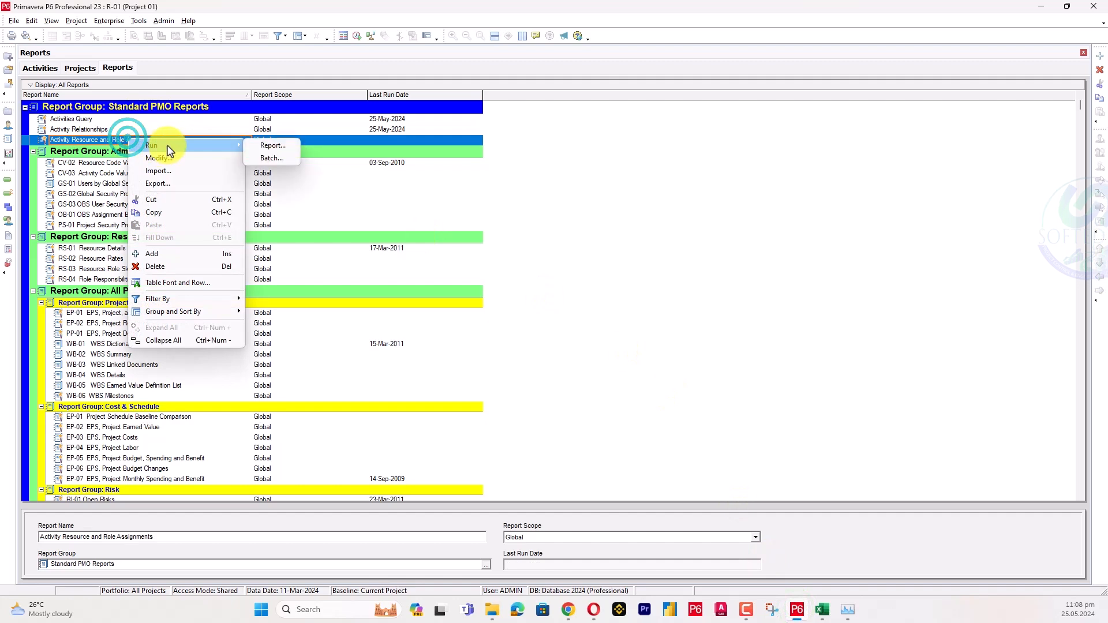
{"action": "left_click", "coordinate": [277, 143]}
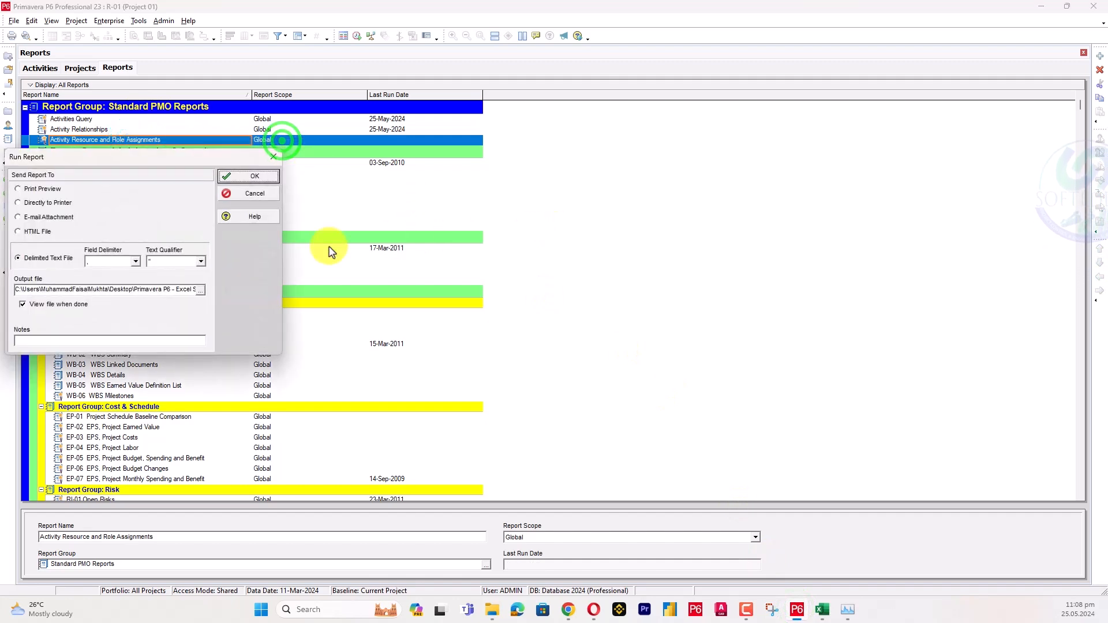
{"action": "left_click", "coordinate": [253, 176]}
{"action": "left_click", "coordinate": [541, 337]}
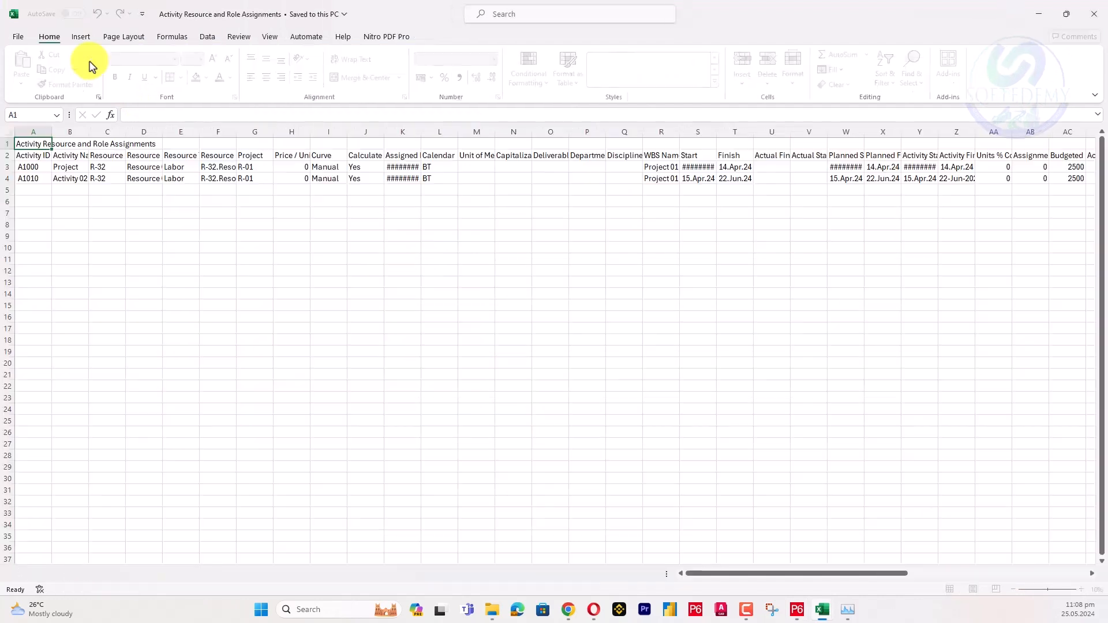
Save the Activity Resource and Role Assignments export as an Excel Workbook over Baseline Resource Assignments in Backup Files
{"action": "left_click", "coordinate": [18, 37]}
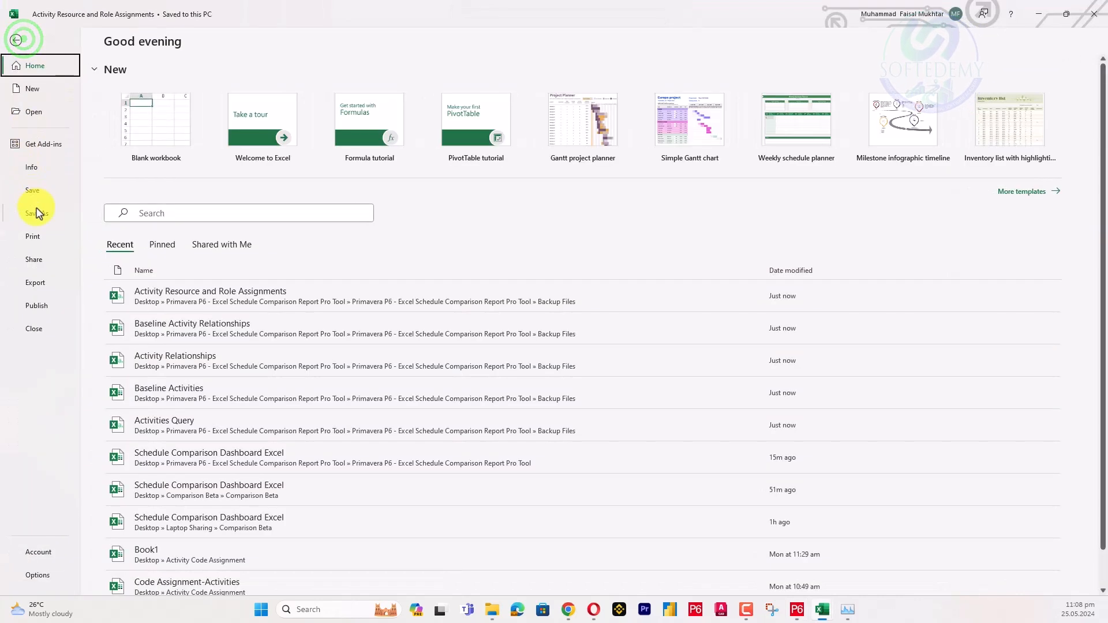
{"action": "left_click", "coordinate": [35, 213]}
{"action": "left_click", "coordinate": [171, 173]}
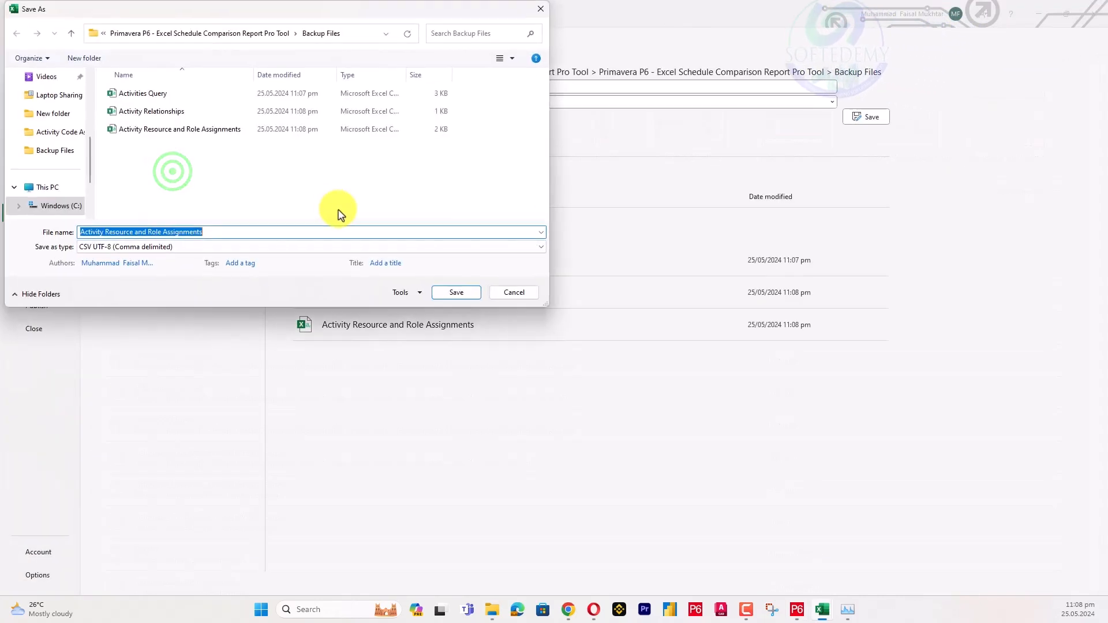
{"action": "left_click", "coordinate": [342, 247]}
{"action": "left_click", "coordinate": [260, 258]}
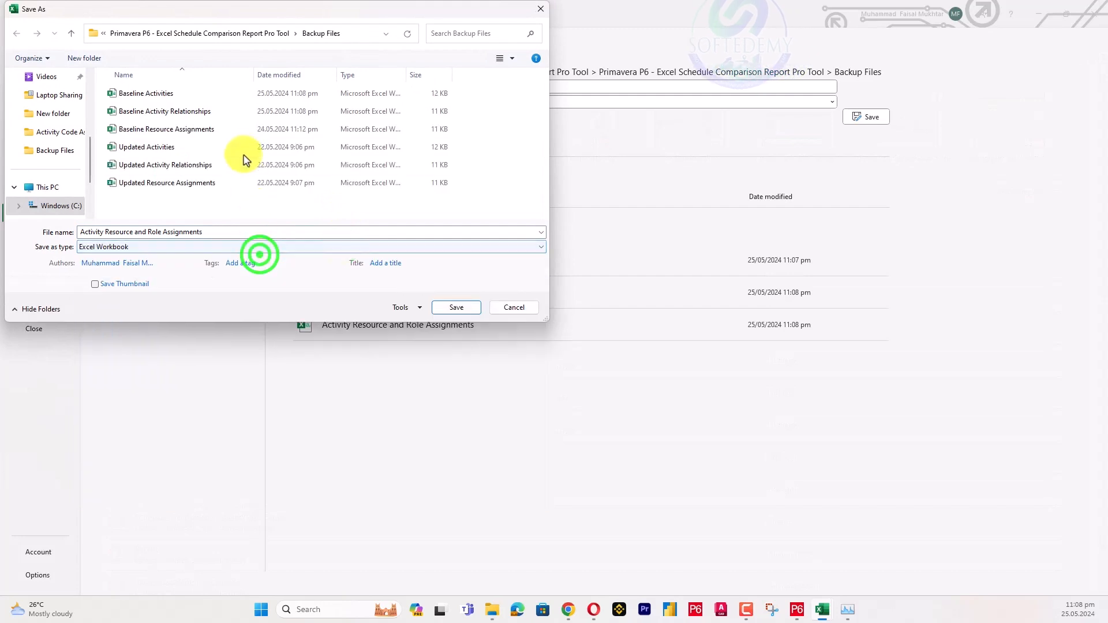
{"action": "left_click", "coordinate": [240, 129]}
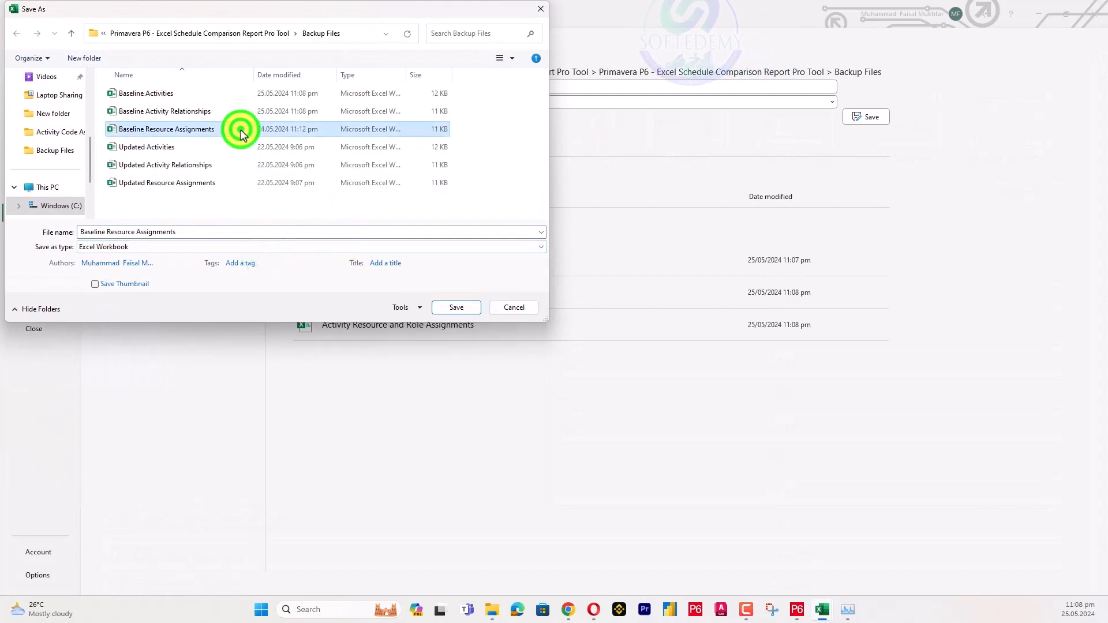
{"action": "left_click", "coordinate": [446, 307]}
{"action": "left_click", "coordinate": [573, 303]}
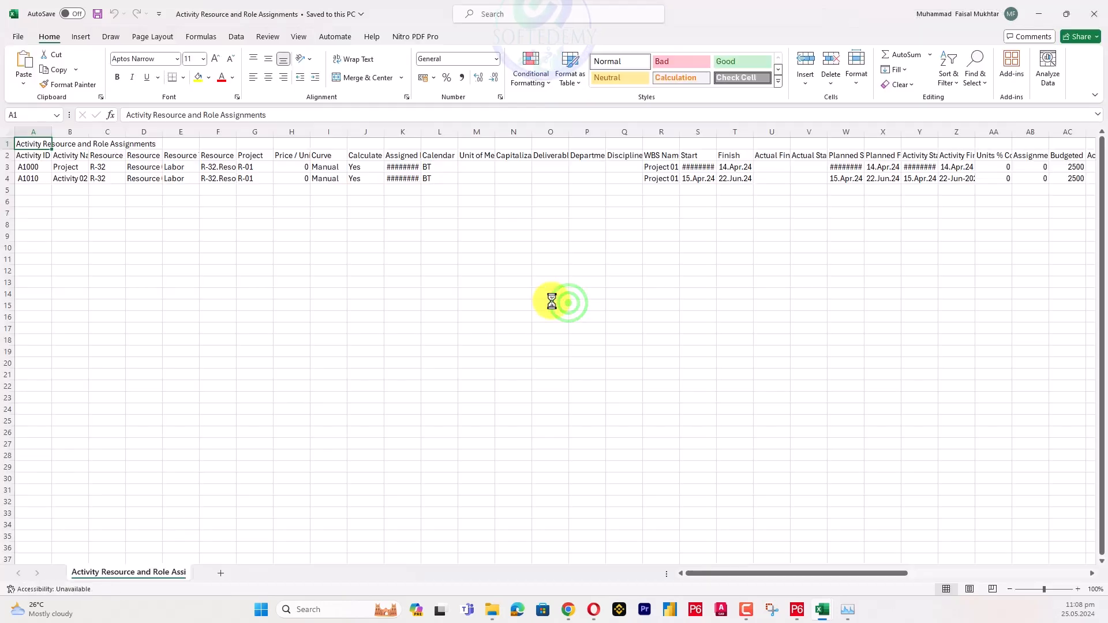
Switch to Primavera P6 and open the project Updated Latest R-01 under the R-1 Roles Limit group
{"action": "left_click", "coordinate": [797, 611]}
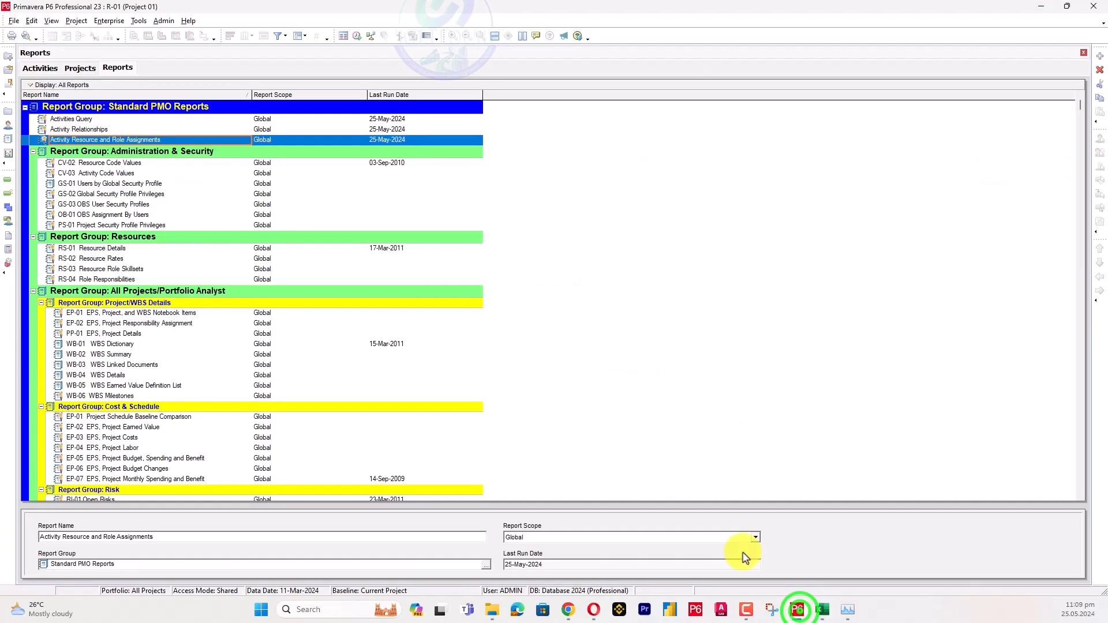
{"action": "left_click", "coordinate": [81, 66]}
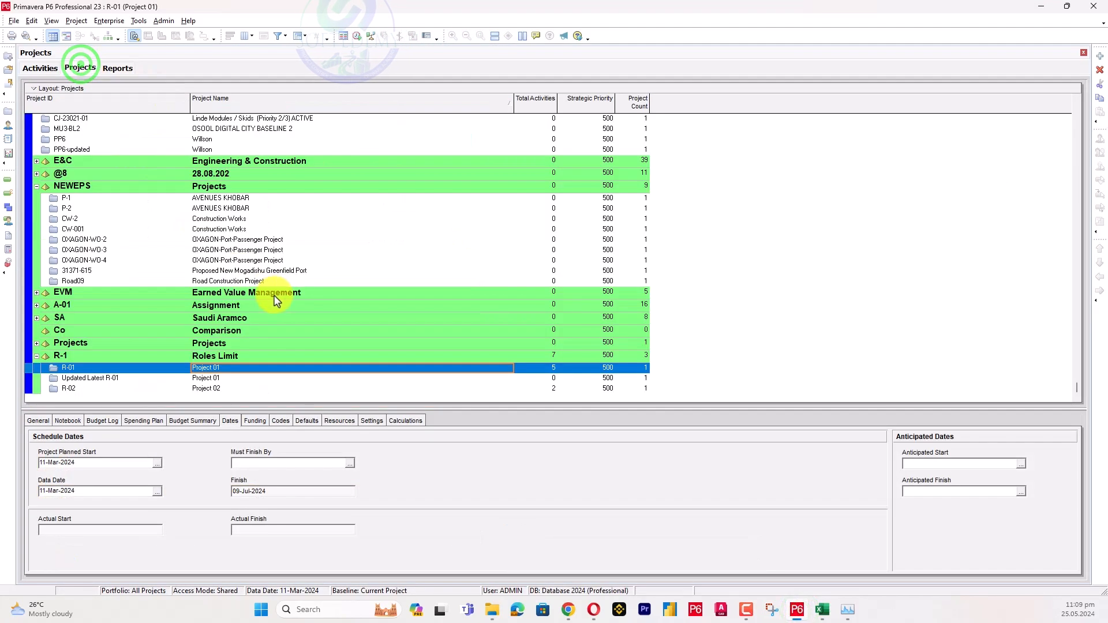
{"action": "left_click", "coordinate": [179, 378]}
{"action": "right_click", "coordinate": [181, 377]}
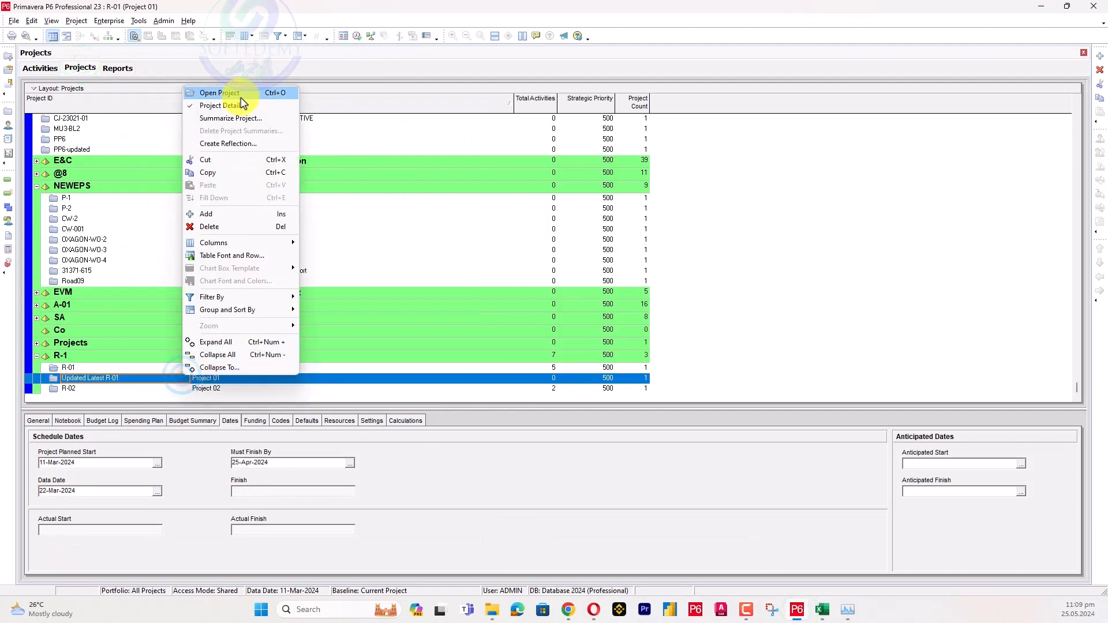
{"action": "left_click", "coordinate": [242, 93]}
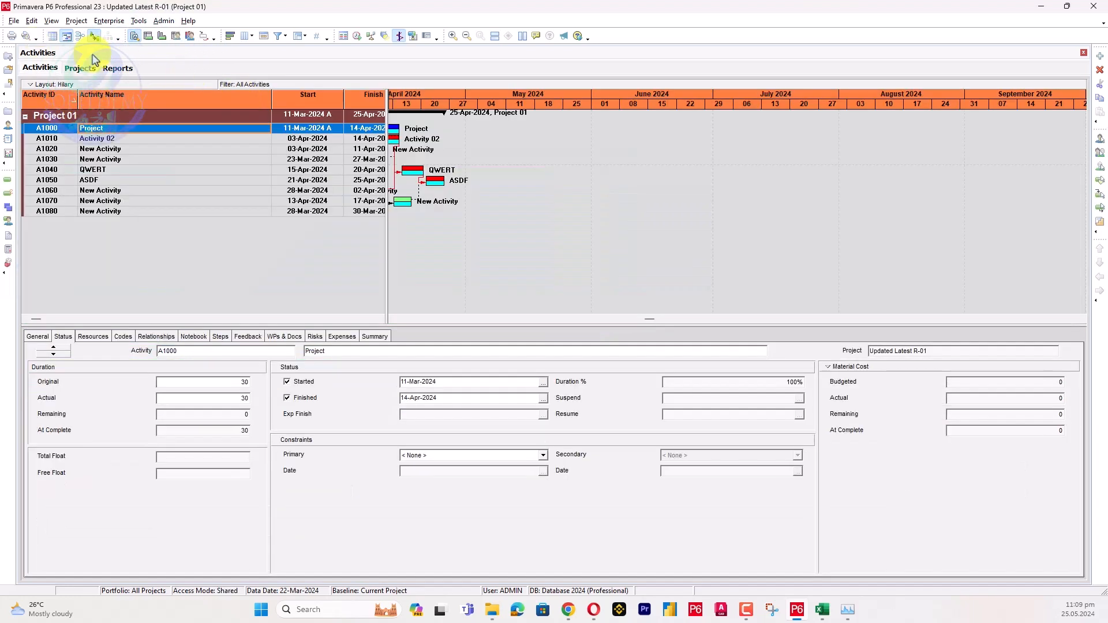
Run the Activities Query report for the updated project, overwriting the existing Activities Query file in Backup Files
{"action": "left_click", "coordinate": [118, 68]}
{"action": "right_click", "coordinate": [152, 119]}
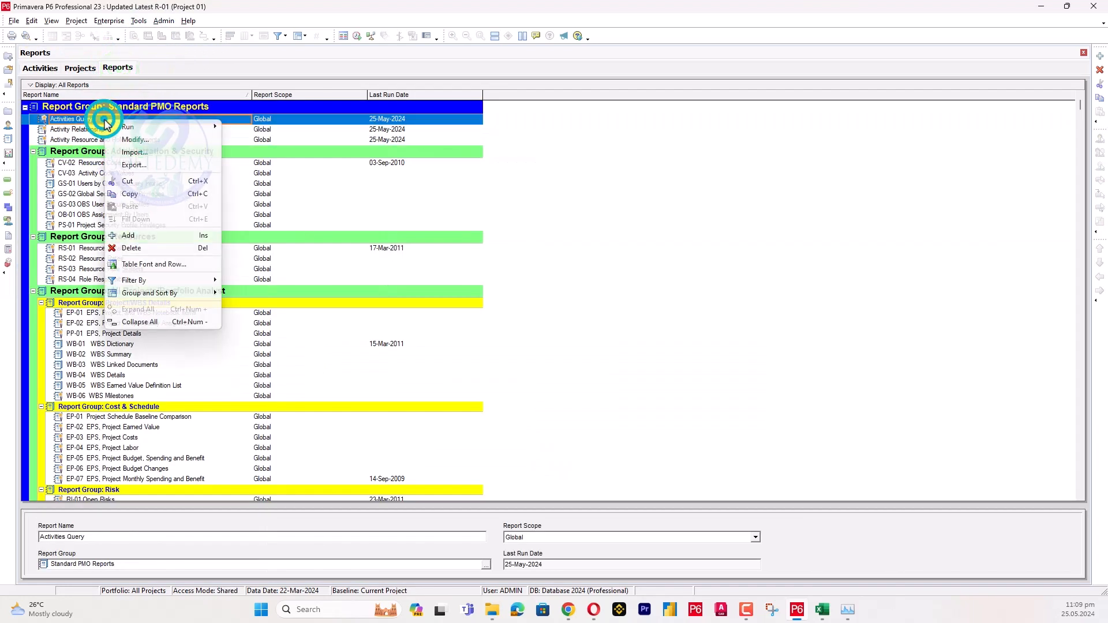
{"action": "left_click", "coordinate": [240, 126]}
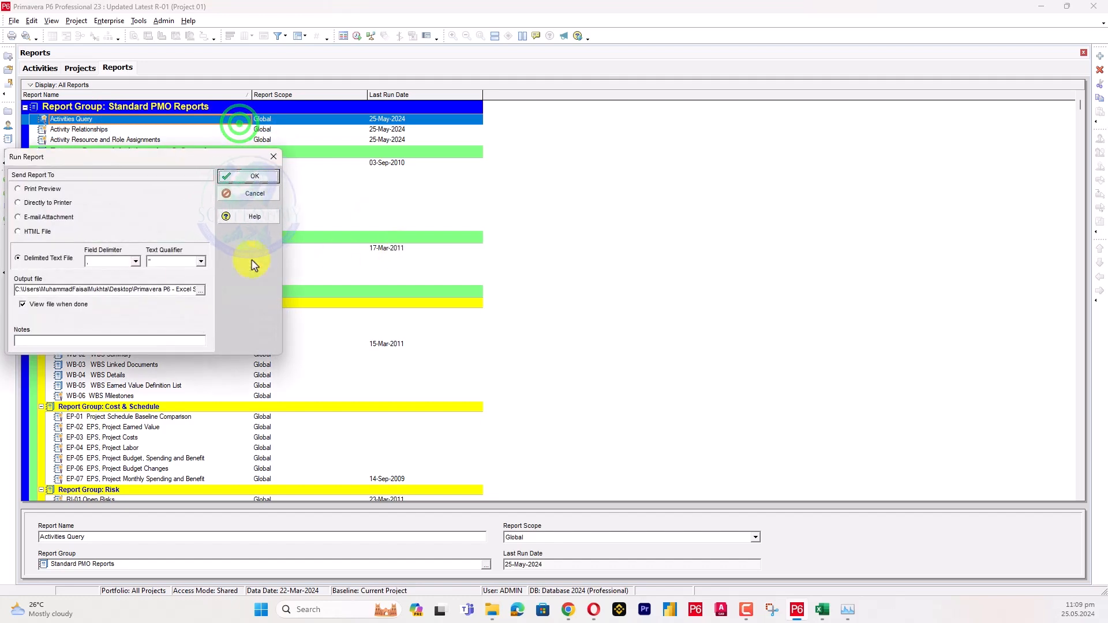
{"action": "left_click", "coordinate": [254, 175]}
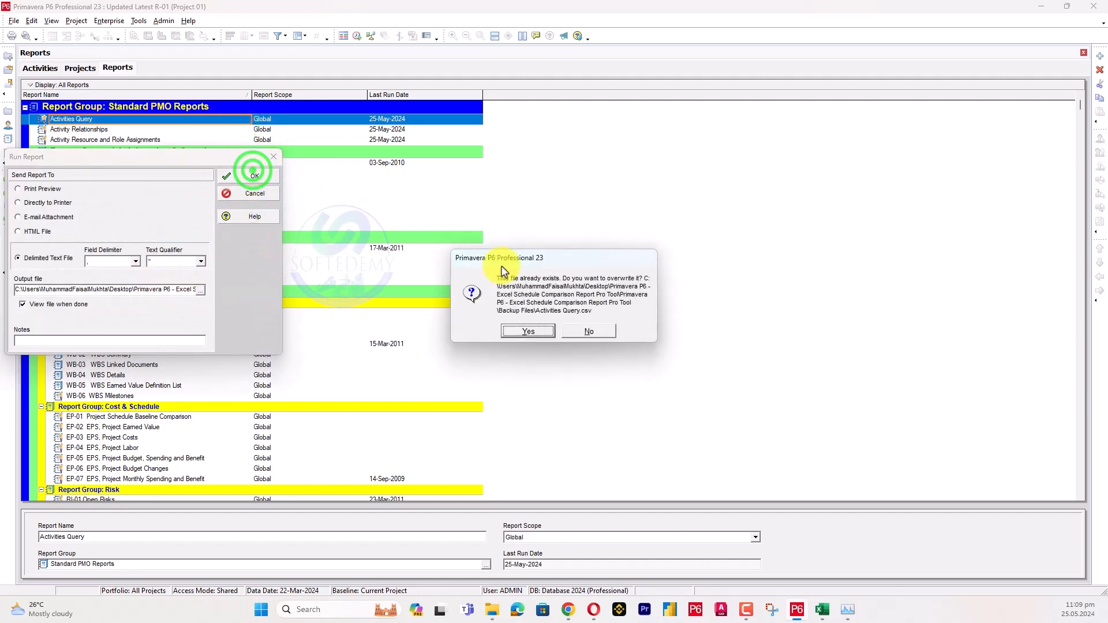
{"action": "left_click", "coordinate": [519, 332]}
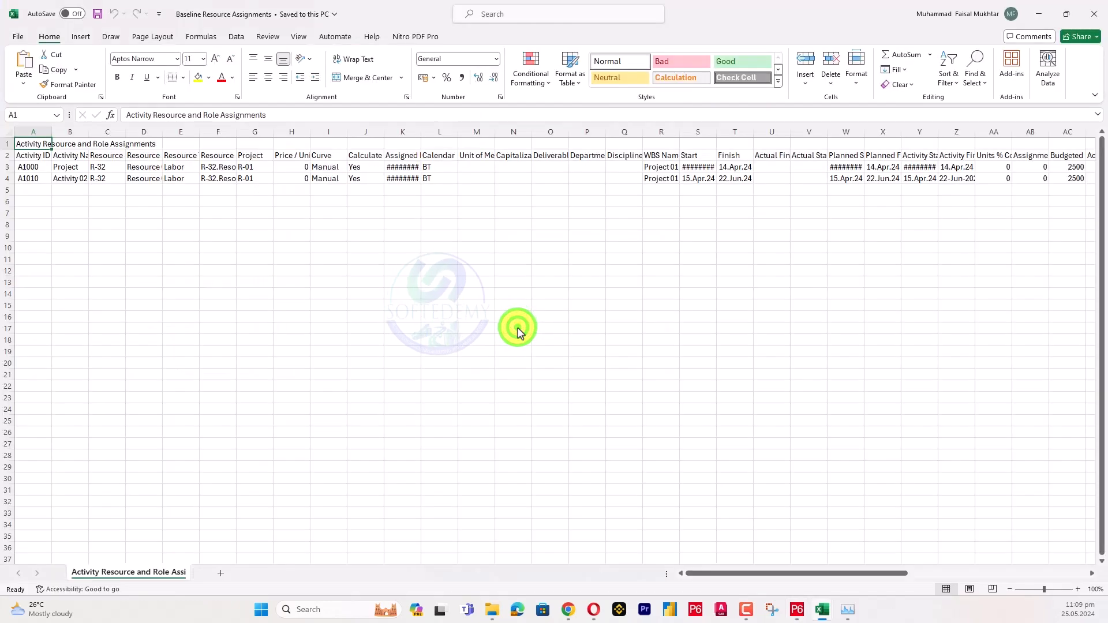
Save the Activities Query export as an Excel Workbook over Updated Activities in Backup Files, and close it and the Baseline Resource Assignments workbook
{"action": "left_click", "coordinate": [19, 38]}
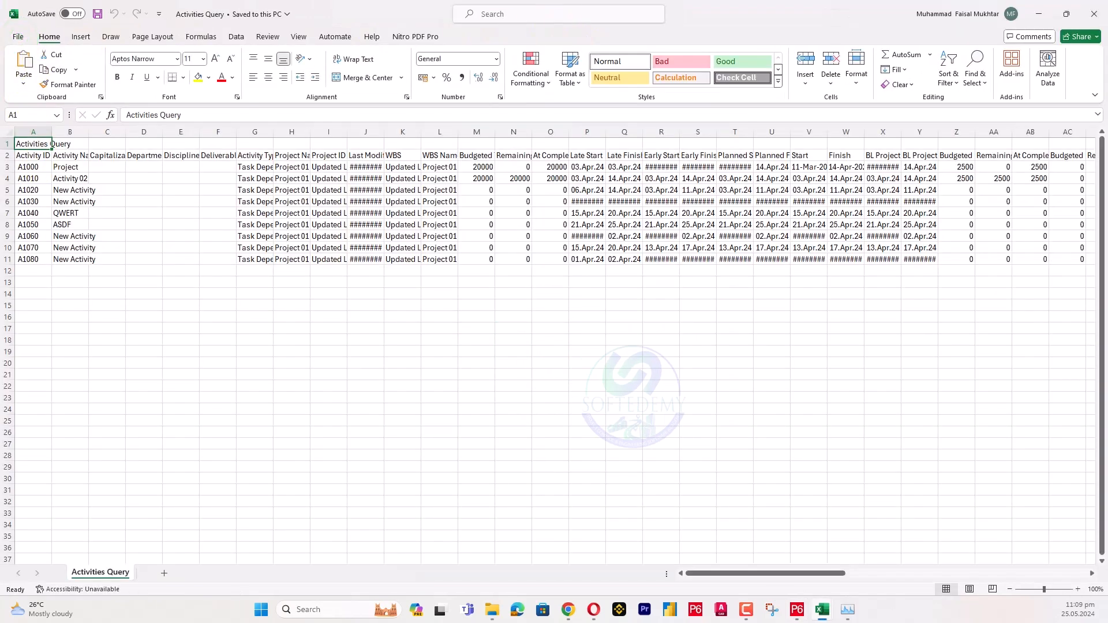
{"action": "left_click", "coordinate": [17, 39]}
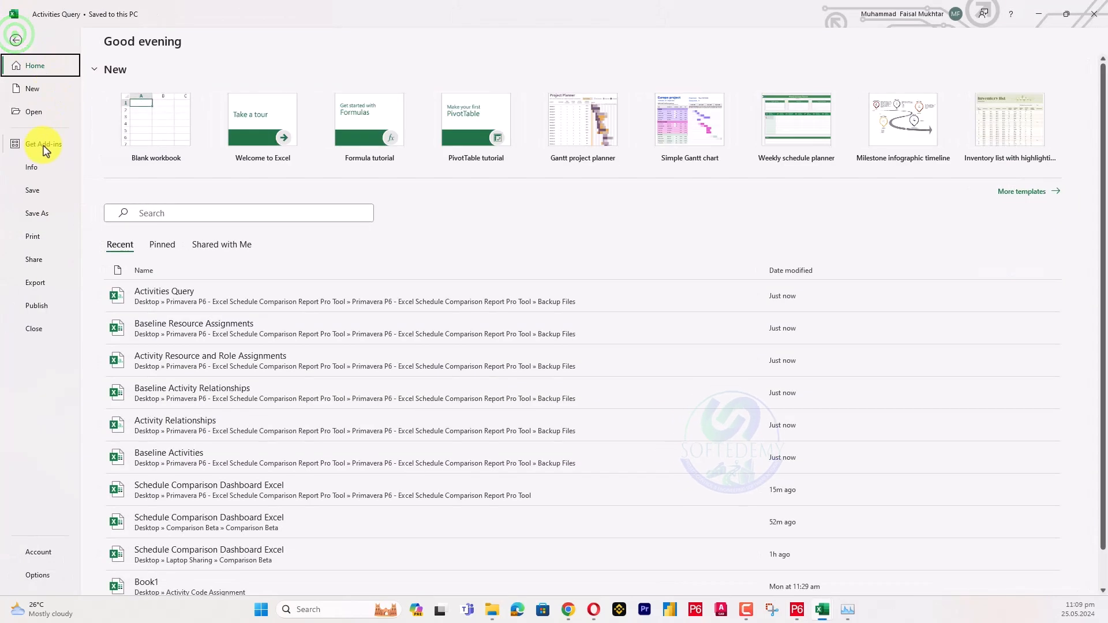
{"action": "left_click", "coordinate": [47, 214]}
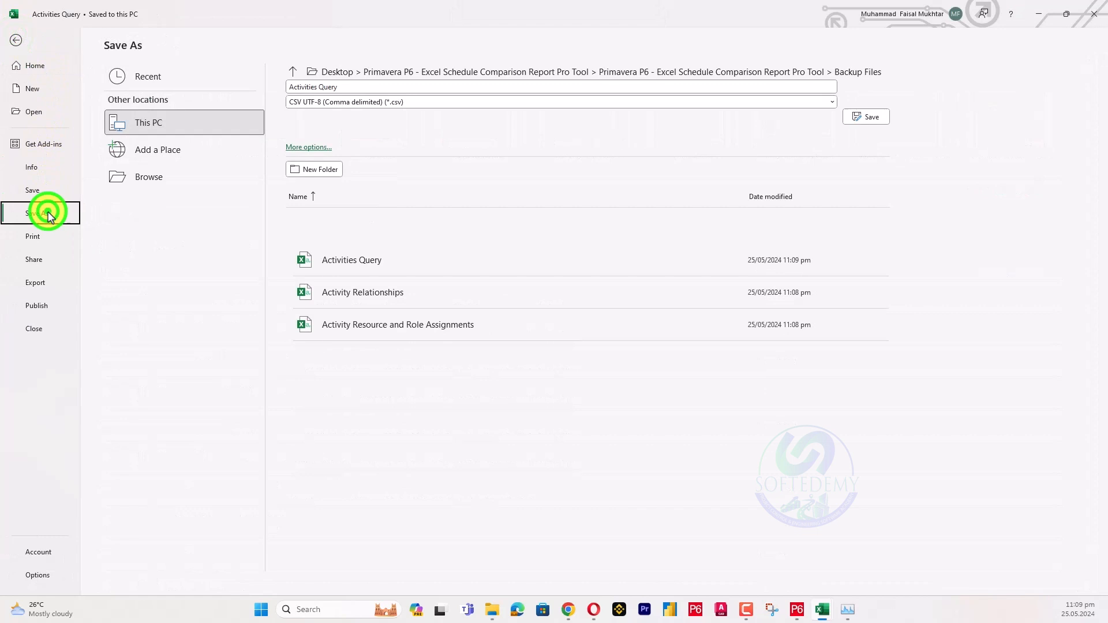
{"action": "left_click", "coordinate": [169, 179]}
{"action": "left_click", "coordinate": [188, 247]}
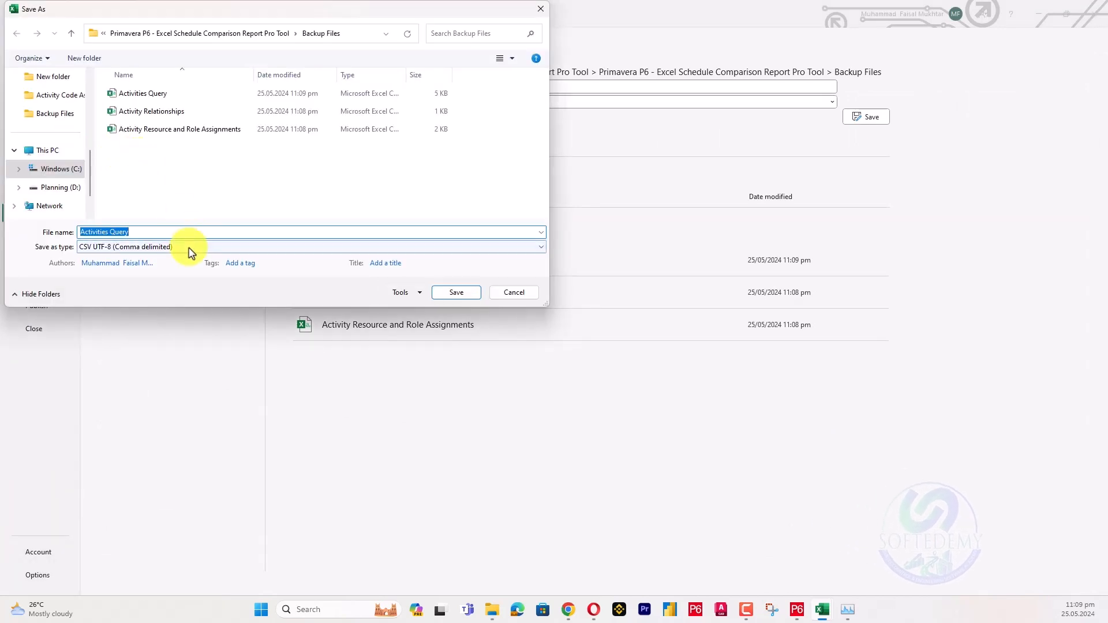
{"action": "left_click", "coordinate": [167, 255]}
{"action": "left_click", "coordinate": [186, 147]}
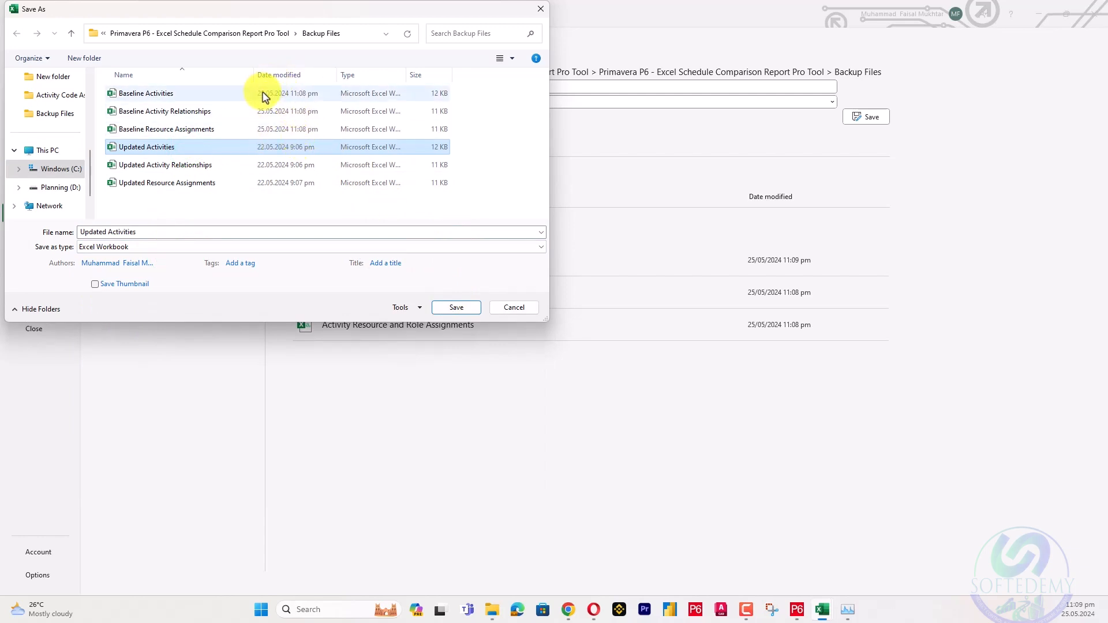
{"action": "left_click", "coordinate": [454, 308]}
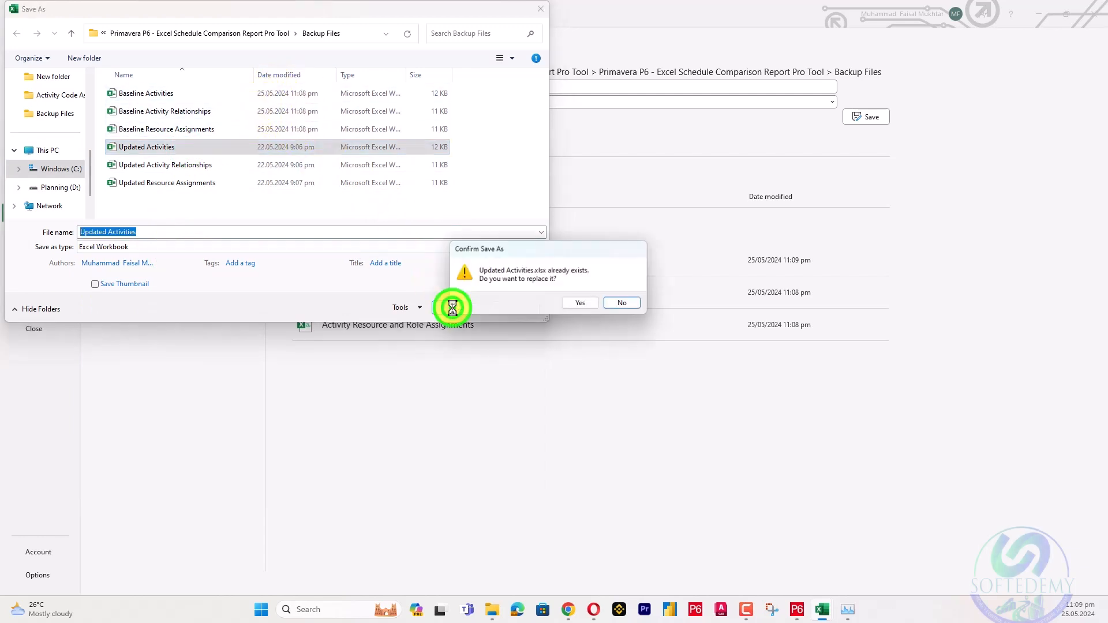
{"action": "left_click", "coordinate": [571, 302]}
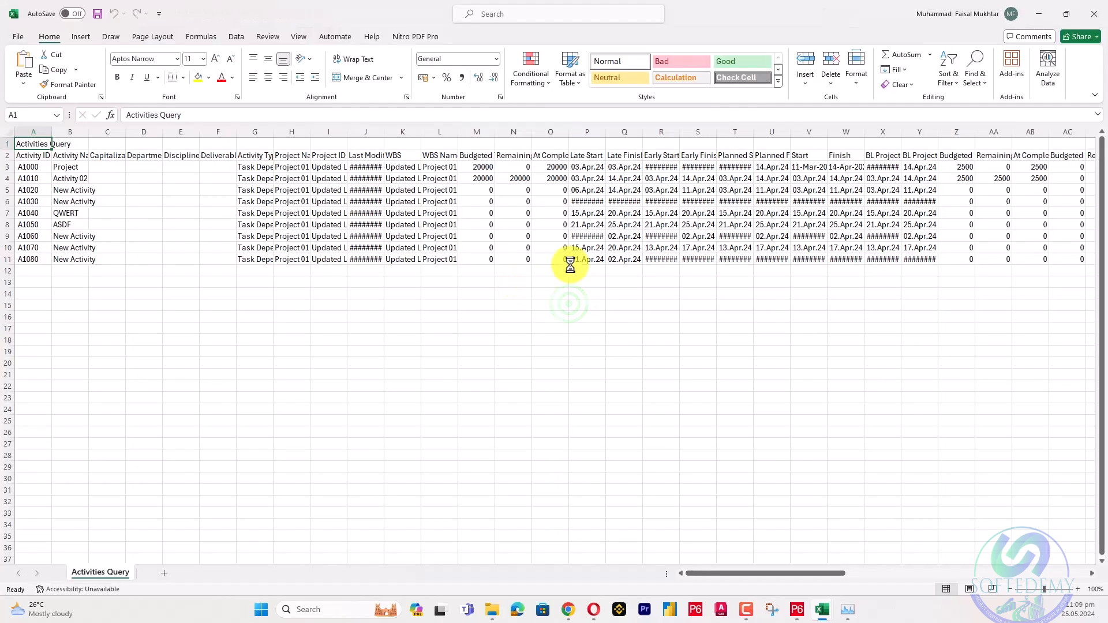
{"action": "left_click", "coordinate": [1092, 17]}
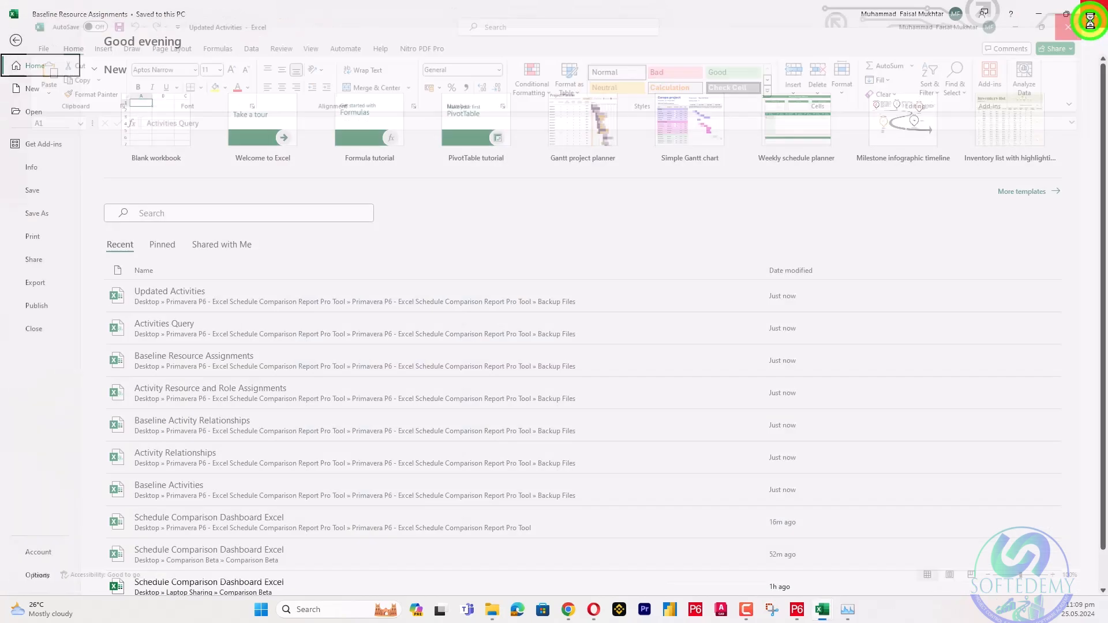
{"action": "left_click", "coordinate": [1092, 17]}
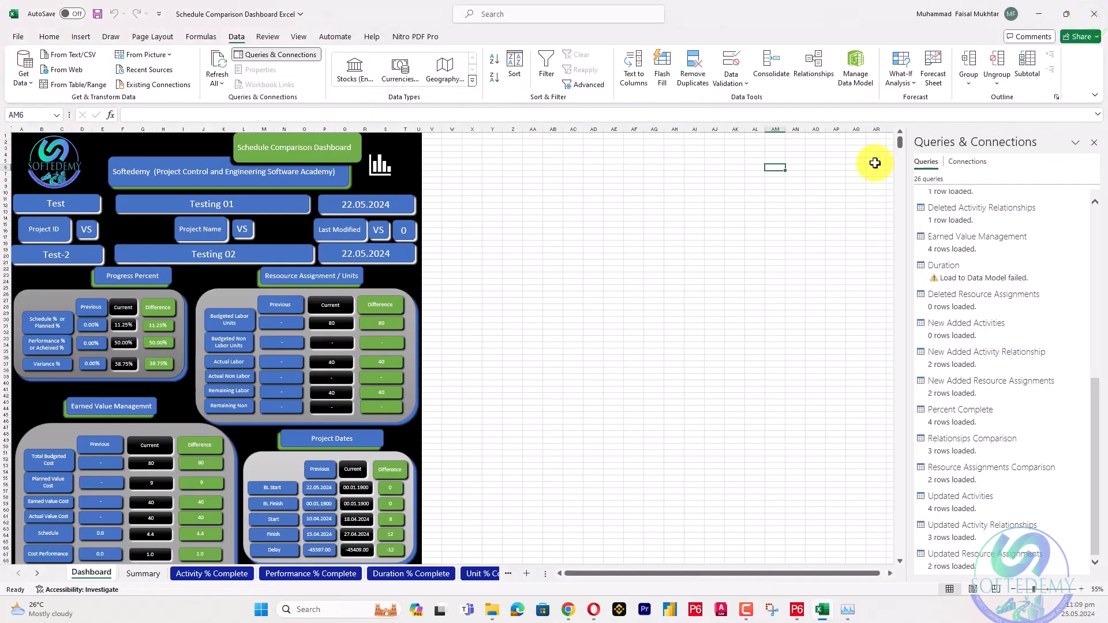
Switch to Primavera P6 and run the Activity Relationships report for the updated project, overwriting the existing file in Backup Files
{"action": "left_click", "coordinate": [799, 609]}
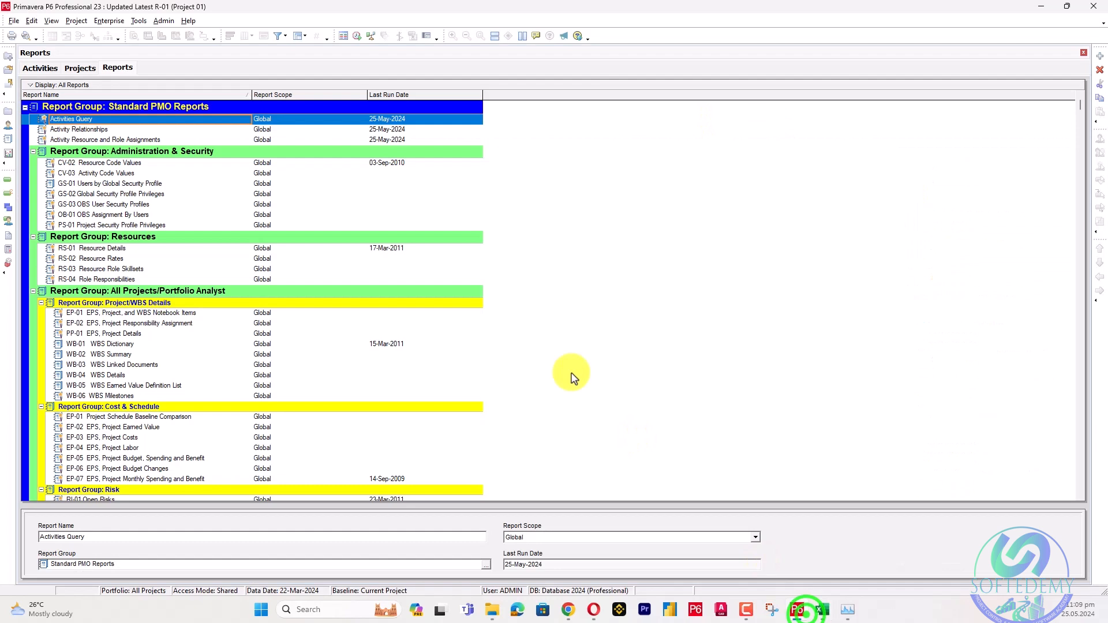
{"action": "right_click", "coordinate": [194, 131]}
{"action": "mouse_move", "coordinate": [216, 144]}
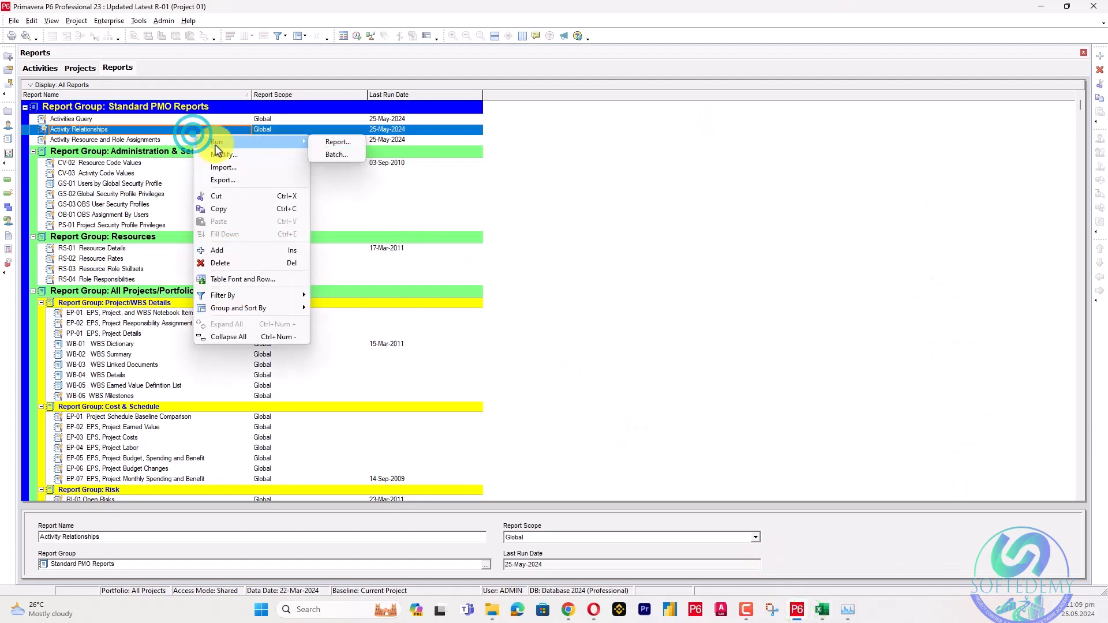
{"action": "left_click", "coordinate": [326, 143]}
{"action": "left_click", "coordinate": [252, 176]}
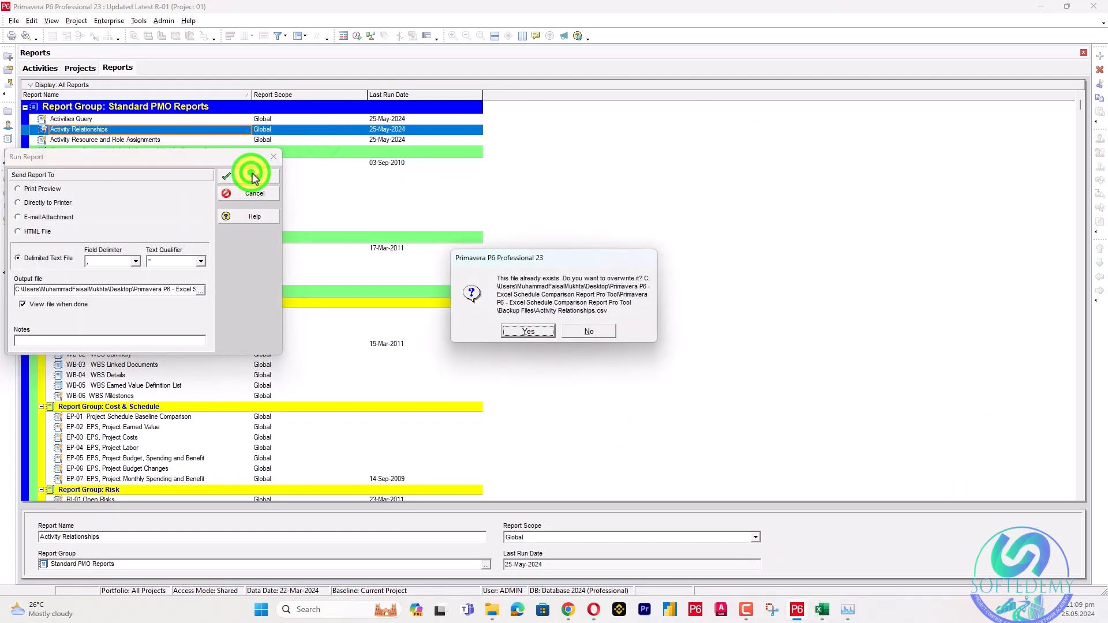
{"action": "left_click", "coordinate": [529, 330]}
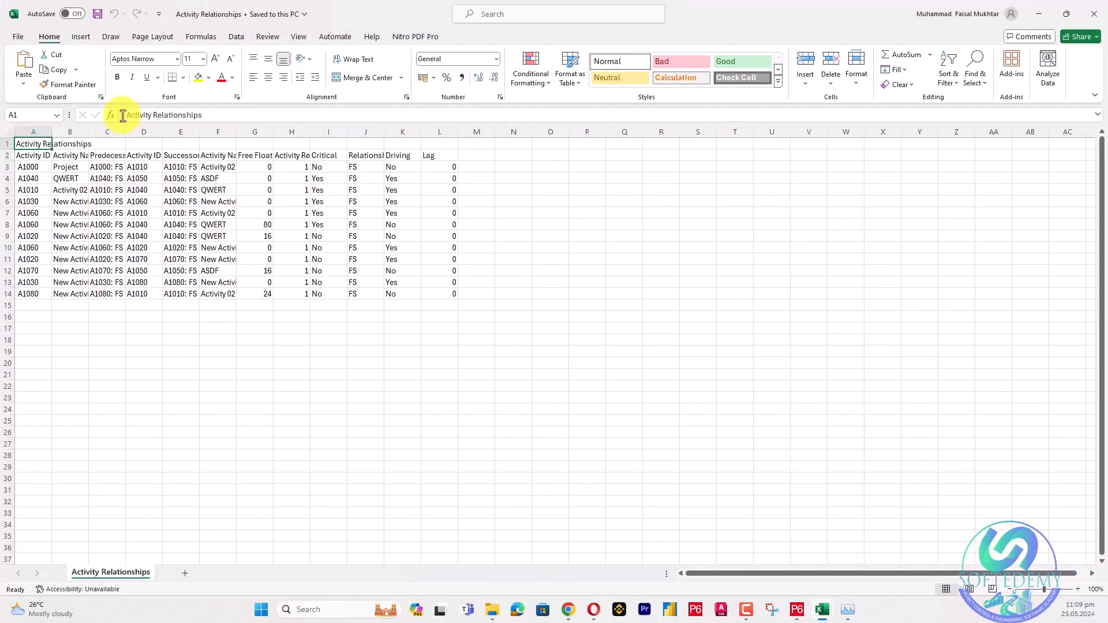
Save the Activity Relationships export as an Excel Workbook over Updated Activity Relationships in Backup Files, and close the workbook
{"action": "left_click", "coordinate": [20, 37]}
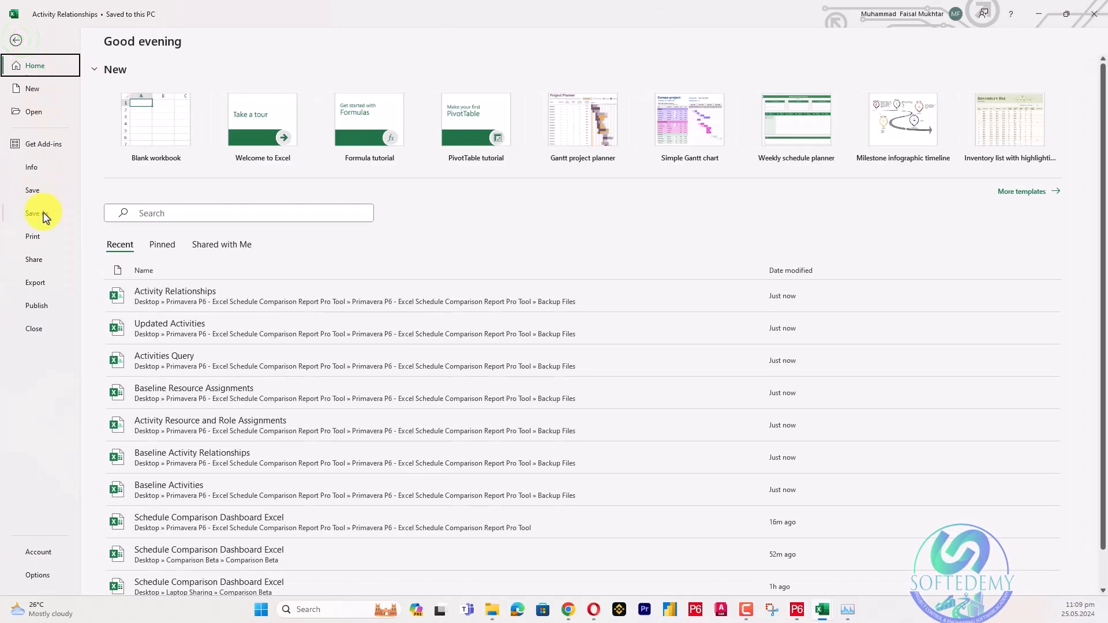
{"action": "left_click", "coordinate": [44, 214]}
{"action": "left_click", "coordinate": [187, 172]}
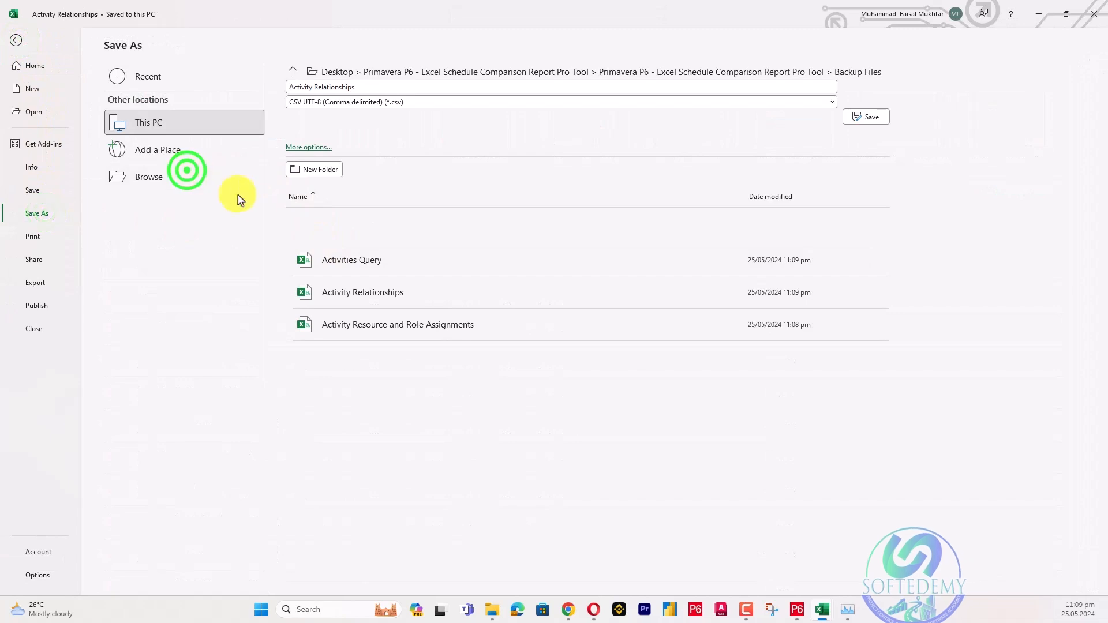
{"action": "left_click", "coordinate": [292, 246]}
{"action": "left_click", "coordinate": [213, 259]}
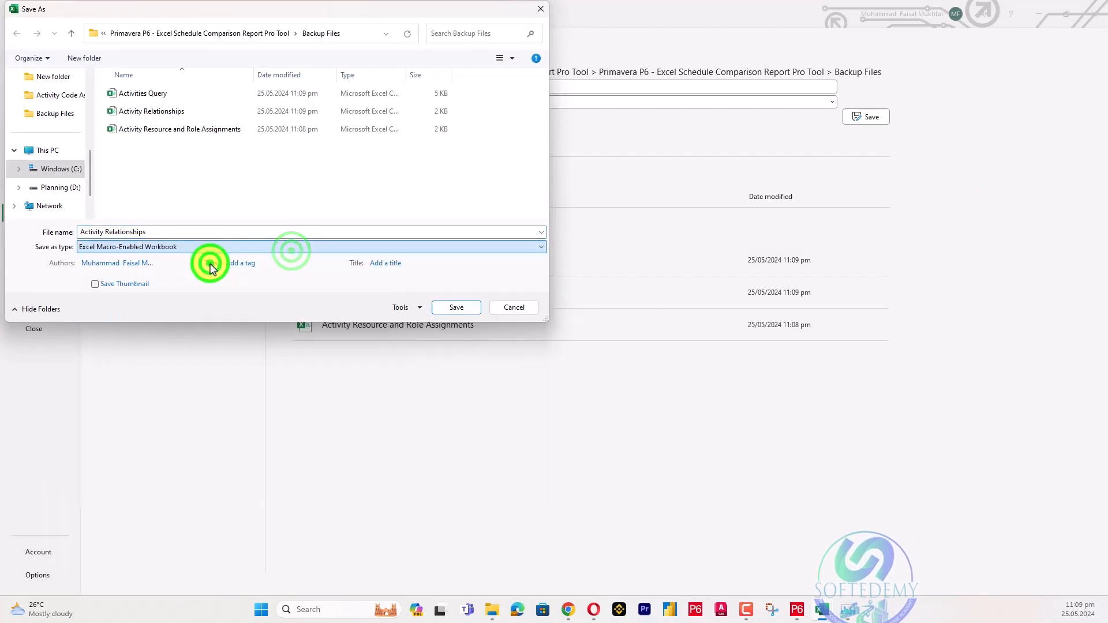
{"action": "left_click", "coordinate": [211, 247]}
{"action": "left_click", "coordinate": [188, 255]}
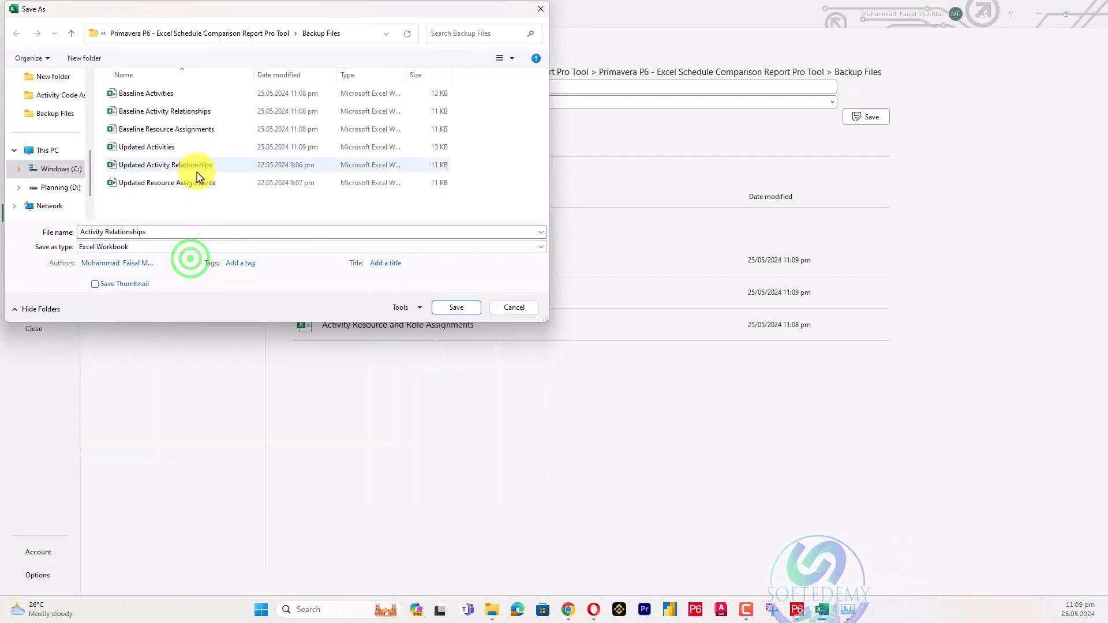
{"action": "left_click", "coordinate": [196, 168]}
{"action": "left_click", "coordinate": [465, 309]}
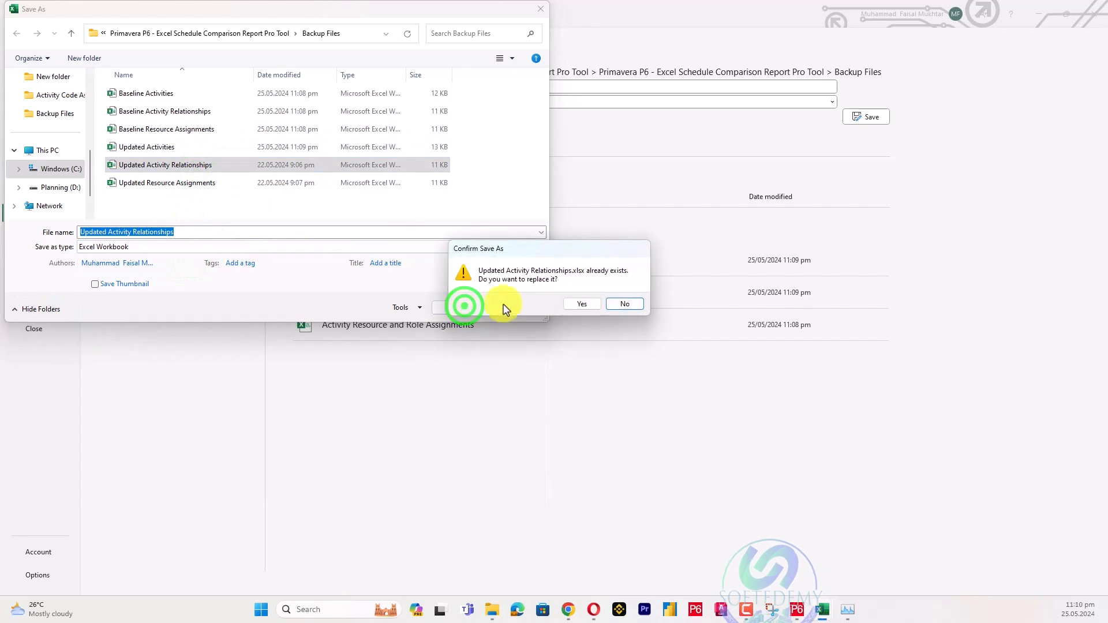
{"action": "left_click", "coordinate": [586, 304]}
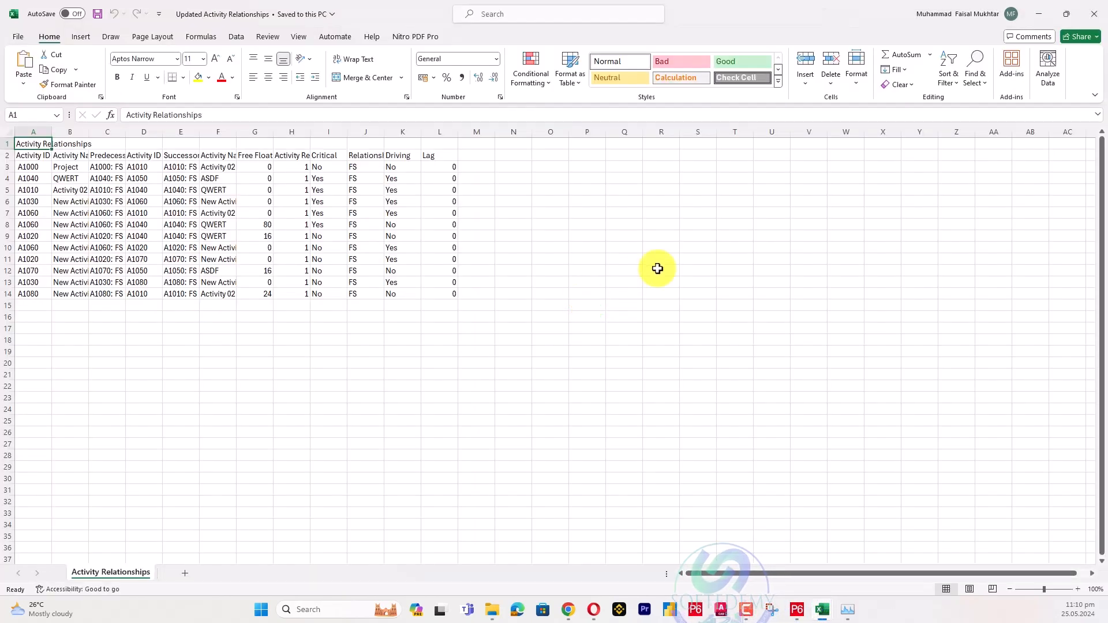
{"action": "left_click", "coordinate": [1095, 13]}
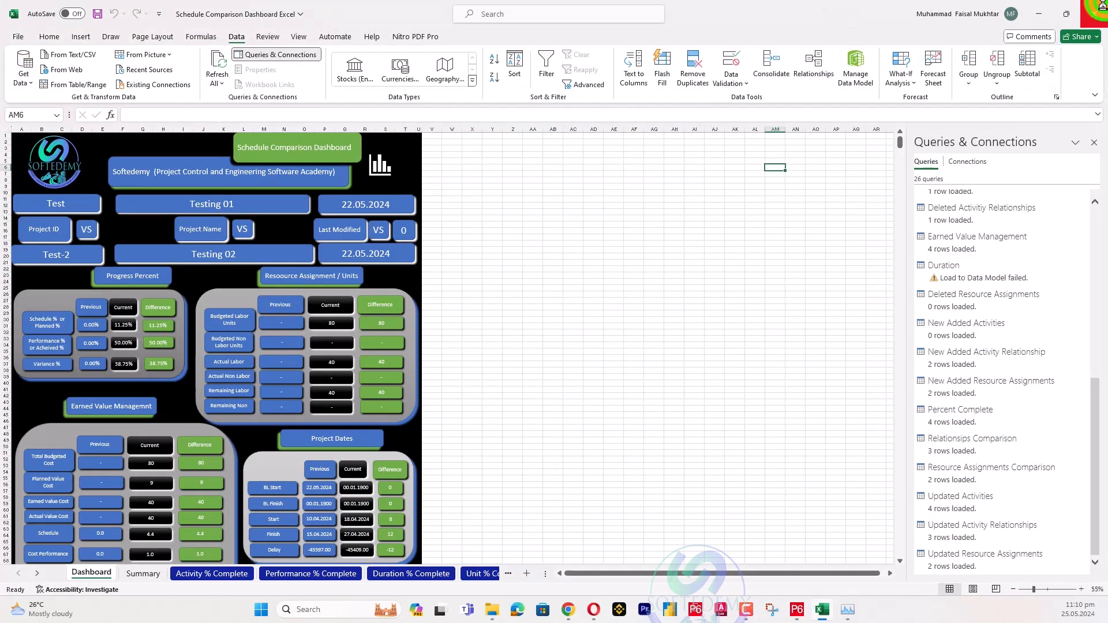
Switch to Primavera P6 and run the Activity Resource and Role Assignments report for the updated project, overwriting the existing delimited text file in Backup Files
{"action": "left_click", "coordinate": [796, 609]}
{"action": "right_click", "coordinate": [153, 140]}
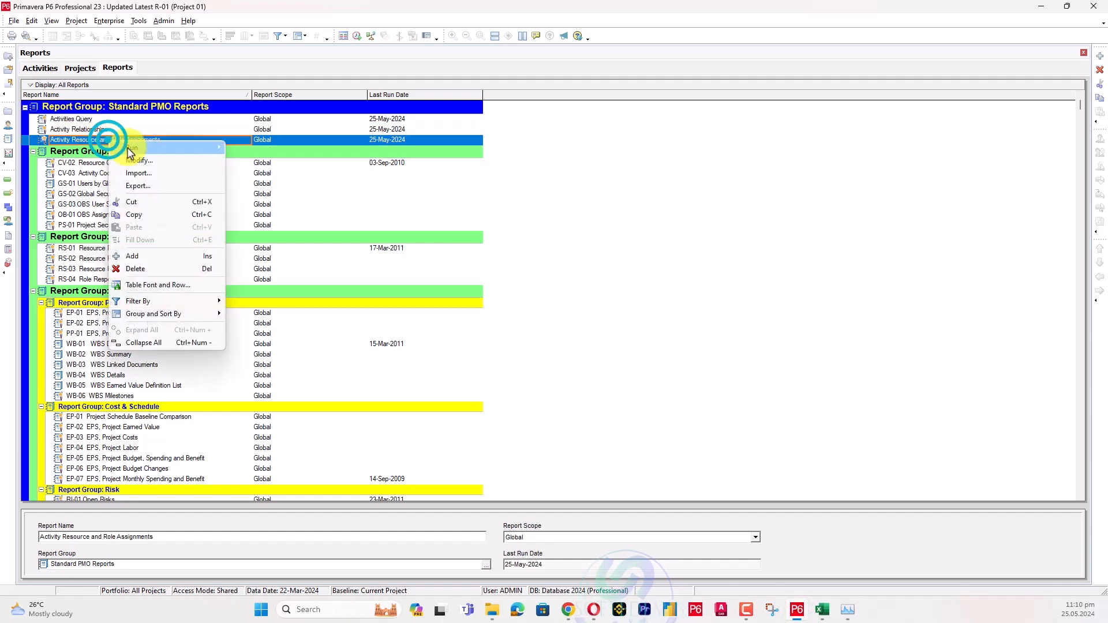
{"action": "mouse_move", "coordinate": [222, 144]}
{"action": "left_click", "coordinate": [255, 149]}
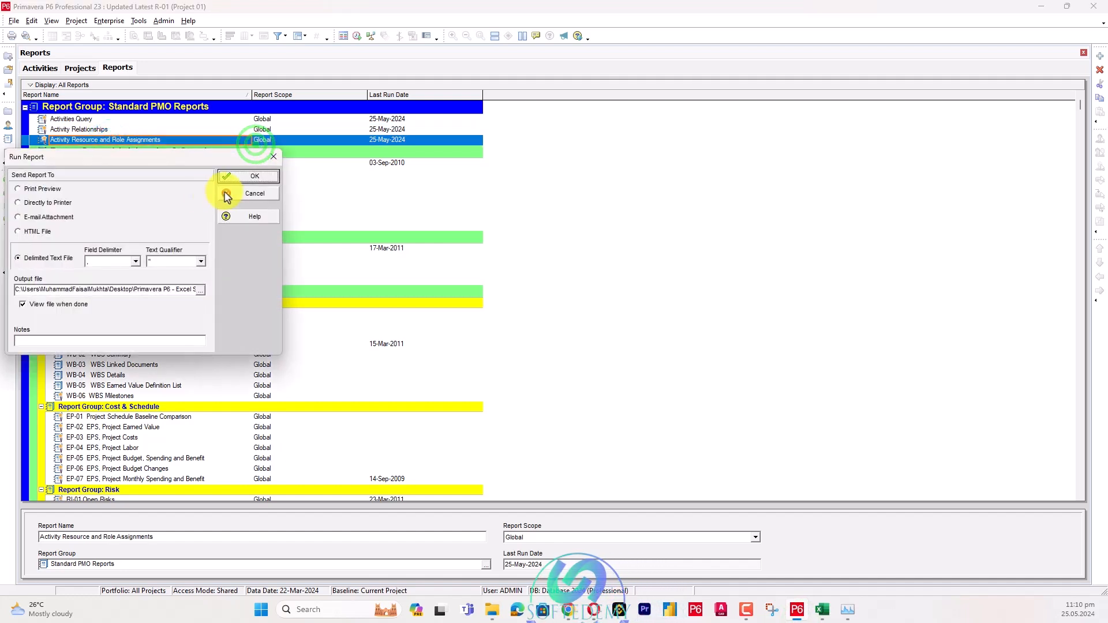
{"action": "left_click", "coordinate": [248, 177]}
{"action": "left_click", "coordinate": [528, 334]}
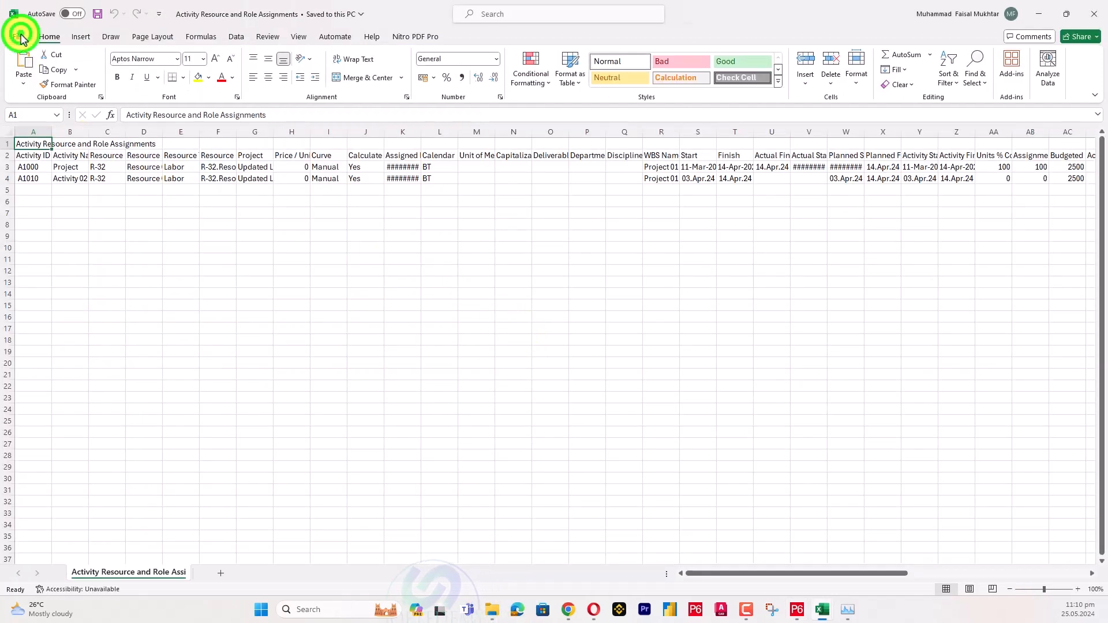
Save the Activity Resource and Role Assignments export as an Excel Workbook over Updated Resource Assignments in Backup Files, and close the workbook
{"action": "left_click", "coordinate": [21, 38]}
{"action": "left_click", "coordinate": [43, 212]}
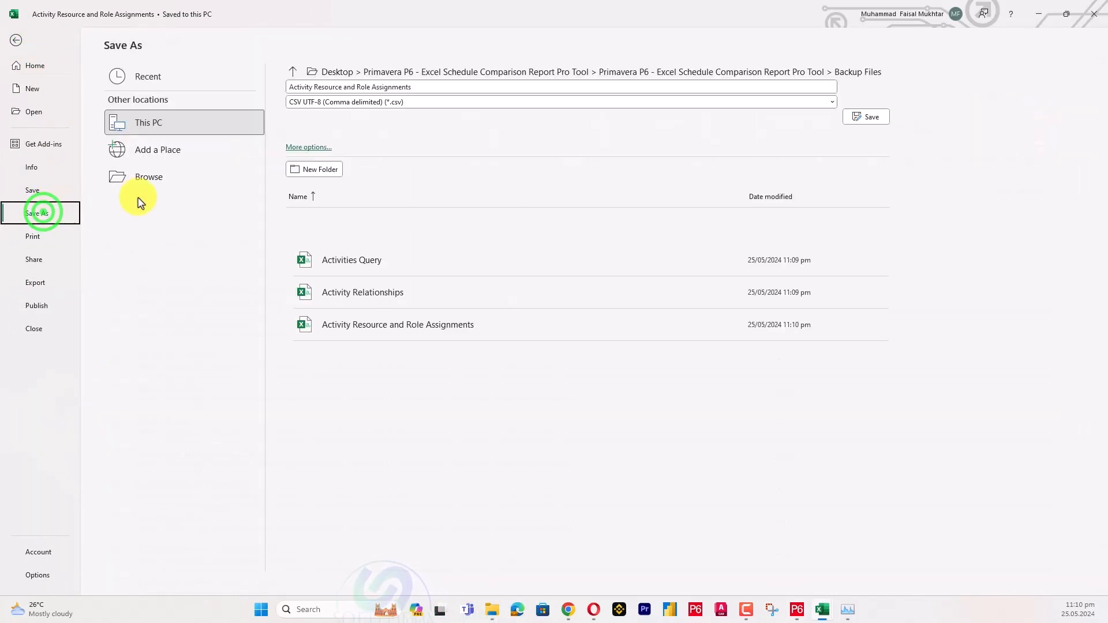
{"action": "left_click", "coordinate": [163, 185]}
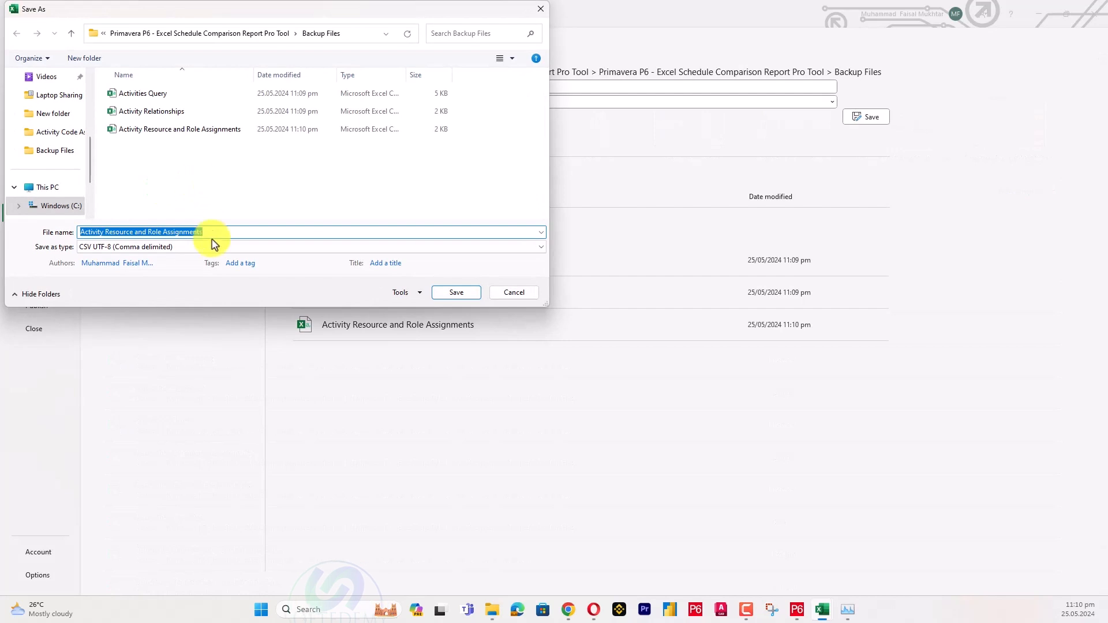
{"action": "left_click", "coordinate": [213, 247]}
{"action": "left_click", "coordinate": [171, 260]}
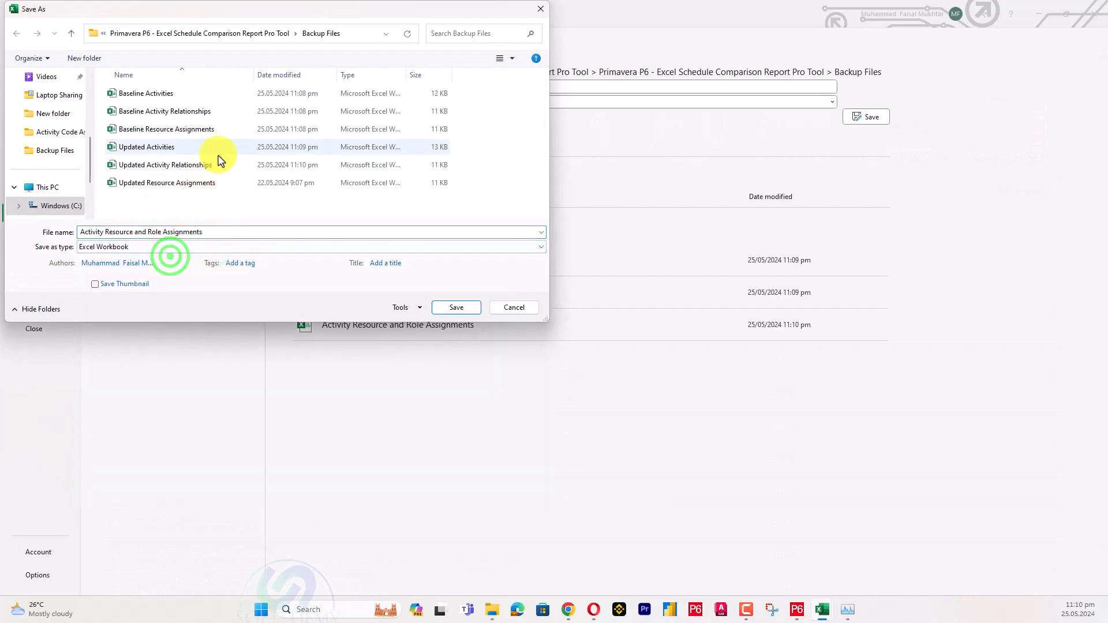
{"action": "left_click", "coordinate": [199, 183]}
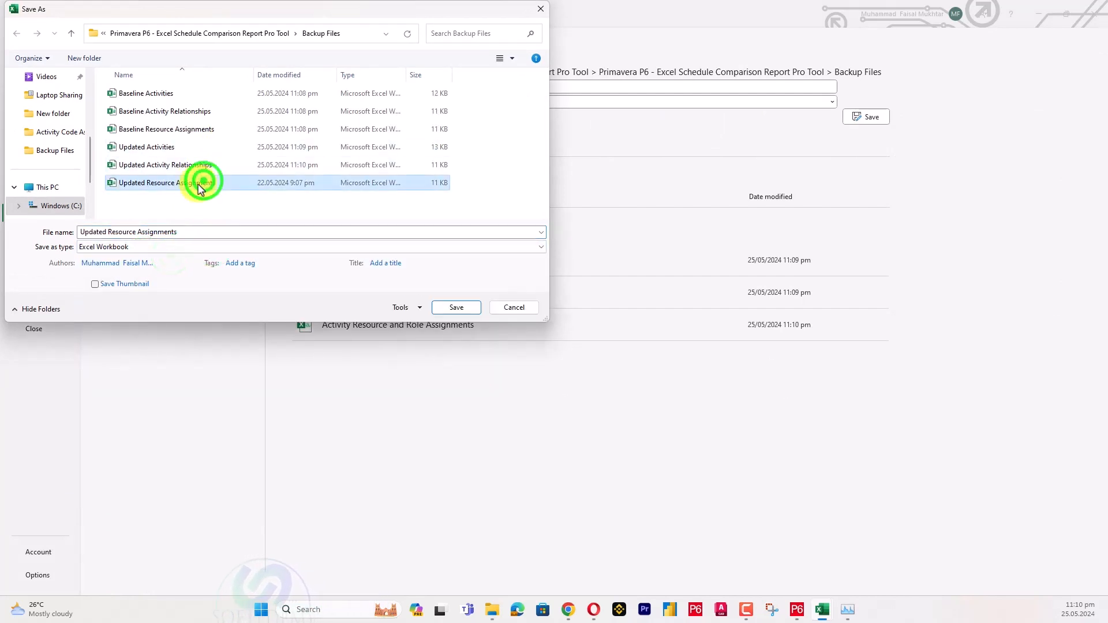
{"action": "left_click", "coordinate": [469, 307]}
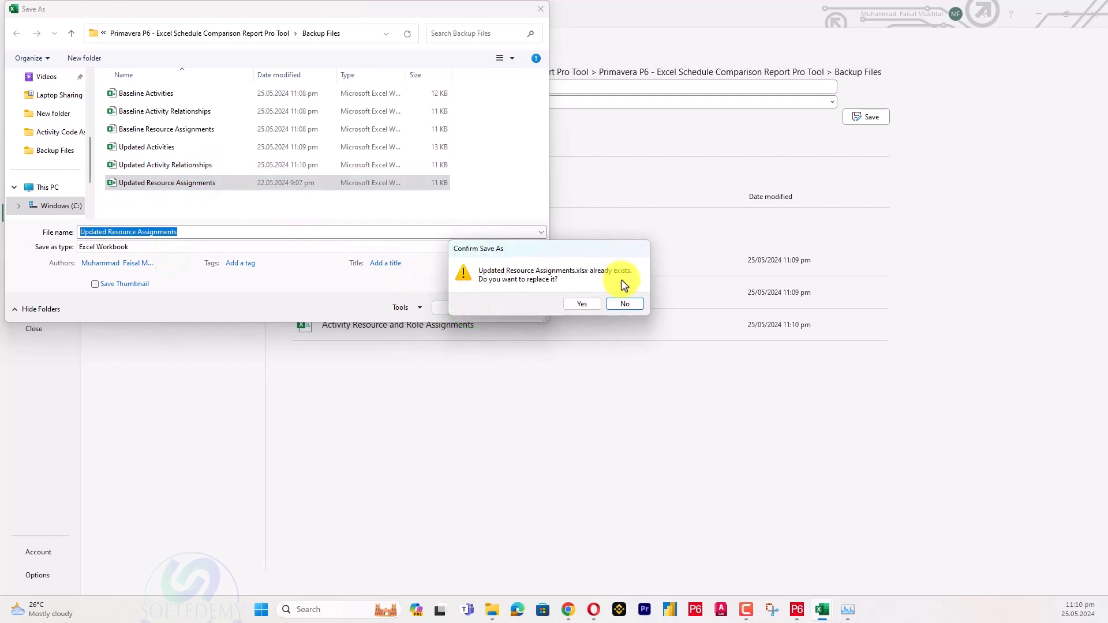
{"action": "left_click", "coordinate": [582, 304]}
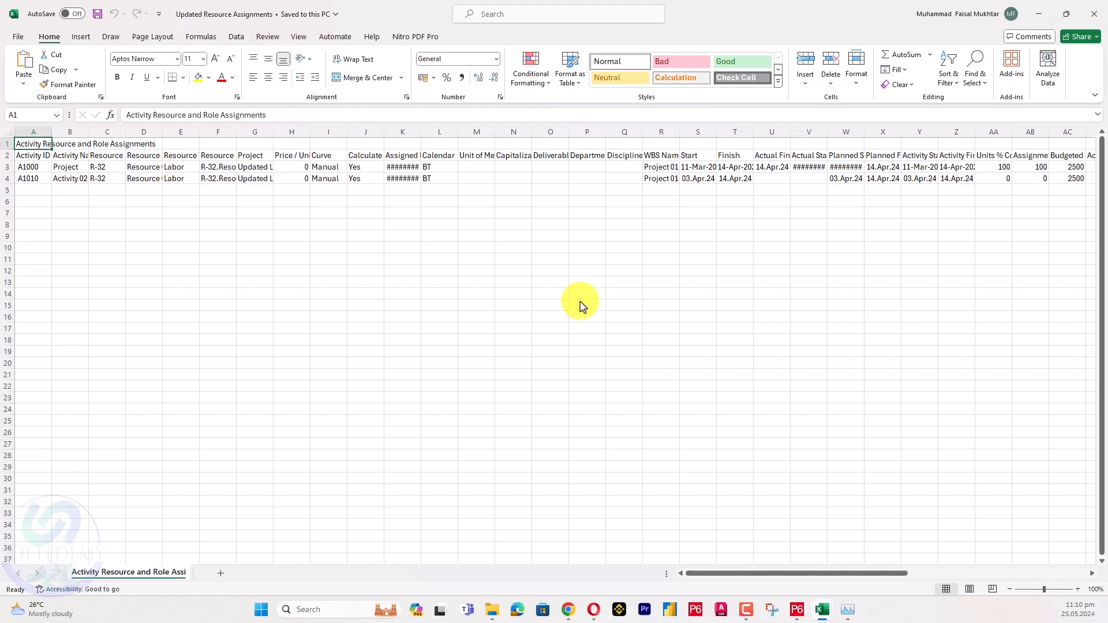
{"action": "left_click", "coordinate": [1097, 10]}
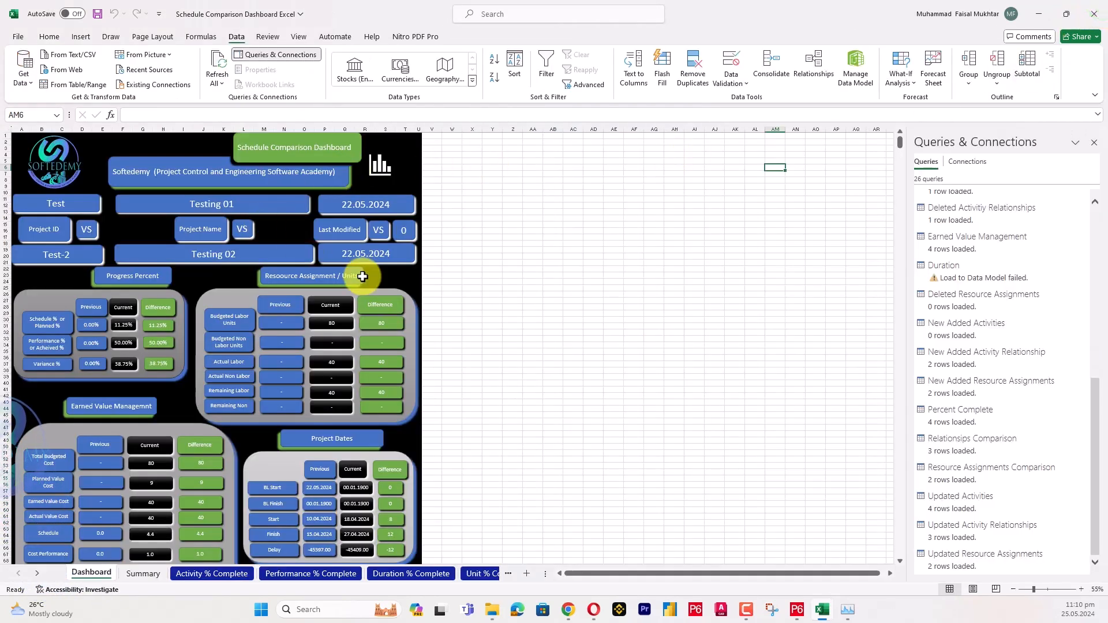
Review the Dashboard sheet's progress, resource, earned value and project date comparisons between the previous and current schedules
{"action": "scroll", "coordinate": [401, 316], "scroll_direction": "down", "scroll_amount": 1}
{"action": "scroll", "coordinate": [395, 321], "scroll_direction": "down", "scroll_amount": 3}
{"action": "scroll", "coordinate": [230, 342], "scroll_direction": "up", "scroll_amount": 2}
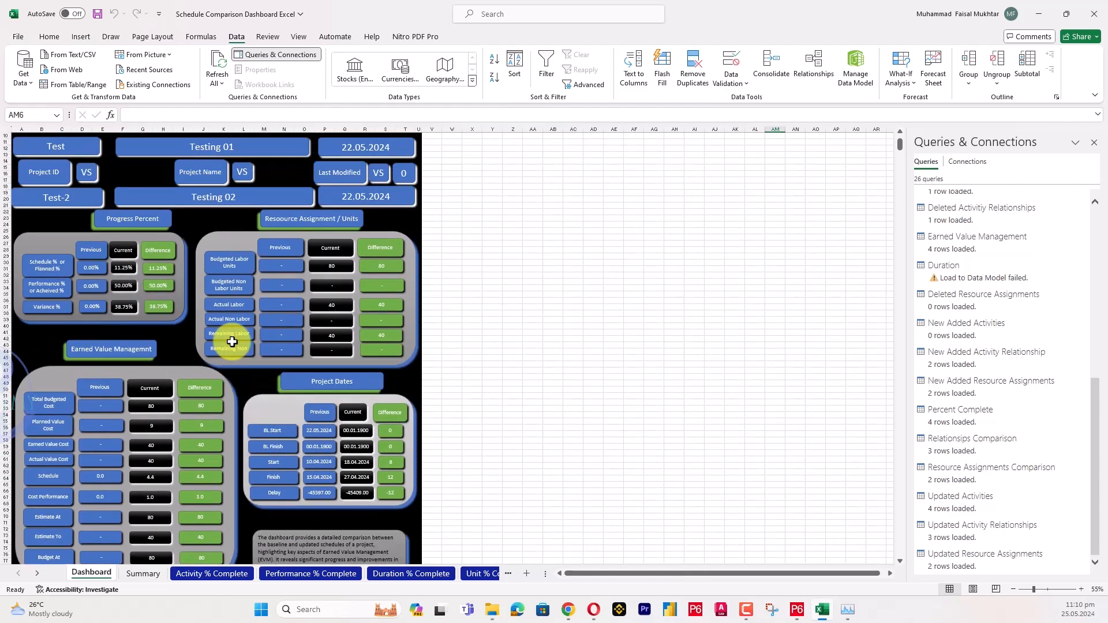
{"action": "scroll", "coordinate": [252, 341], "scroll_direction": "up", "scroll_amount": 1}
{"action": "scroll", "coordinate": [252, 335], "scroll_direction": "down", "scroll_amount": 1}
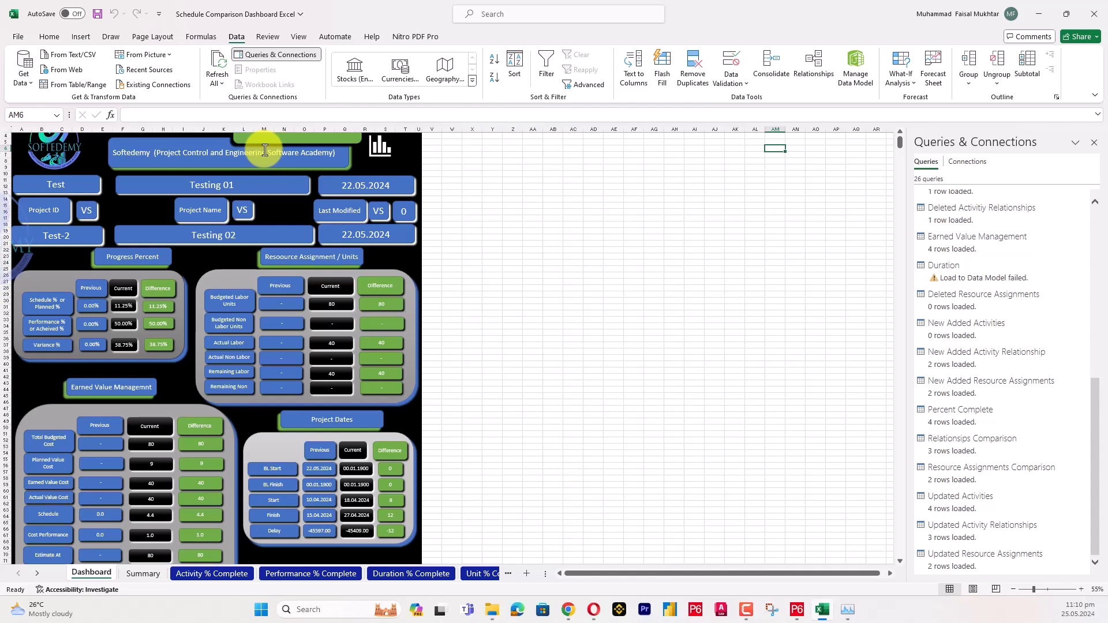
{"action": "scroll", "coordinate": [371, 190], "scroll_direction": "down", "scroll_amount": 5}
{"action": "scroll", "coordinate": [366, 247], "scroll_direction": "up", "scroll_amount": 6}
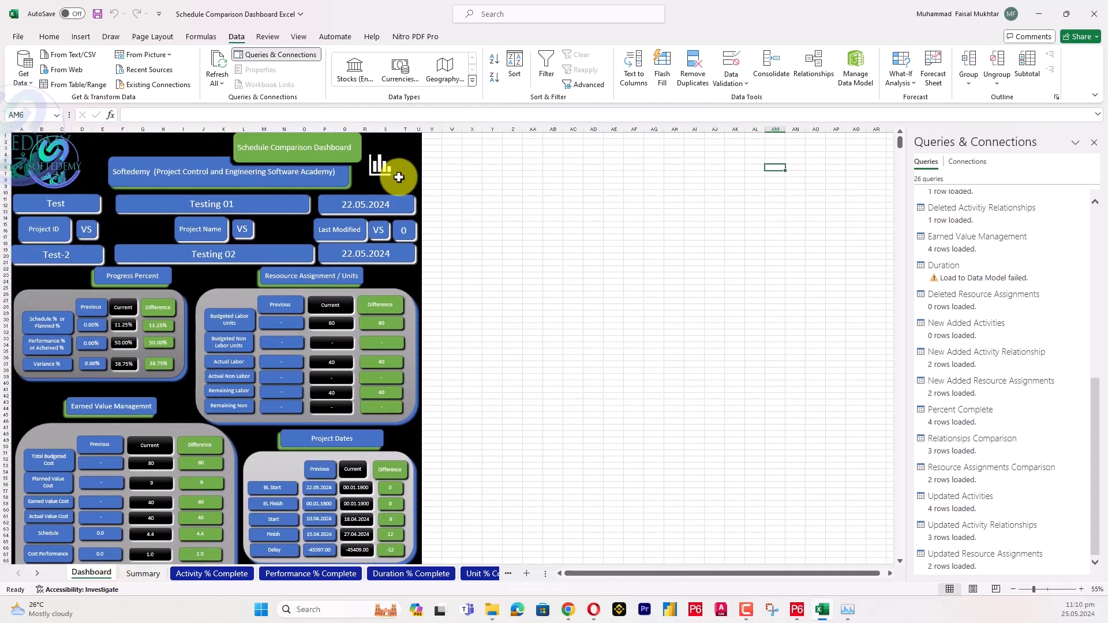
Open the Schedule Comparison Summary from the dashboard and examine its change categories, from progress and relationships to units and activity details
{"action": "left_click", "coordinate": [386, 171]}
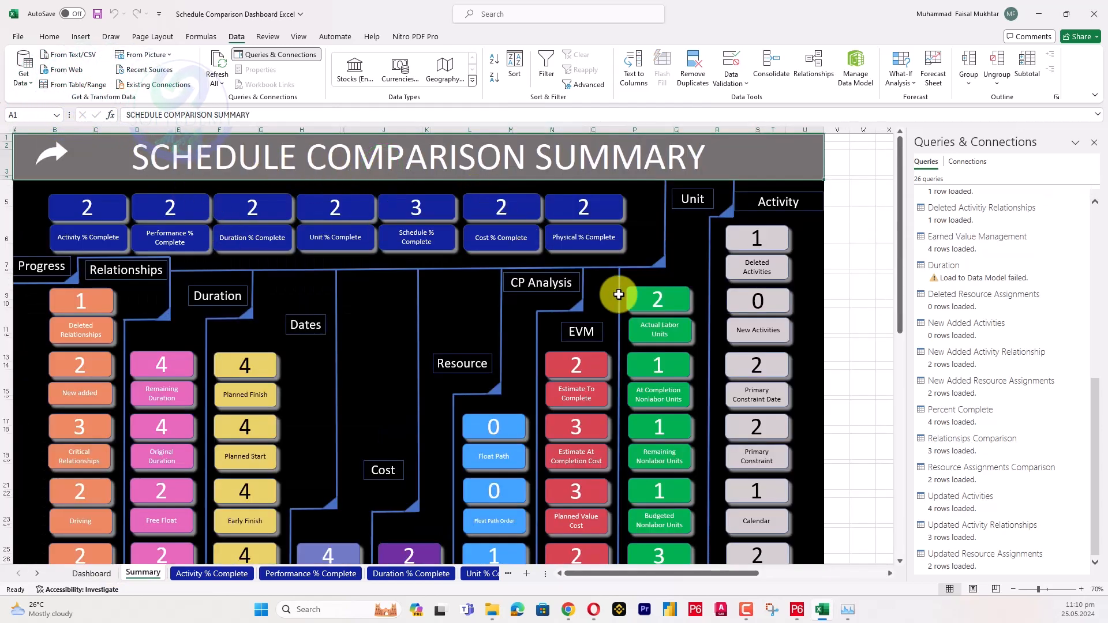
{"action": "scroll", "coordinate": [642, 323], "scroll_direction": "down", "scroll_amount": 1}
{"action": "scroll", "coordinate": [640, 317], "scroll_direction": "down", "scroll_amount": 1, "text": "ctrl"}
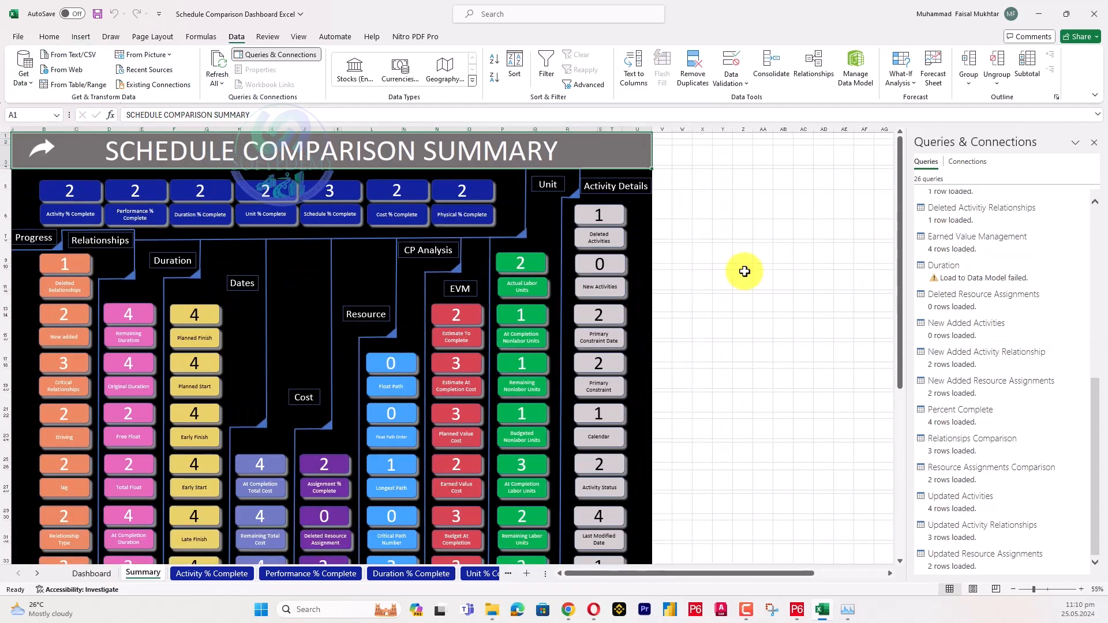
{"action": "scroll", "coordinate": [670, 291], "scroll_direction": "down", "scroll_amount": 1}
{"action": "scroll", "coordinate": [670, 290], "scroll_direction": "down", "scroll_amount": 1}
{"action": "scroll", "coordinate": [670, 290], "scroll_direction": "up", "scroll_amount": 2}
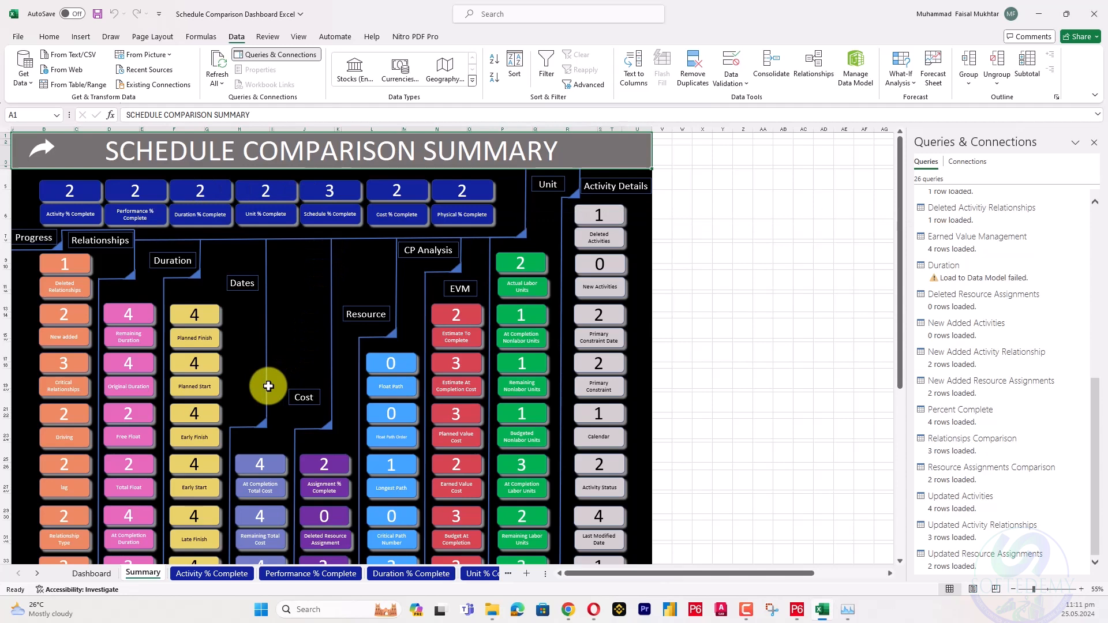
{"action": "scroll", "coordinate": [271, 385], "scroll_direction": "down", "scroll_amount": 1}
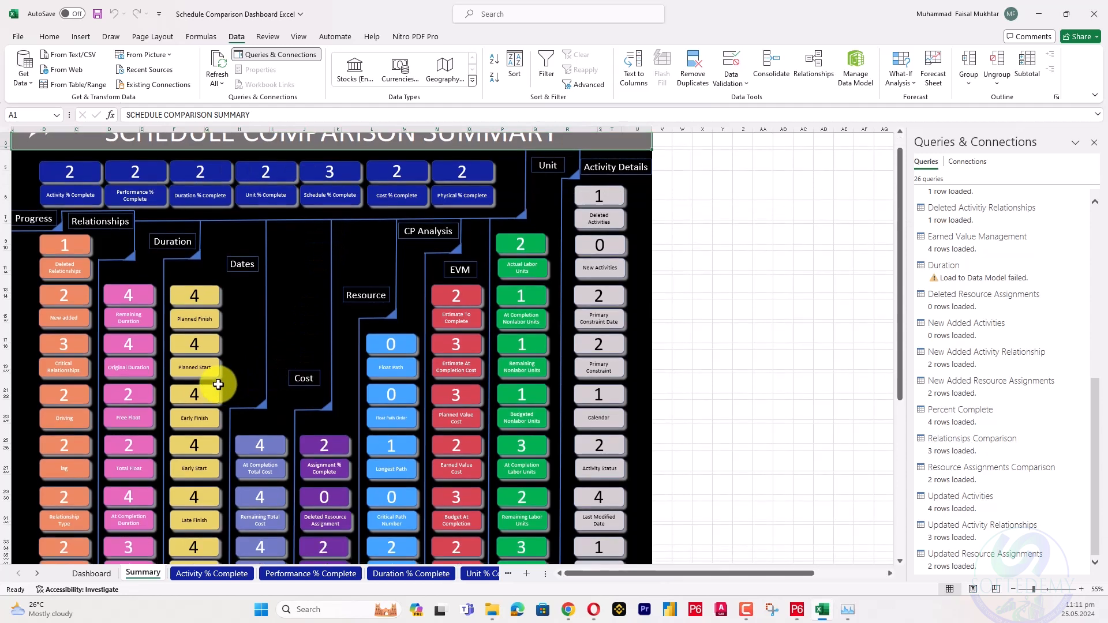
{"action": "scroll", "coordinate": [83, 243], "scroll_direction": "down", "scroll_amount": 1}
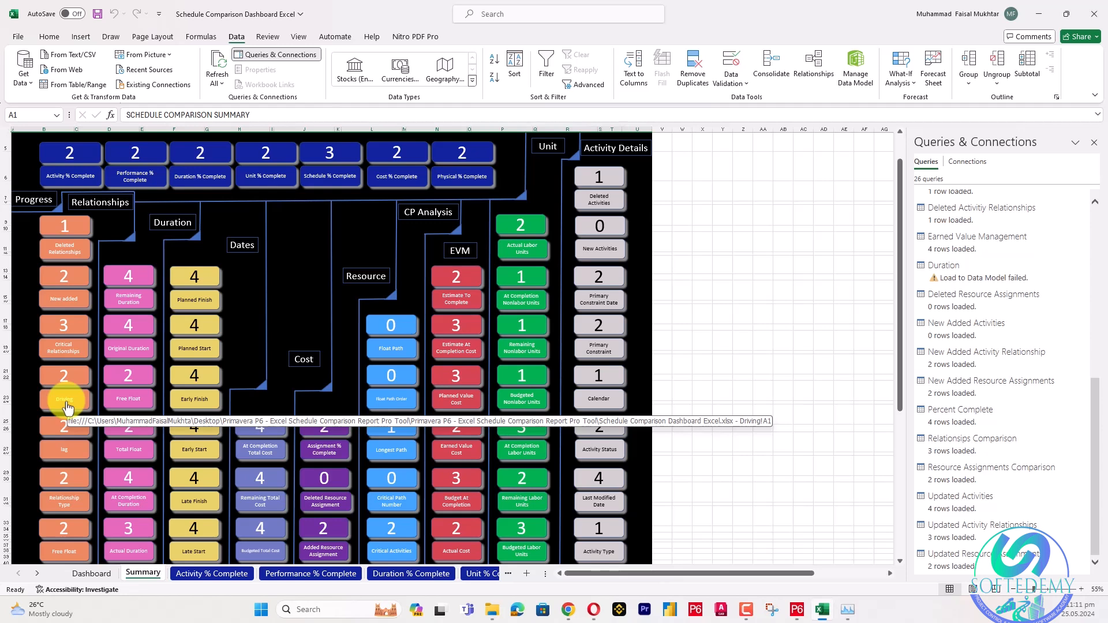
{"action": "scroll", "coordinate": [68, 407], "scroll_direction": "down", "scroll_amount": 1}
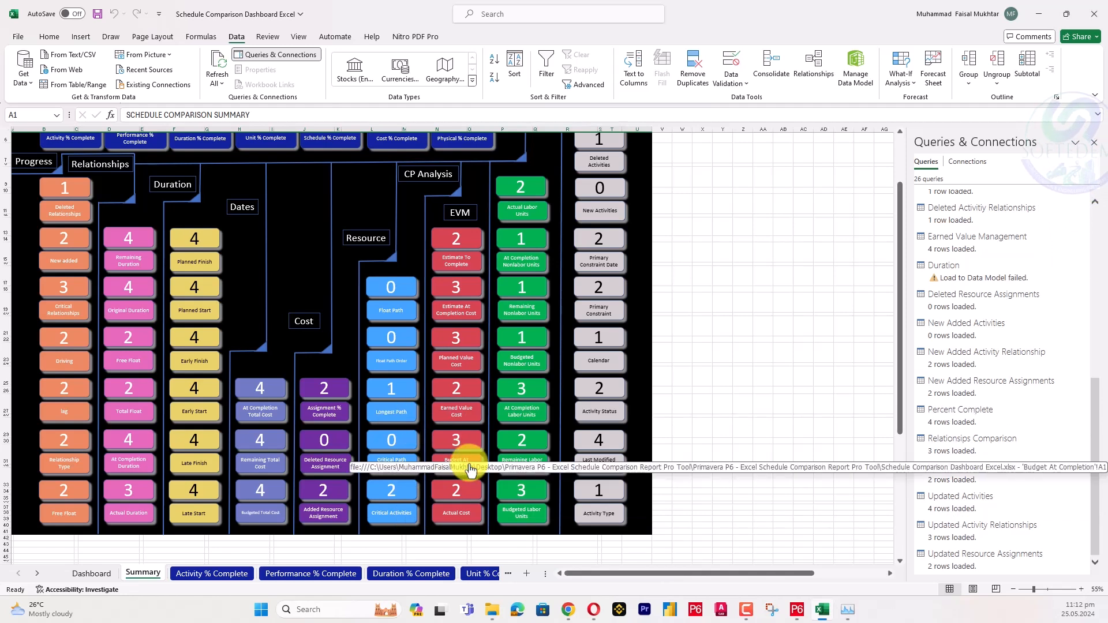
{"action": "scroll", "coordinate": [559, 247], "scroll_direction": "up", "scroll_amount": 2}
{"action": "scroll", "coordinate": [527, 247], "scroll_direction": "down", "scroll_amount": 1}
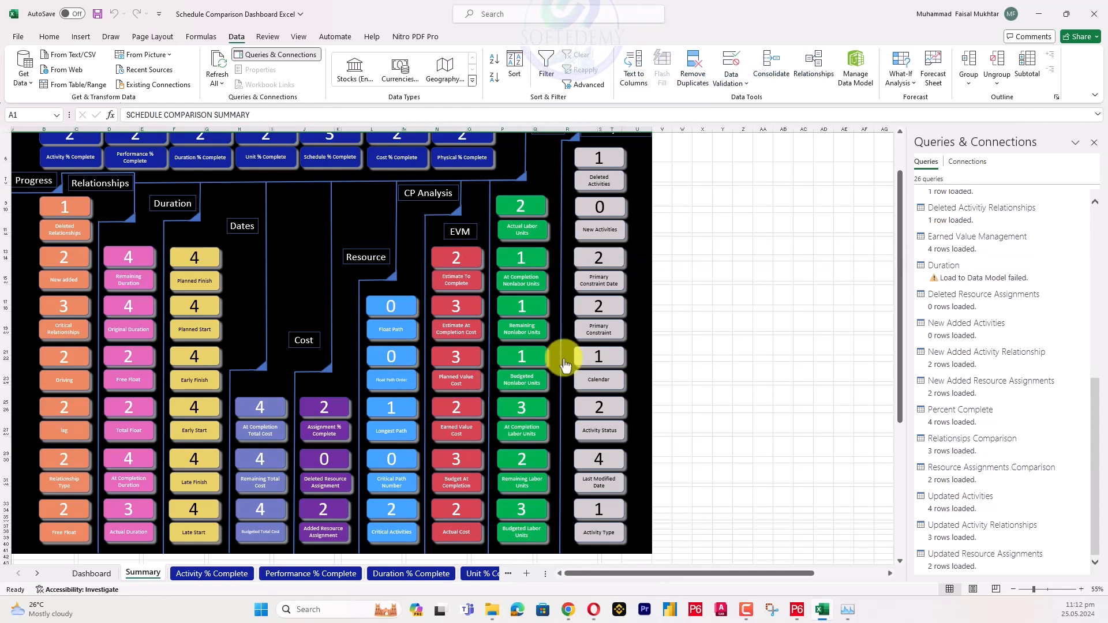
{"action": "scroll", "coordinate": [496, 439], "scroll_direction": "up", "scroll_amount": 1}
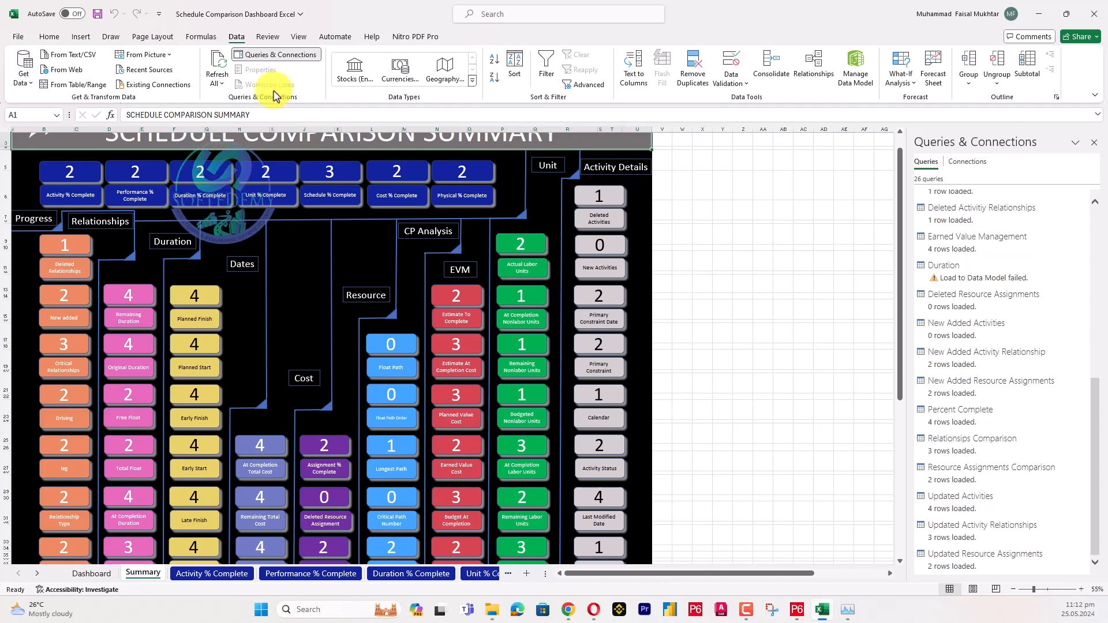
Open the Duration % Complete details from the summary and inspect the changed activities and the fields of their PivotTable
{"action": "left_click", "coordinate": [177, 208]}
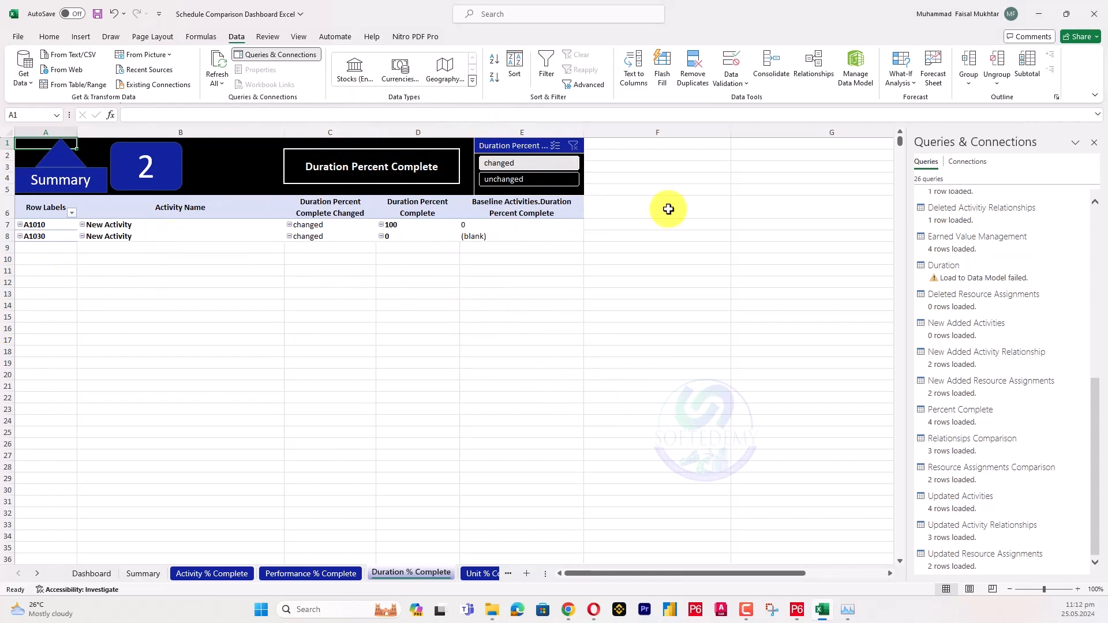
{"action": "left_click", "coordinate": [524, 338]}
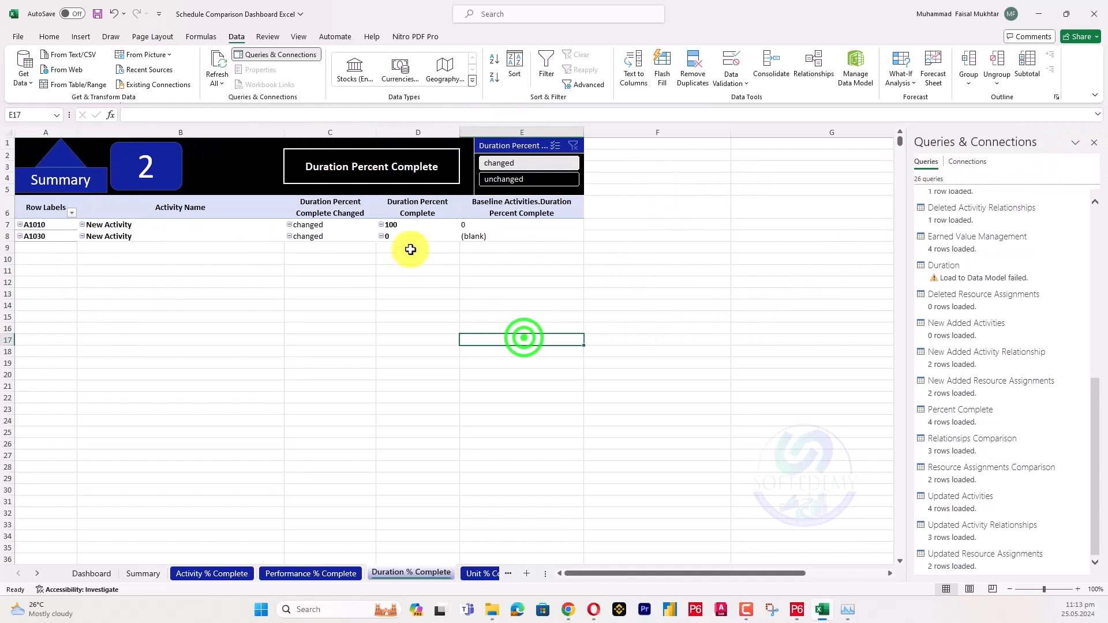
{"action": "left_click", "coordinate": [422, 228]}
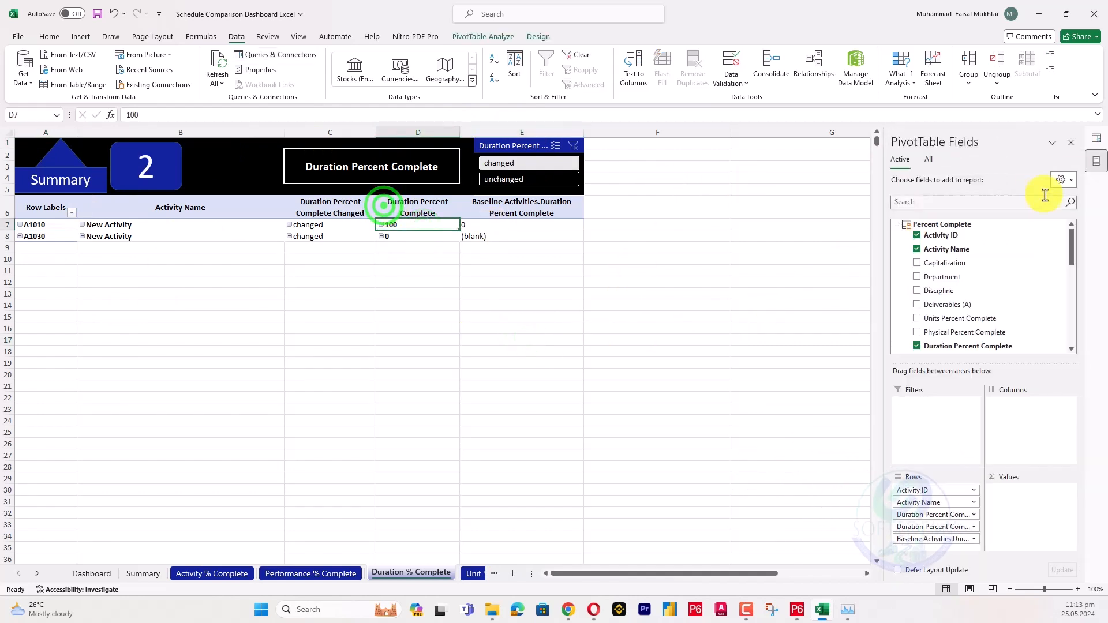
{"action": "left_click", "coordinate": [1098, 144]}
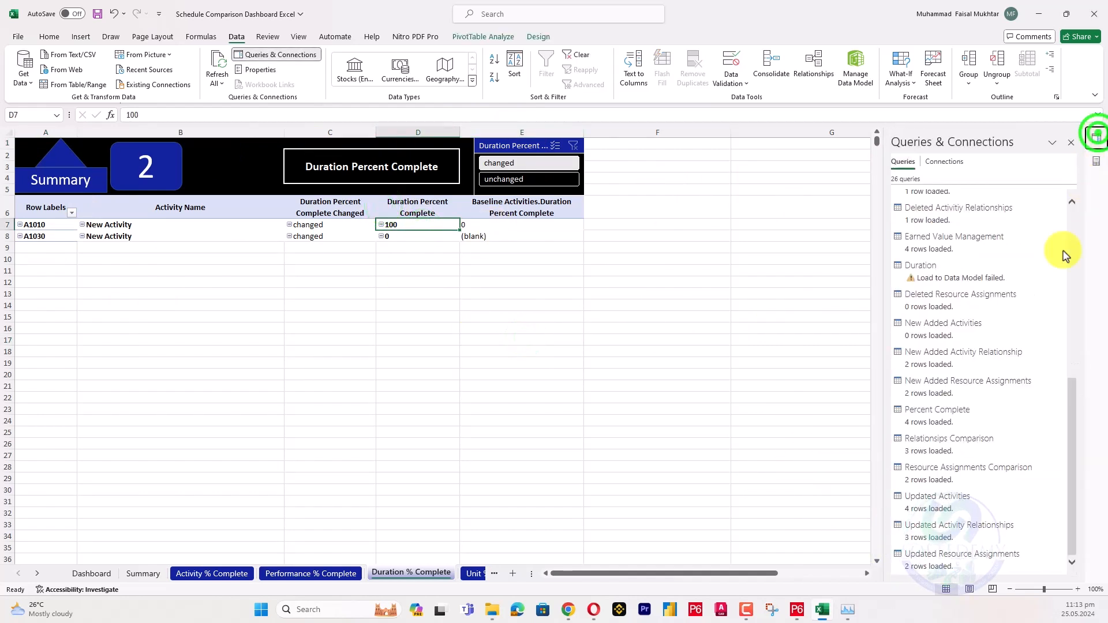
{"action": "left_click", "coordinate": [1093, 162]}
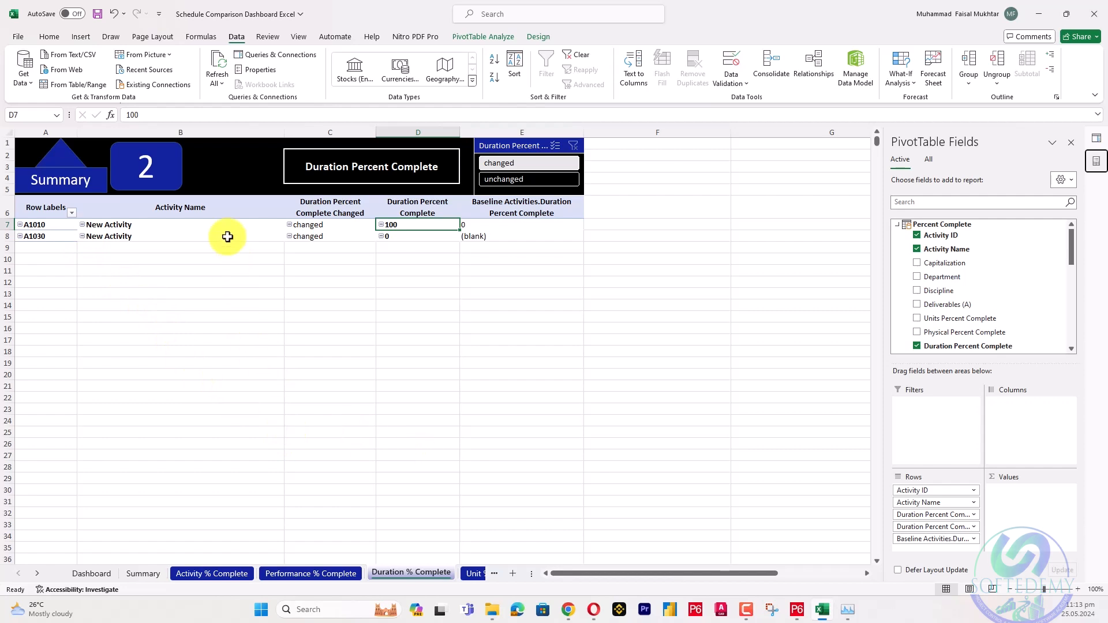
Return to the summary and open the details of the newly added relationships
{"action": "left_click", "coordinate": [62, 185]}
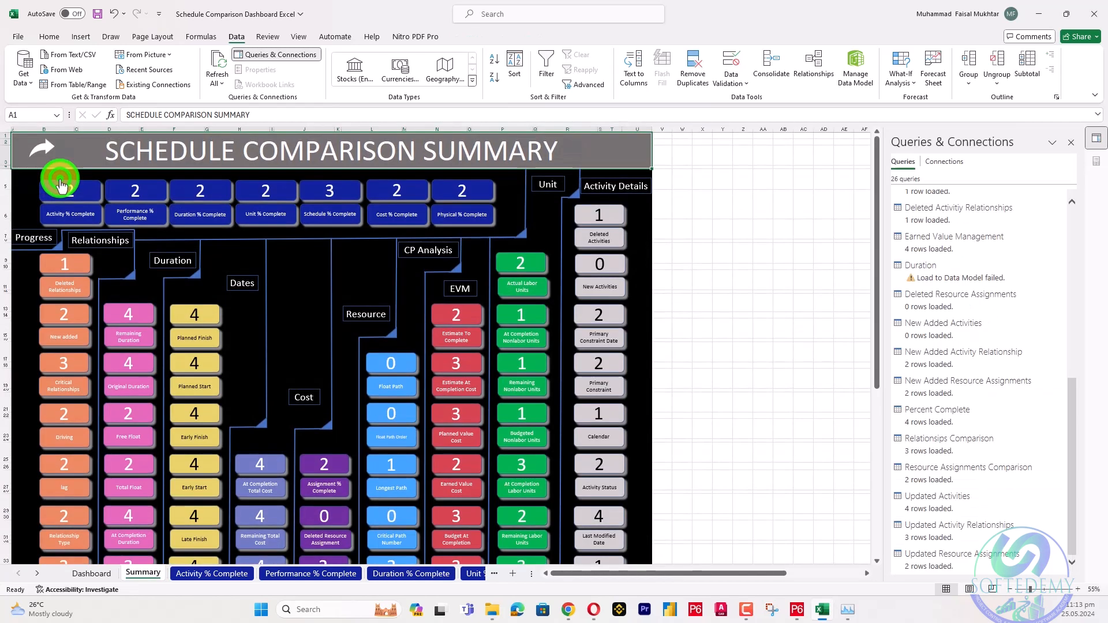
{"action": "left_click", "coordinate": [66, 318]}
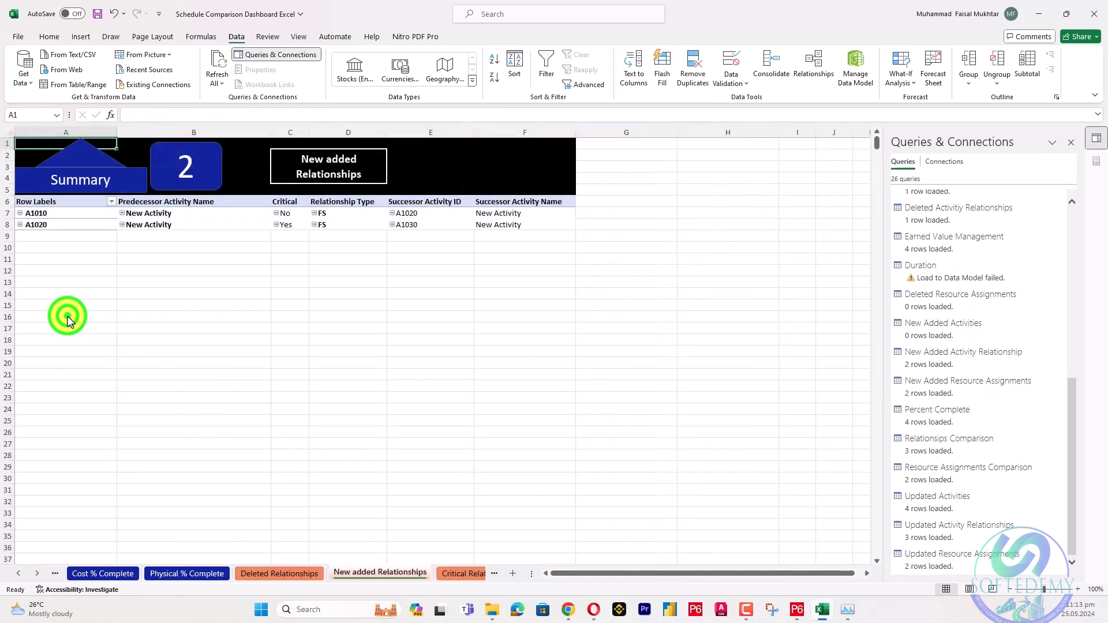
Return to the summary, inspect the Original Duration details and go back to the summary
{"action": "left_click", "coordinate": [96, 186]}
{"action": "left_click", "coordinate": [137, 381]}
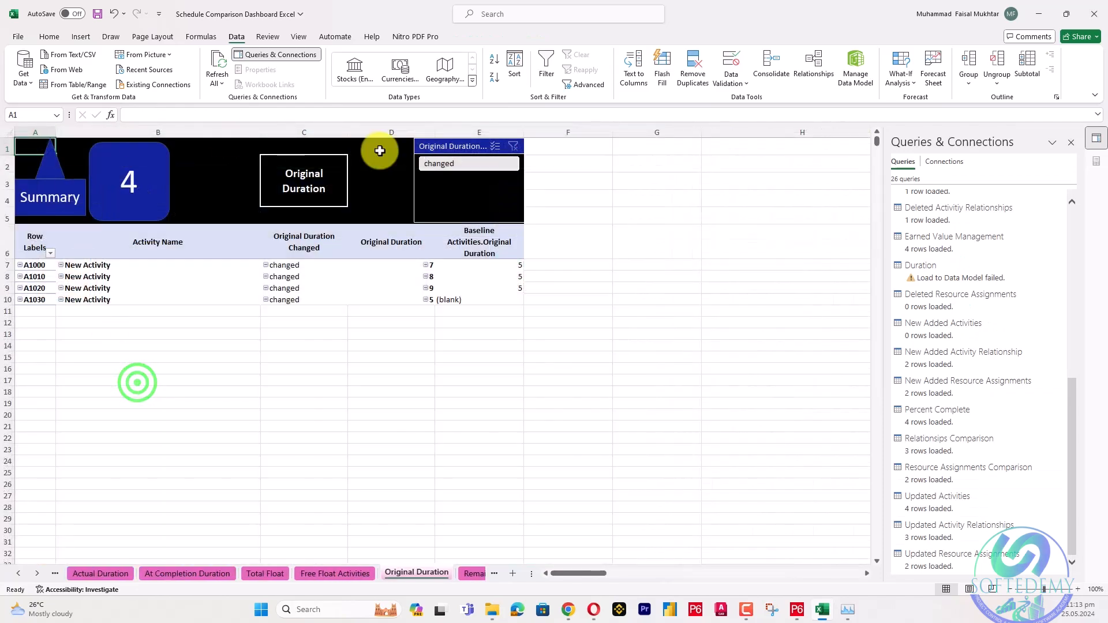
{"action": "left_click", "coordinate": [61, 195]}
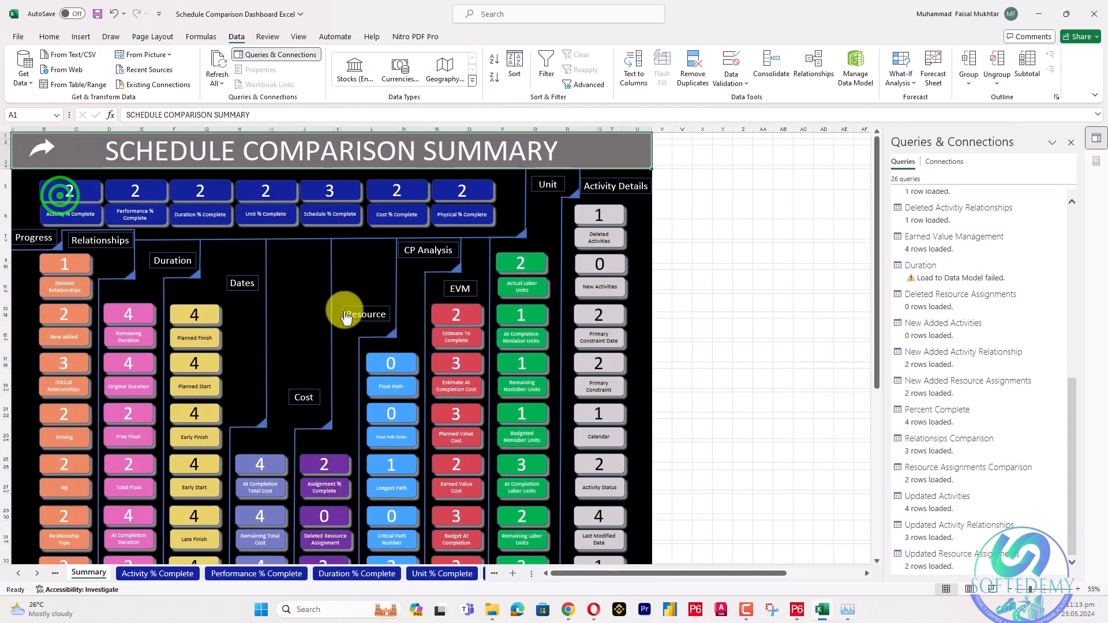
Open the Longest Path details, filter them to changed activities and return to the summary
{"action": "left_click", "coordinate": [401, 402]}
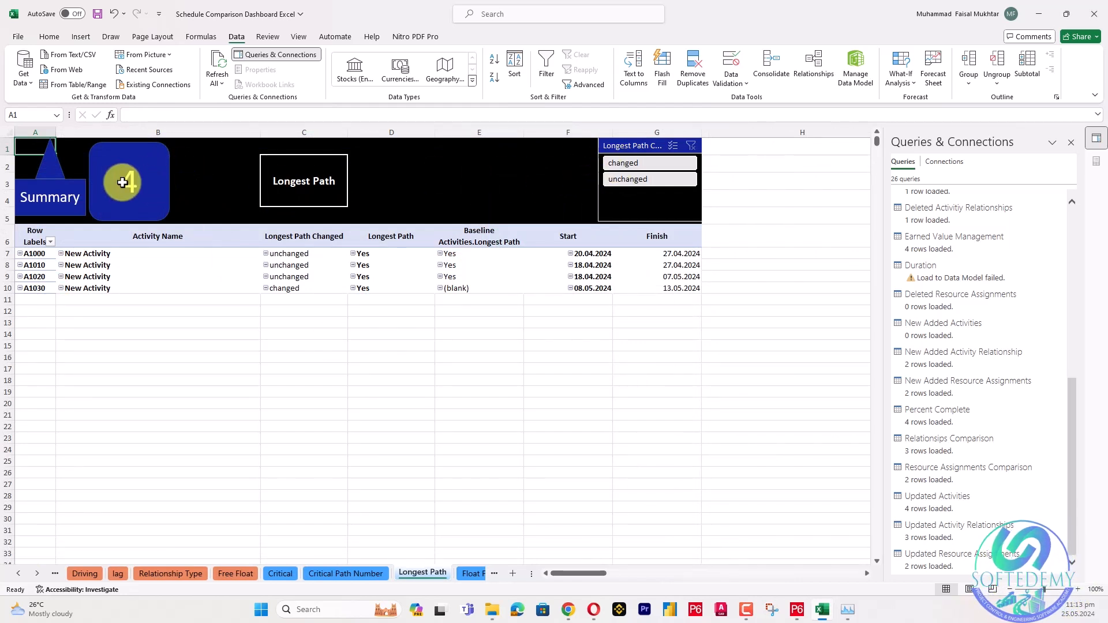
{"action": "left_click", "coordinate": [620, 163]}
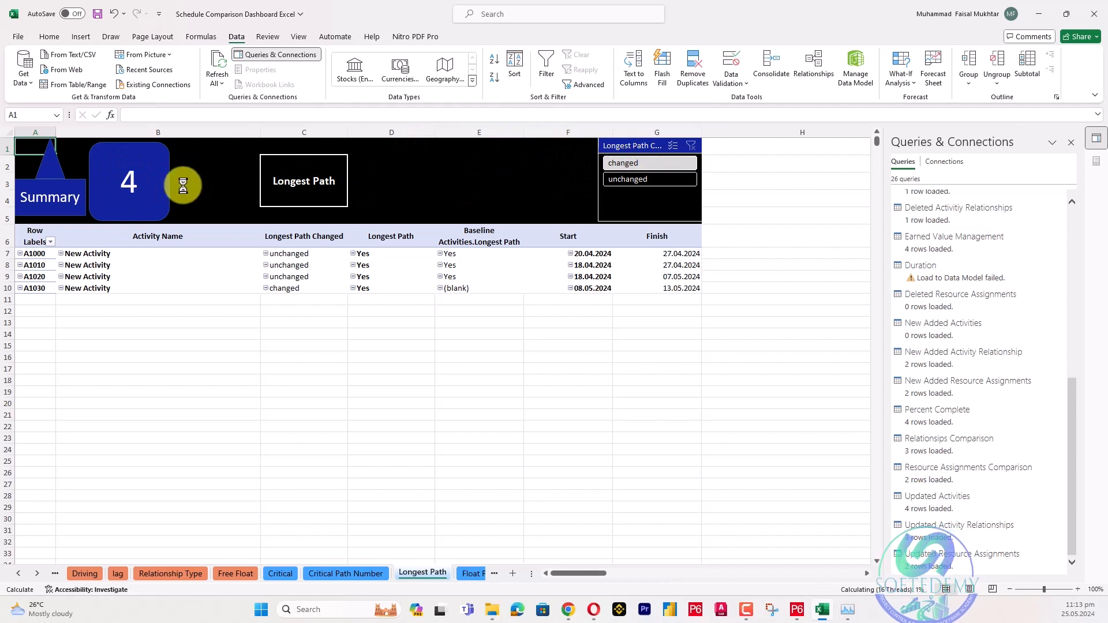
{"action": "left_click", "coordinate": [71, 194]}
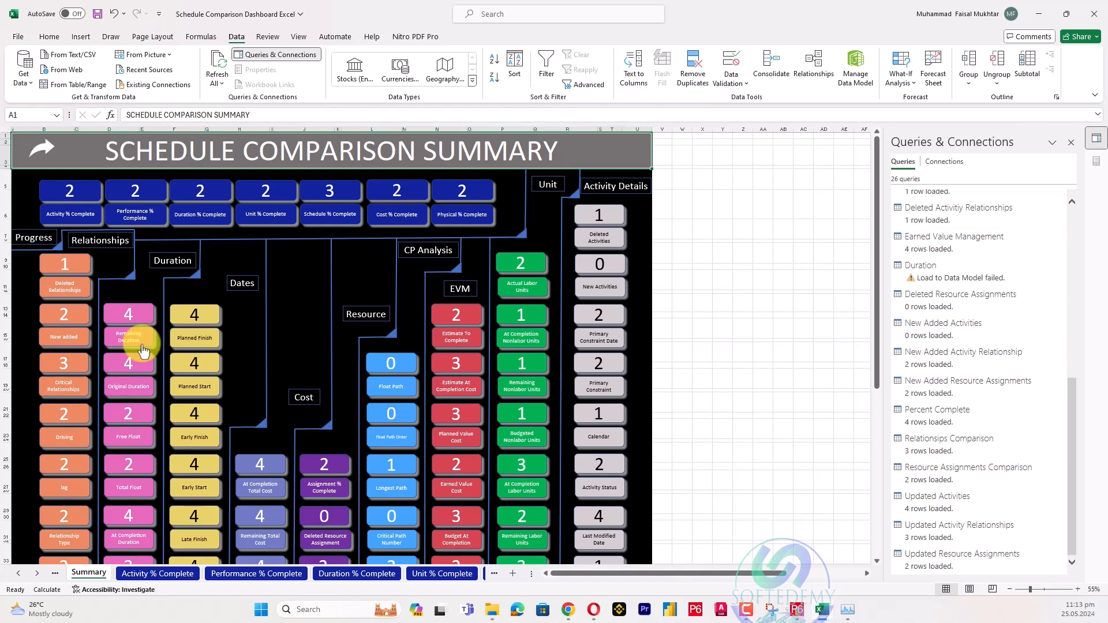
Inspect the Remaining Duration details from the summary and return to the summary
{"action": "left_click", "coordinate": [134, 317]}
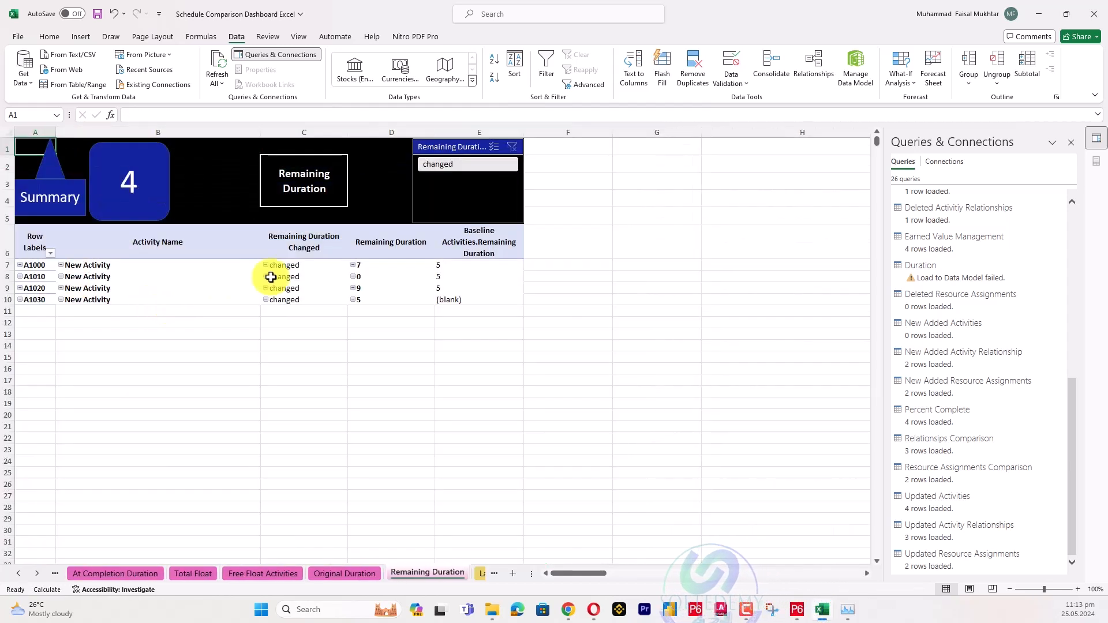
{"action": "left_click", "coordinate": [16, 190]}
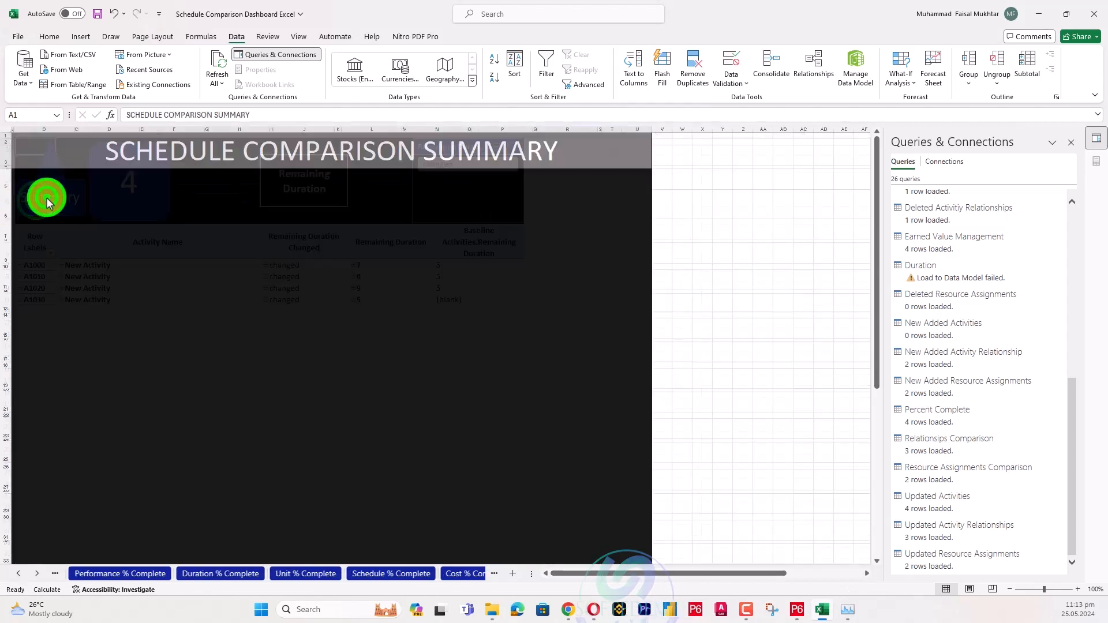
{"action": "left_click", "coordinate": [56, 200]}
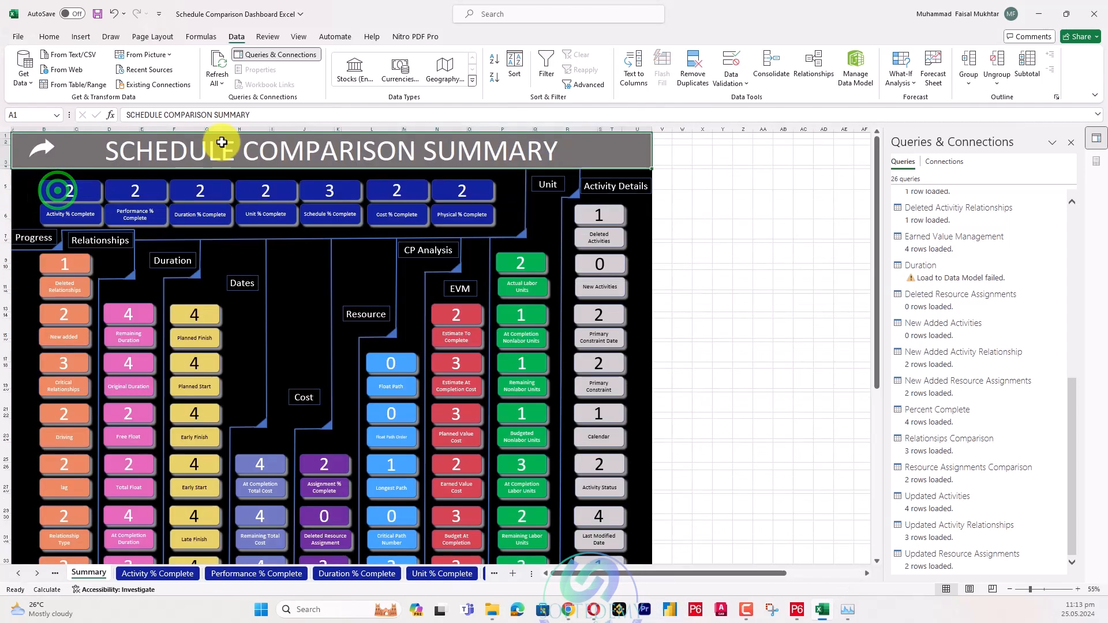
Go back to the Dashboard sheet and examine its progress, resource units, earned value, project dates and narrative sections
{"action": "left_click", "coordinate": [43, 149]}
{"action": "scroll", "coordinate": [258, 214], "scroll_direction": "down", "scroll_amount": 4}
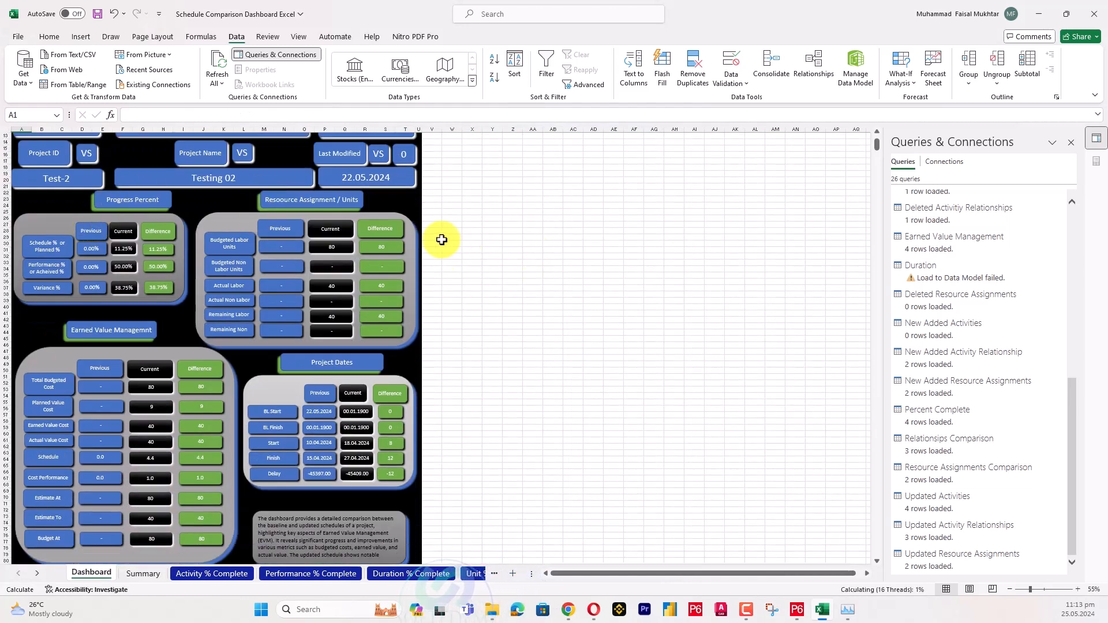
{"action": "scroll", "coordinate": [441, 240], "scroll_direction": "down", "scroll_amount": 2}
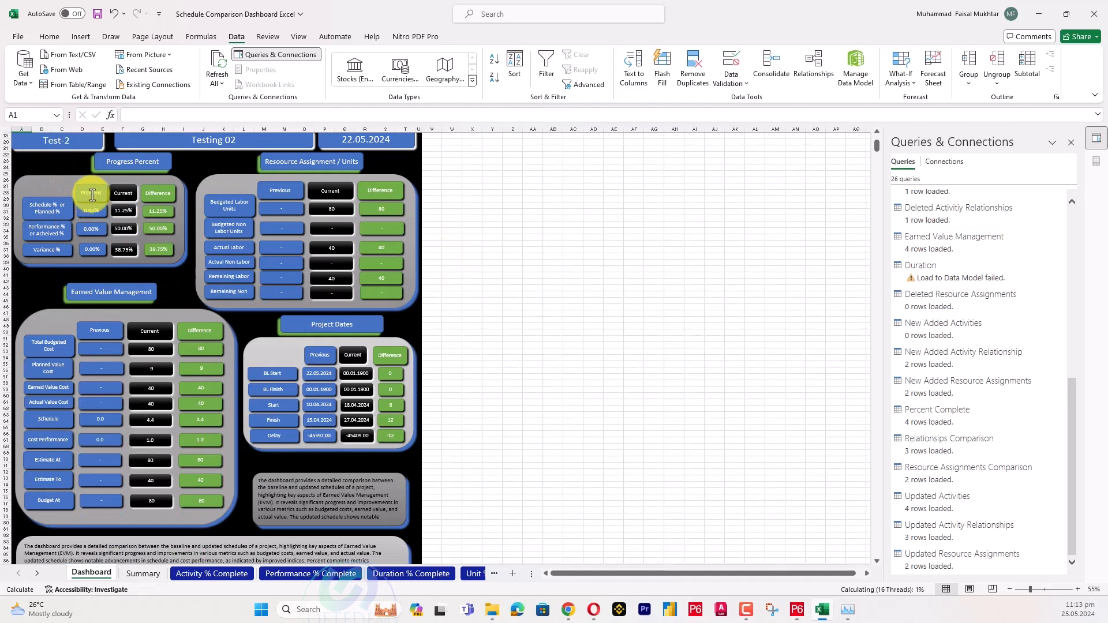
{"action": "scroll", "coordinate": [137, 206], "scroll_direction": "up", "scroll_amount": 6}
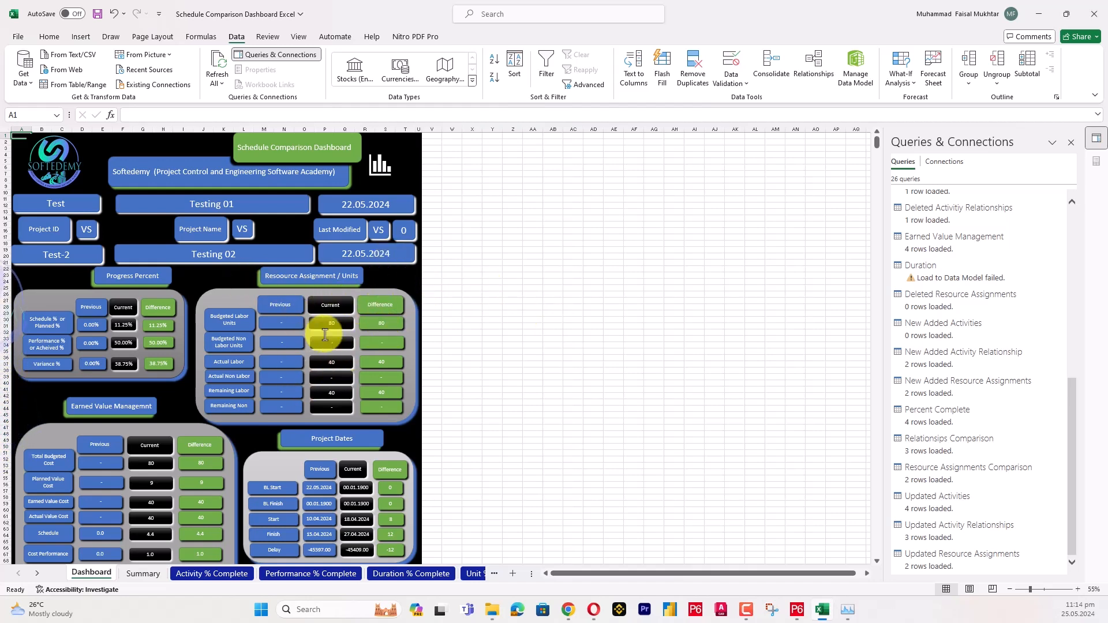
{"action": "scroll", "coordinate": [240, 342], "scroll_direction": "down", "scroll_amount": 2}
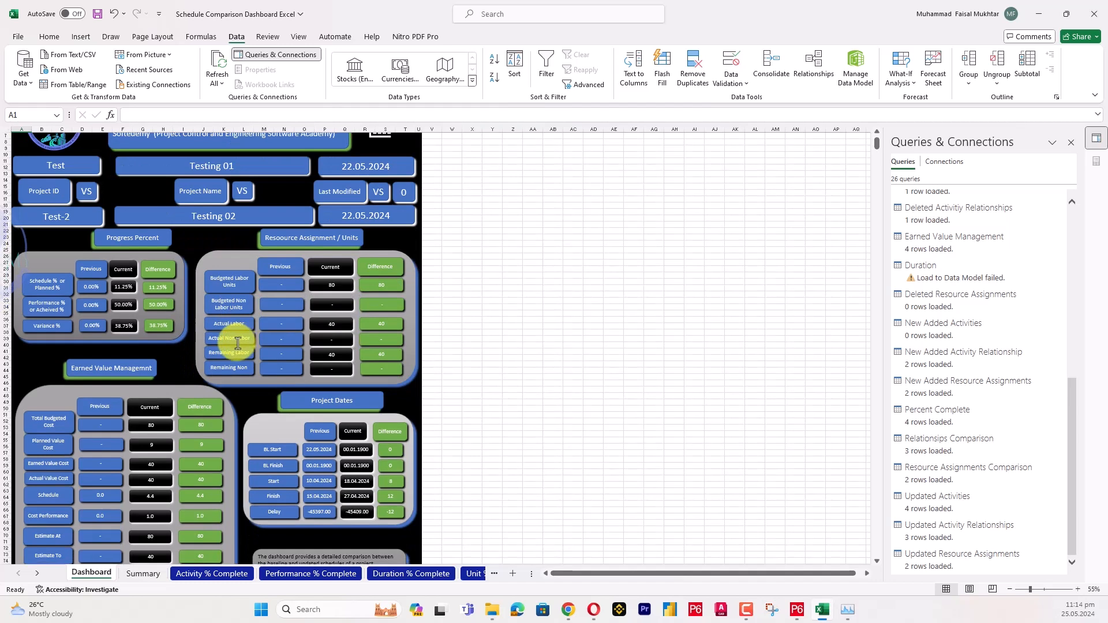
{"action": "scroll", "coordinate": [238, 343], "scroll_direction": "down", "scroll_amount": 1}
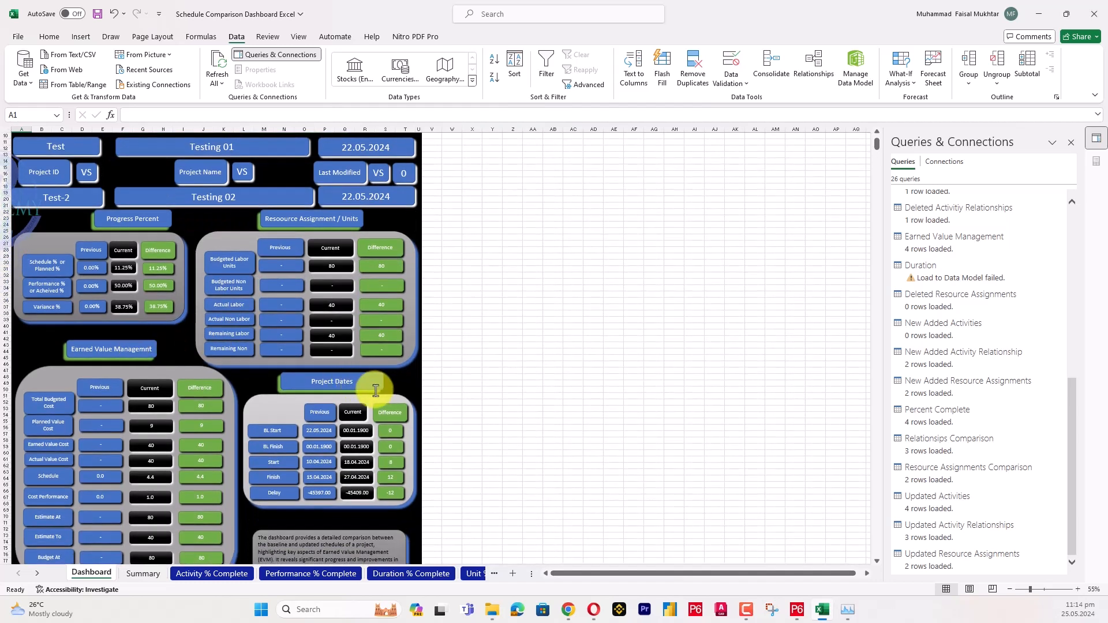
{"action": "scroll", "coordinate": [127, 403], "scroll_direction": "down", "scroll_amount": 3}
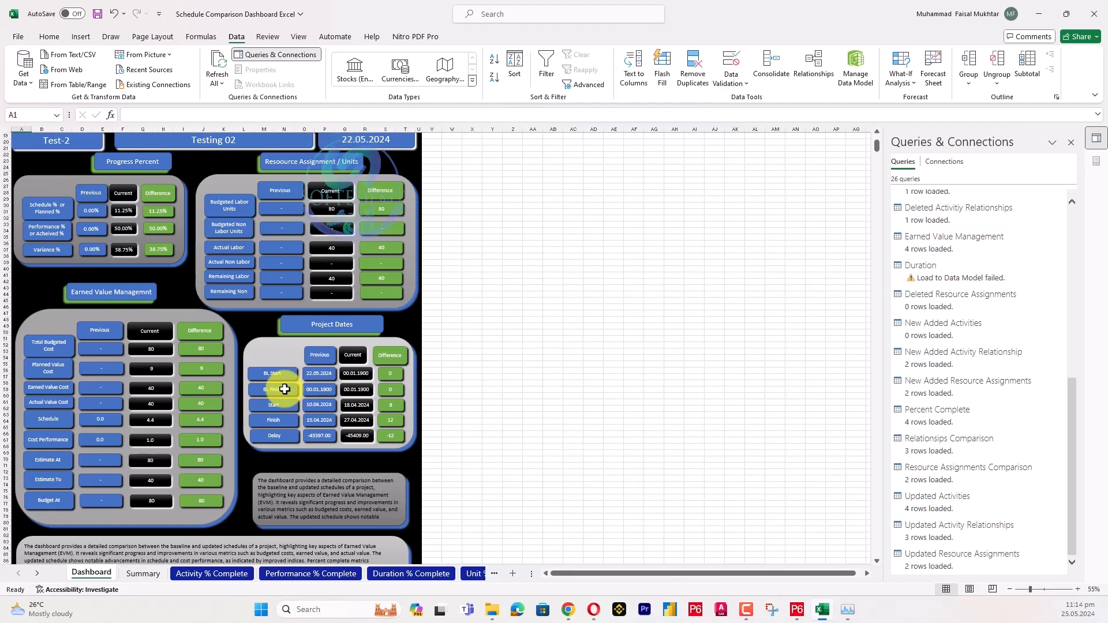
{"action": "scroll", "coordinate": [288, 390], "scroll_direction": "down", "scroll_amount": 2}
{"action": "scroll", "coordinate": [292, 392], "scroll_direction": "down", "scroll_amount": 2}
{"action": "scroll", "coordinate": [286, 397], "scroll_direction": "up", "scroll_amount": 10}
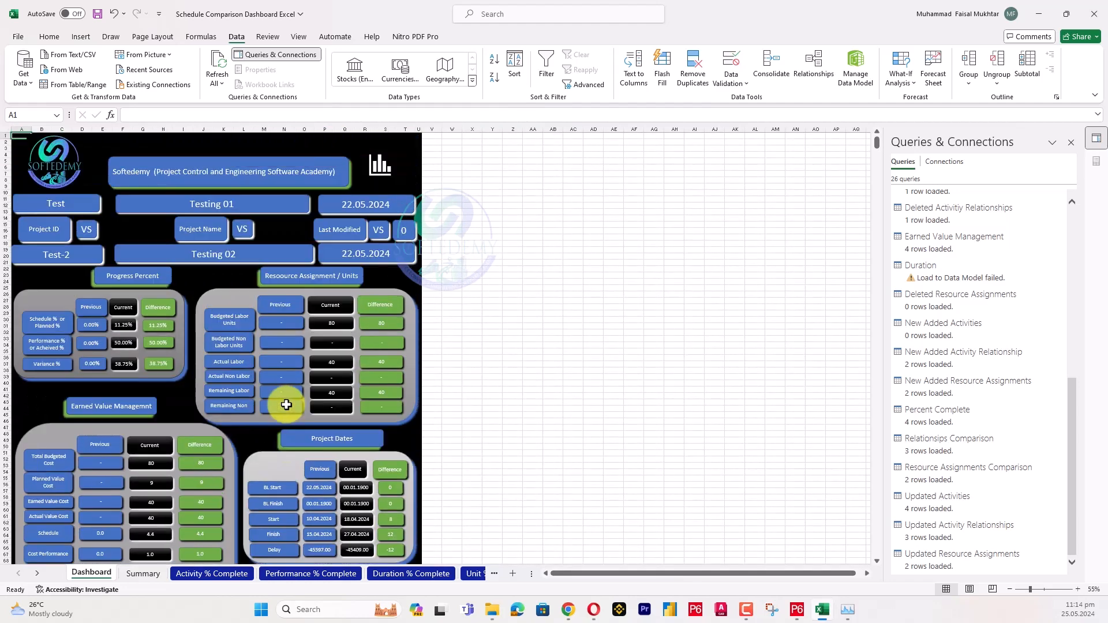
Check the print preview of the Dashboard sheet and return to the workbook
{"action": "left_click", "coordinate": [20, 36]}
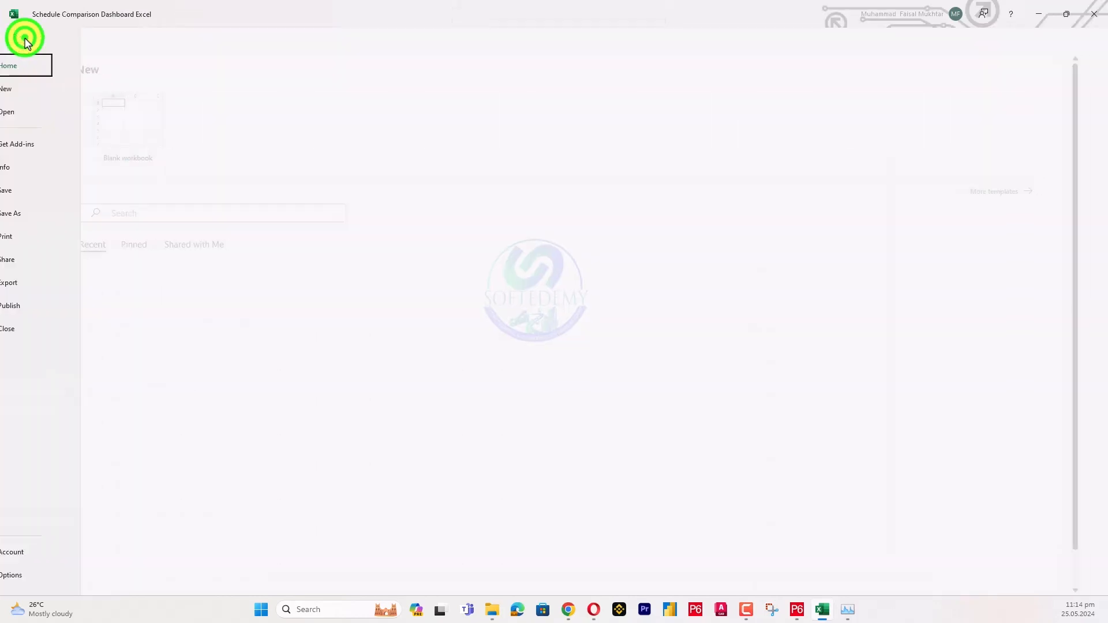
{"action": "left_click", "coordinate": [36, 238]}
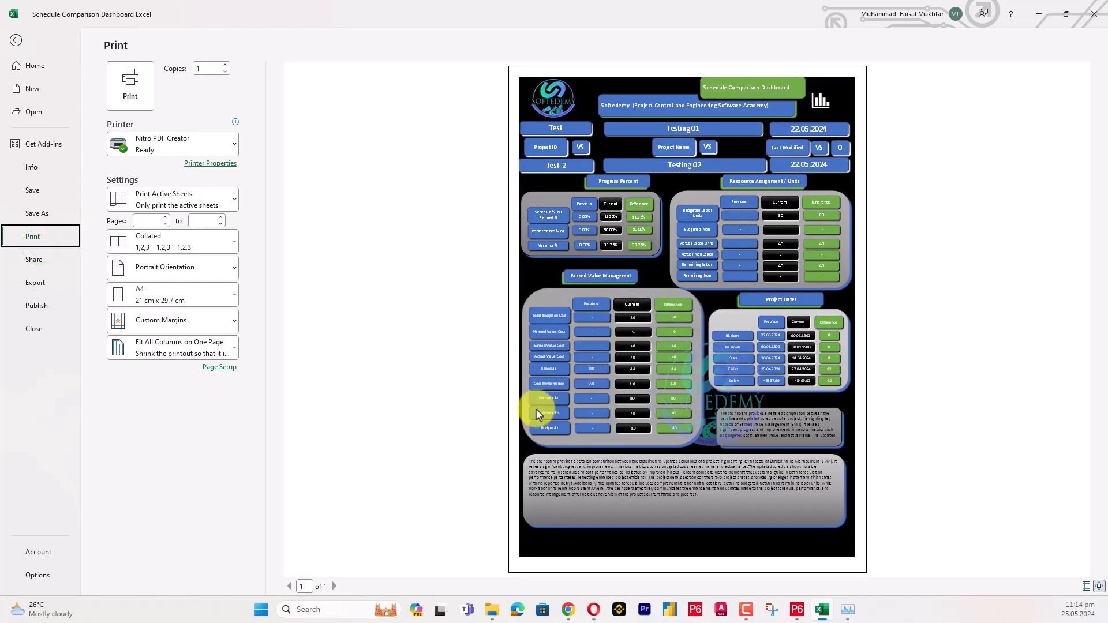
{"action": "left_click", "coordinate": [16, 40]}
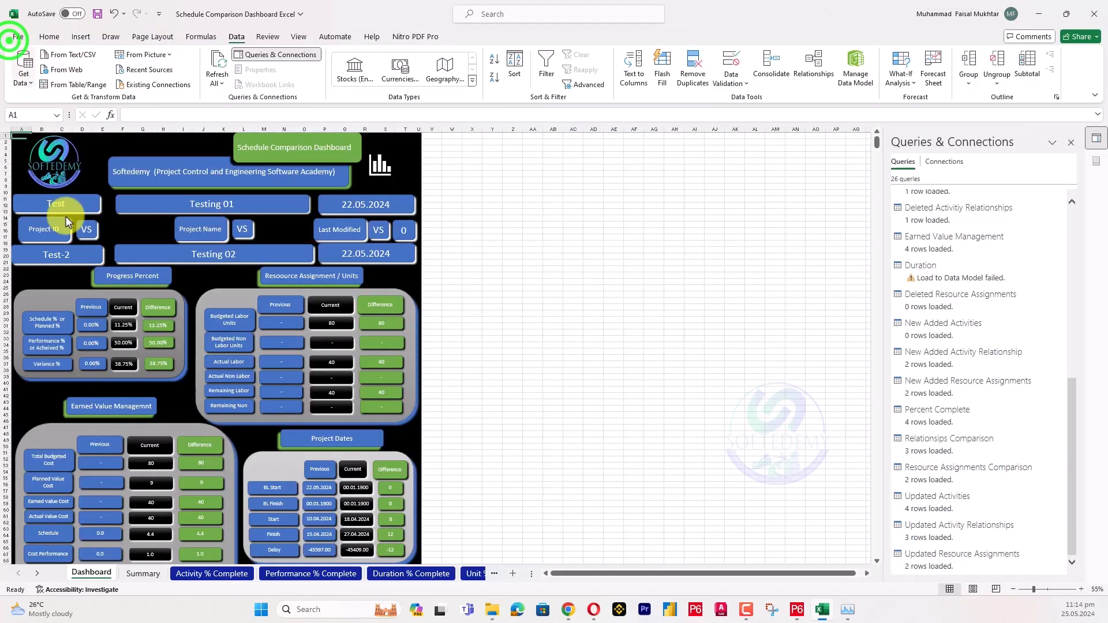
Switch to the Summary sheet, check its print preview and return to the workbook
{"action": "left_click", "coordinate": [138, 575]}
{"action": "left_click", "coordinate": [18, 36]}
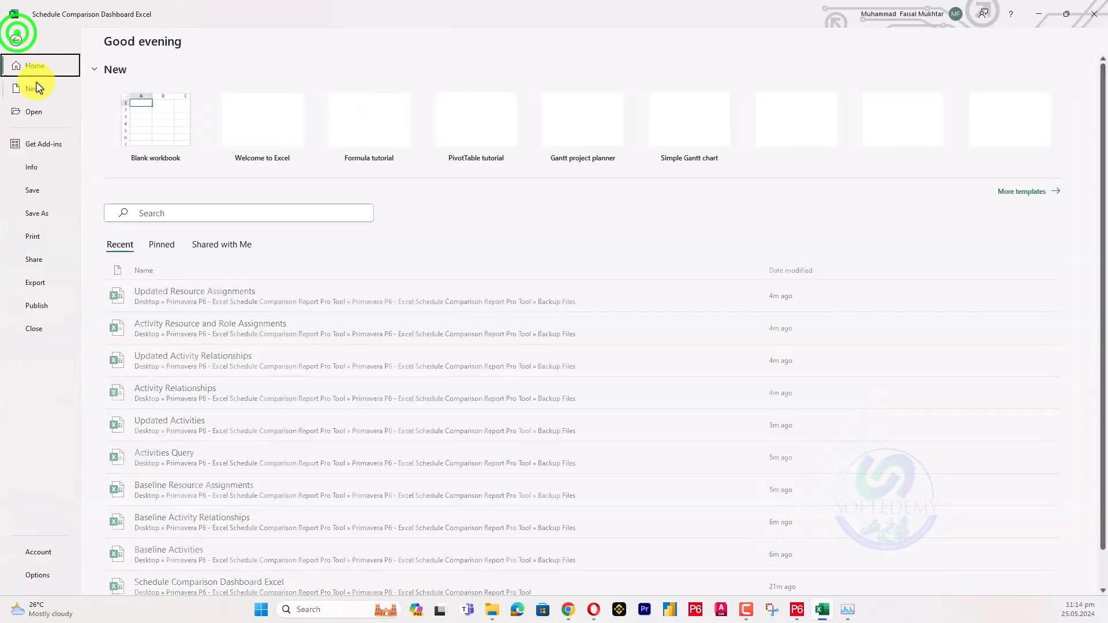
{"action": "left_click", "coordinate": [32, 236]}
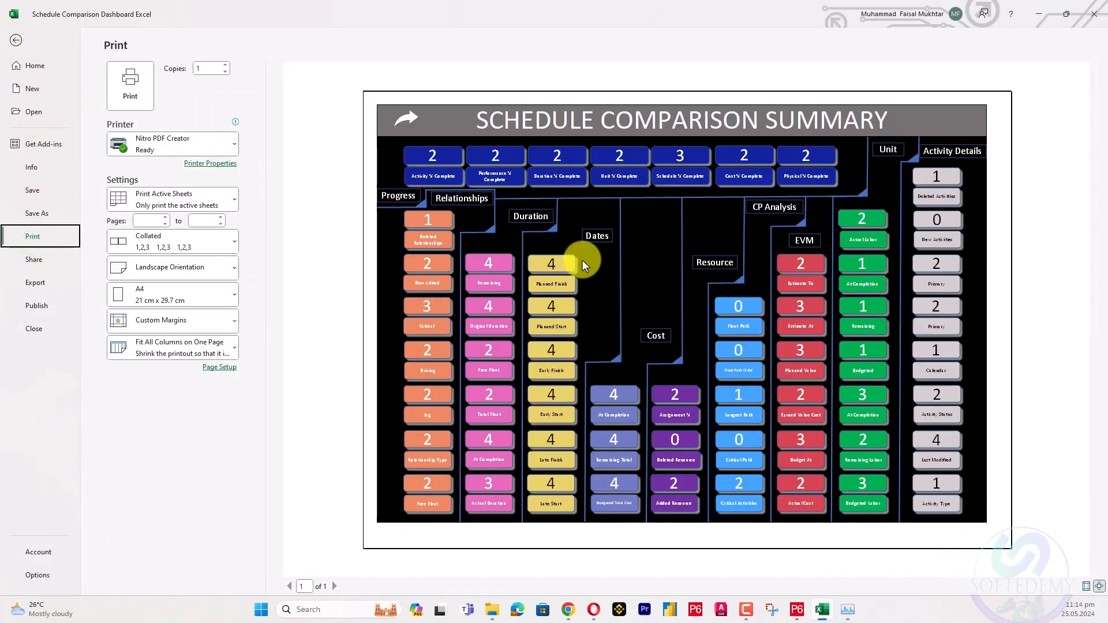
{"action": "left_click", "coordinate": [16, 41]}
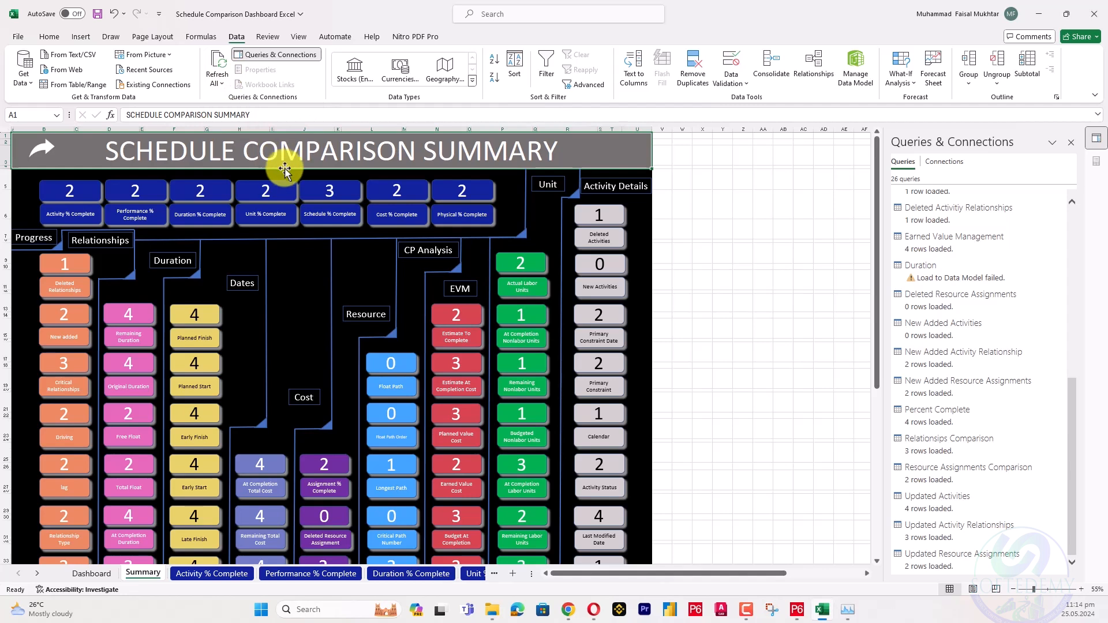
Return to the Dashboard sheet and refresh all of the workbook's data queries
{"action": "left_click", "coordinate": [88, 573]}
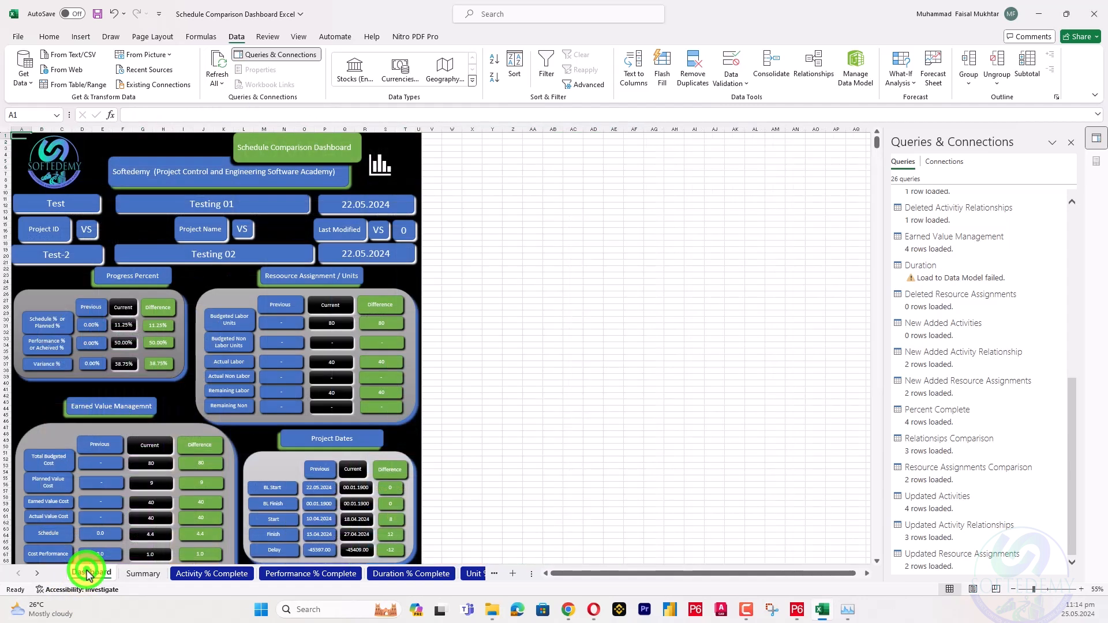
{"action": "left_click", "coordinate": [222, 85]}
{"action": "left_click", "coordinate": [237, 100]}
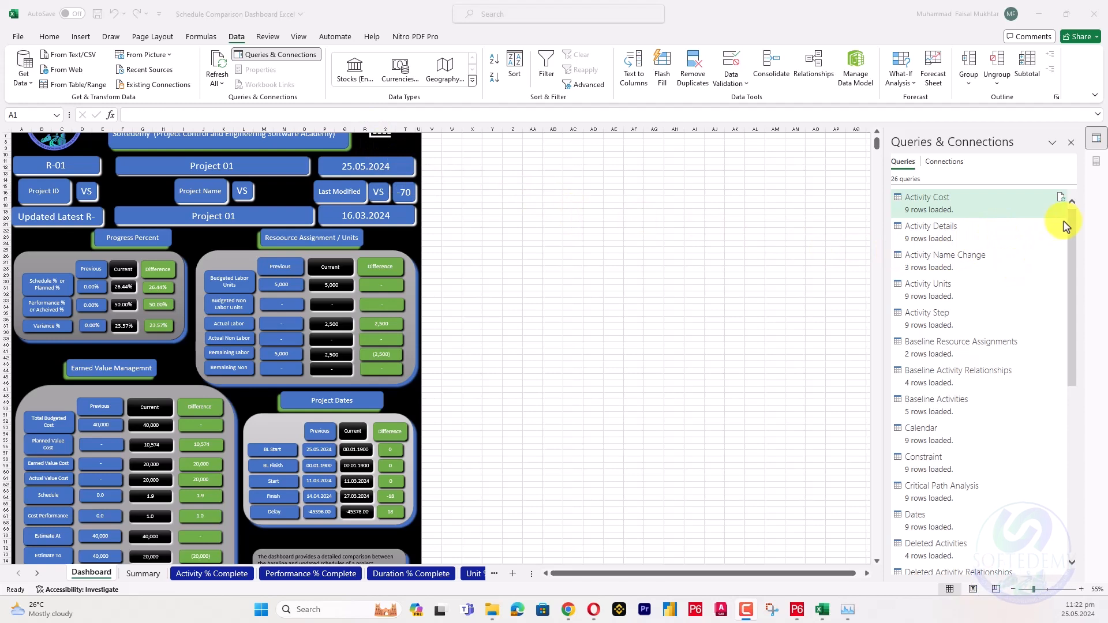
{"action": "left_click", "coordinate": [1074, 232]}
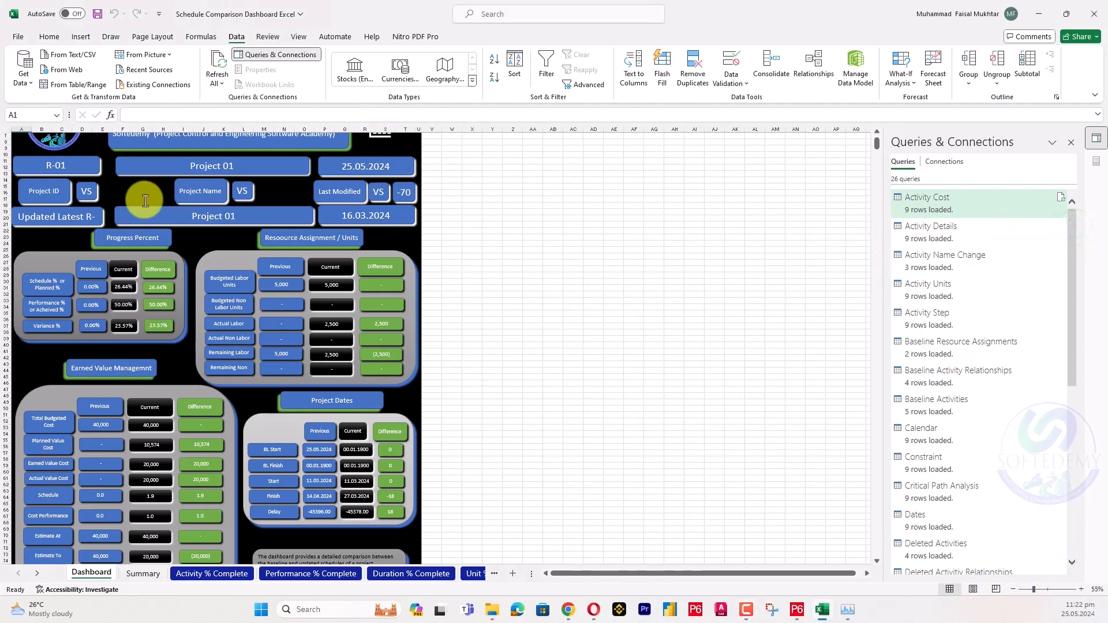
Reduce the font size of the dashboard's updated project ID box to 18 so the full ID fits
{"action": "scroll", "coordinate": [233, 188], "scroll_direction": "up", "scroll_amount": 2}
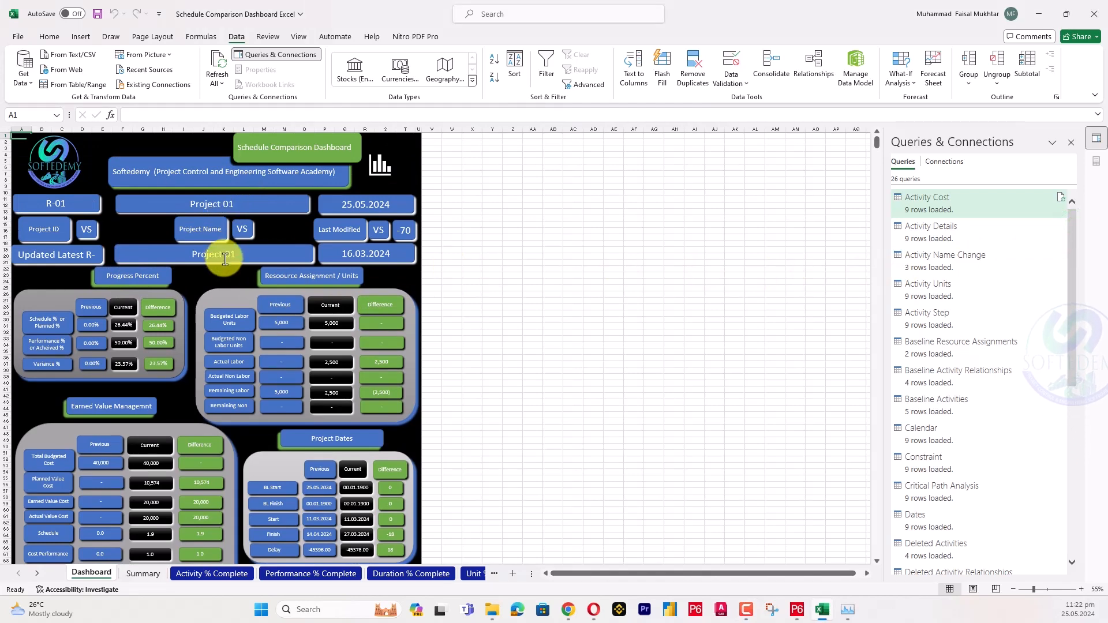
{"action": "left_click", "coordinate": [81, 256]}
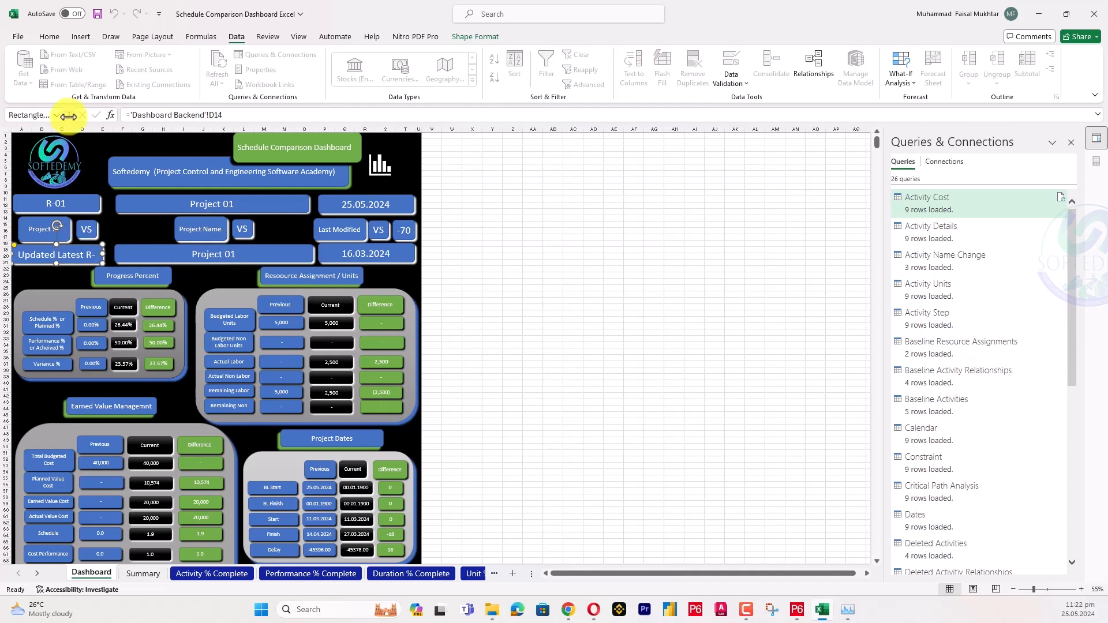
{"action": "left_click", "coordinate": [49, 37]}
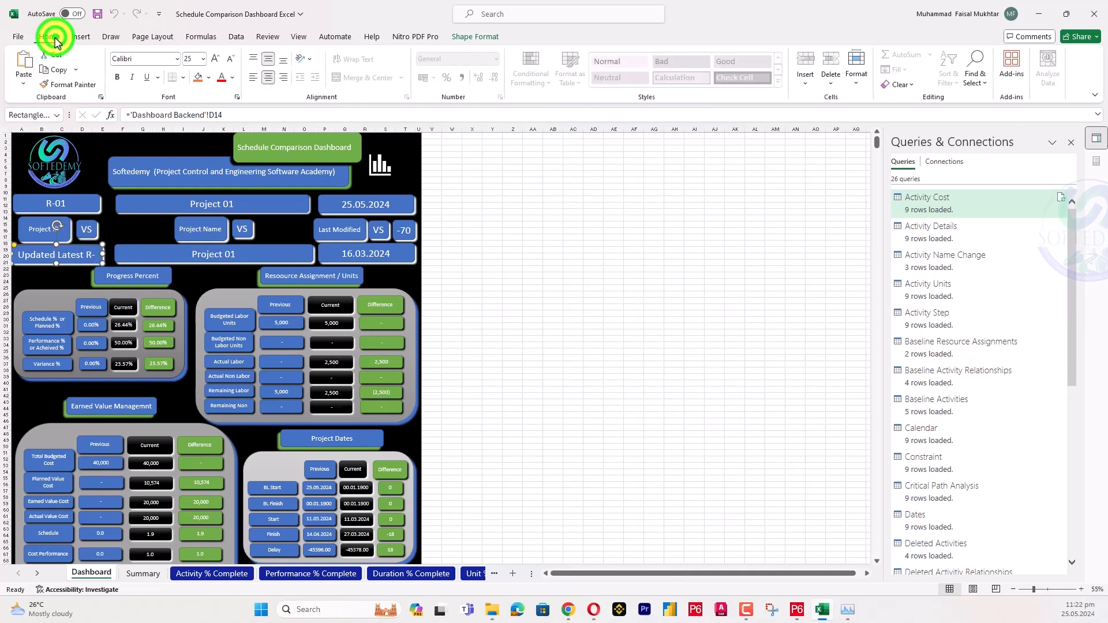
{"action": "left_click", "coordinate": [216, 59]}
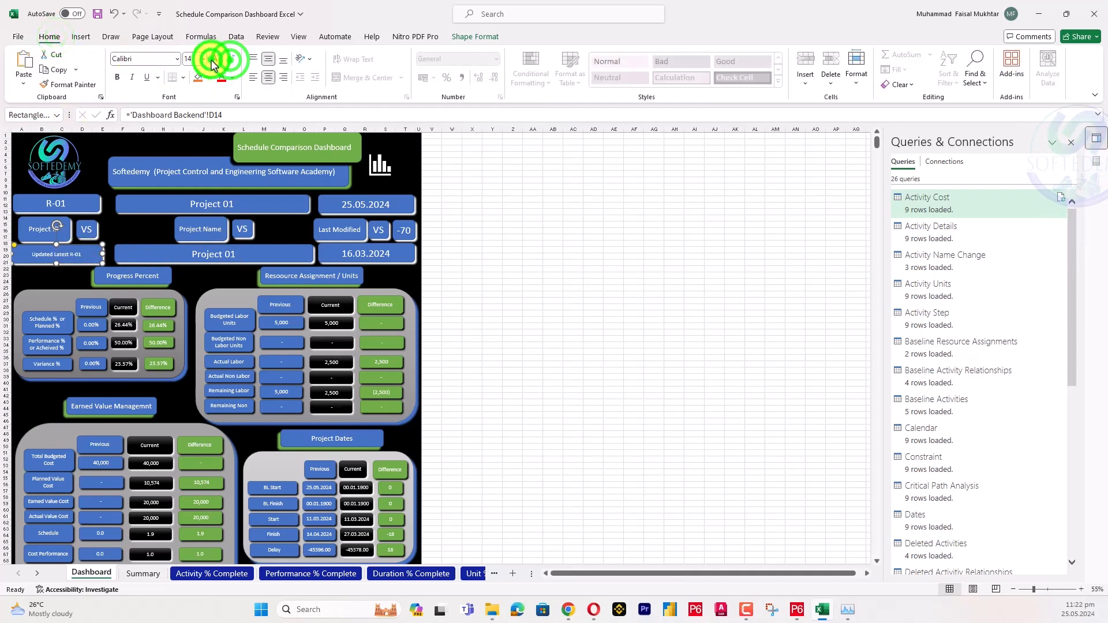
{"action": "left_click", "coordinate": [216, 59]}
Set the font size of the R-01 project ID box to 18 to match the updated project's ID box
{"action": "left_click", "coordinate": [82, 199]}
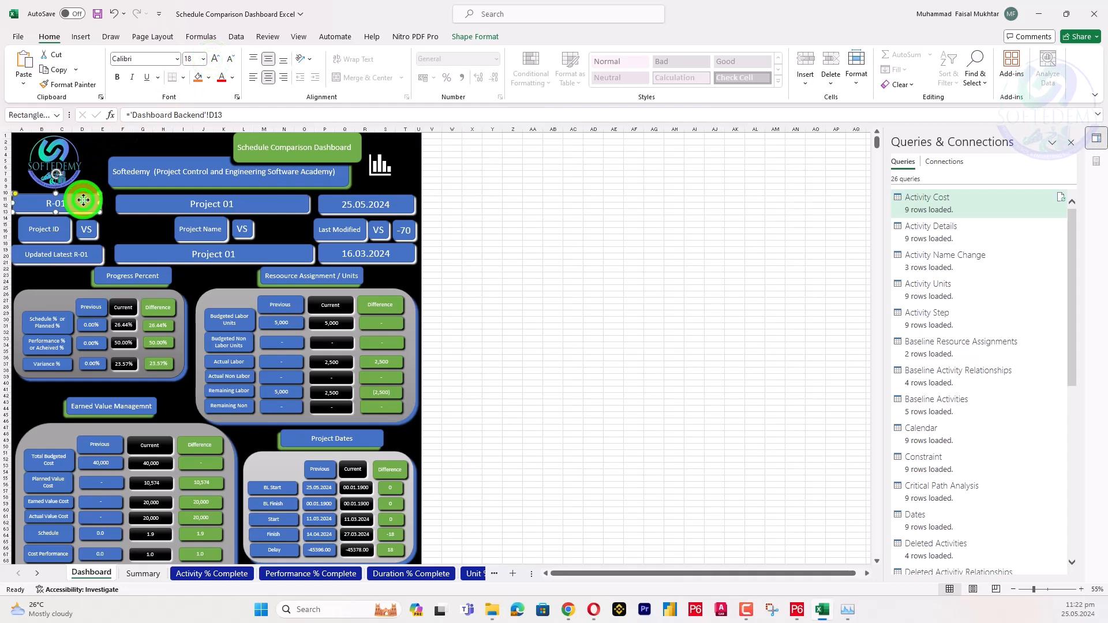
{"action": "left_click", "coordinate": [88, 255]}
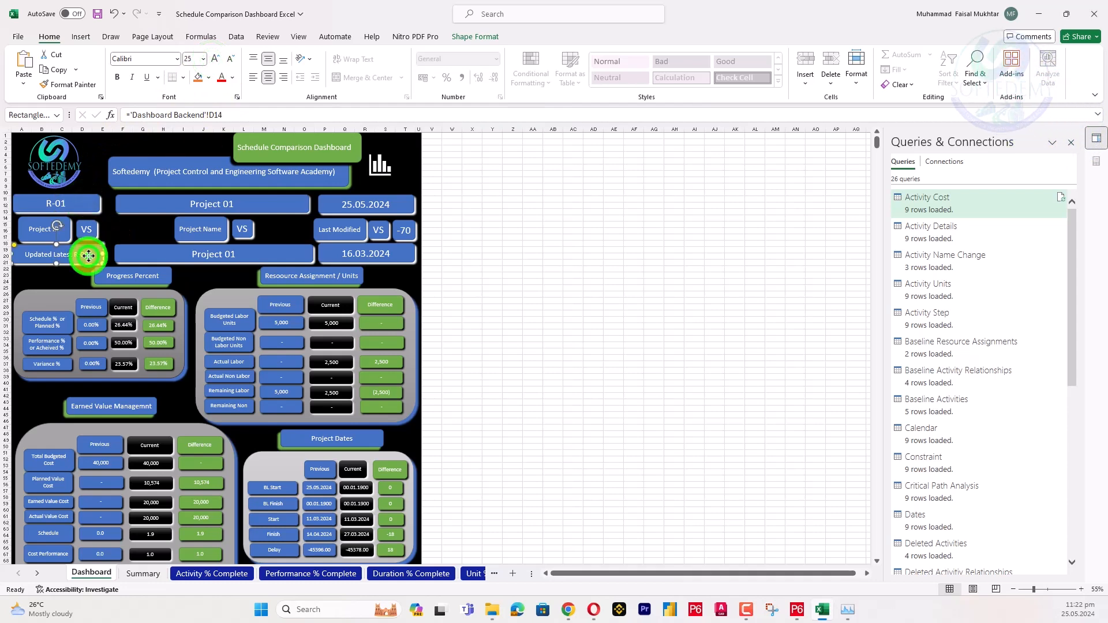
{"action": "left_click", "coordinate": [81, 202]}
{"action": "left_click", "coordinate": [190, 60]}
{"action": "type", "text": "18"}
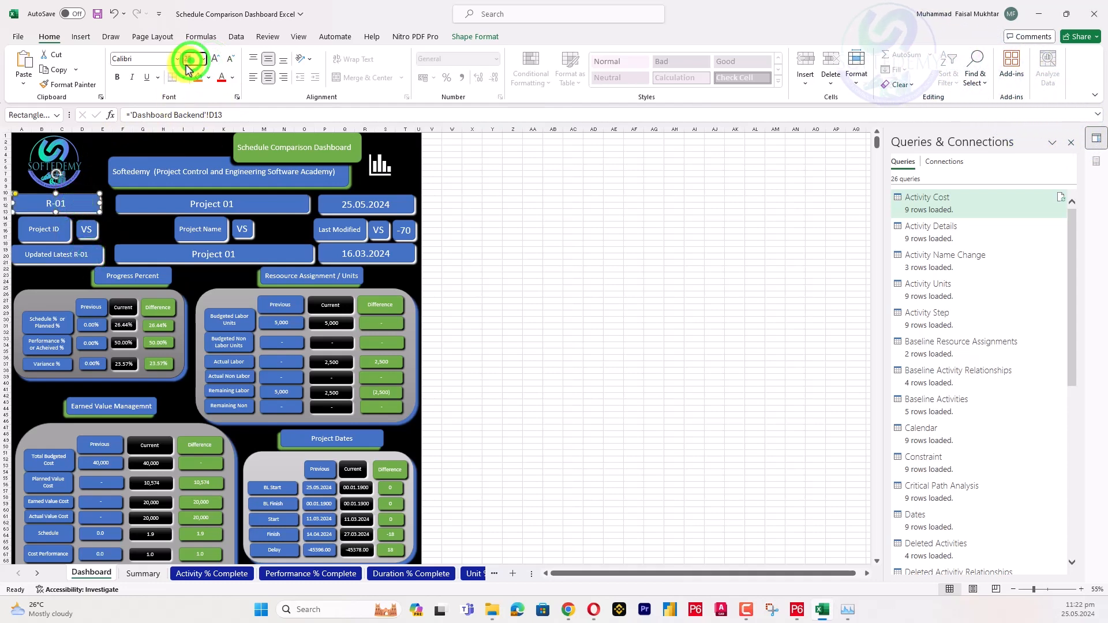
{"action": "key", "text": "Return"}
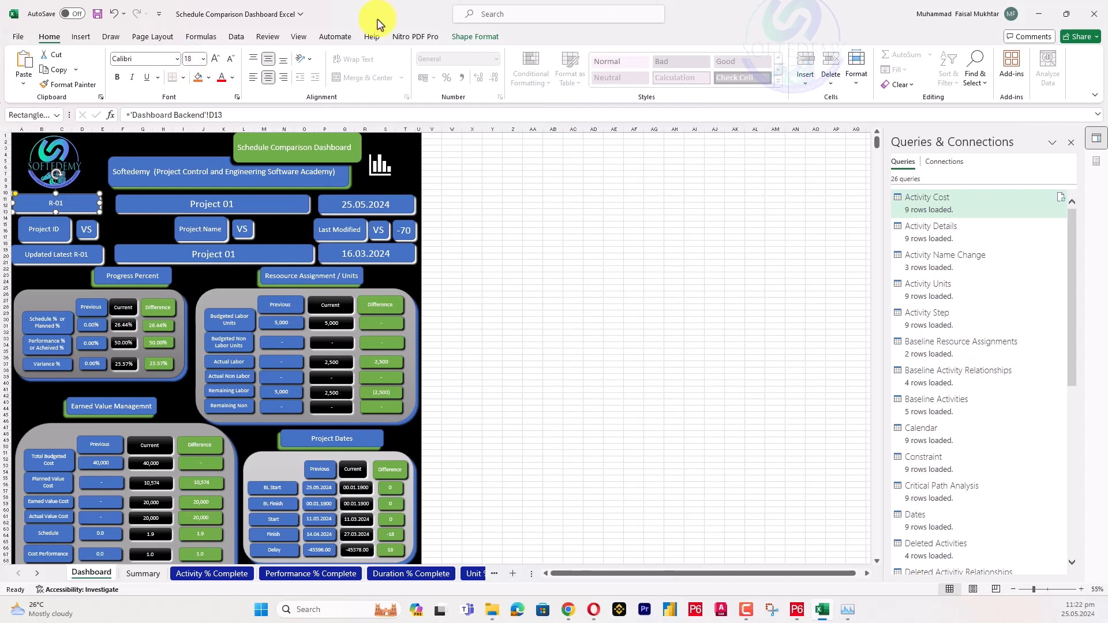
{"action": "left_click", "coordinate": [576, 370]}
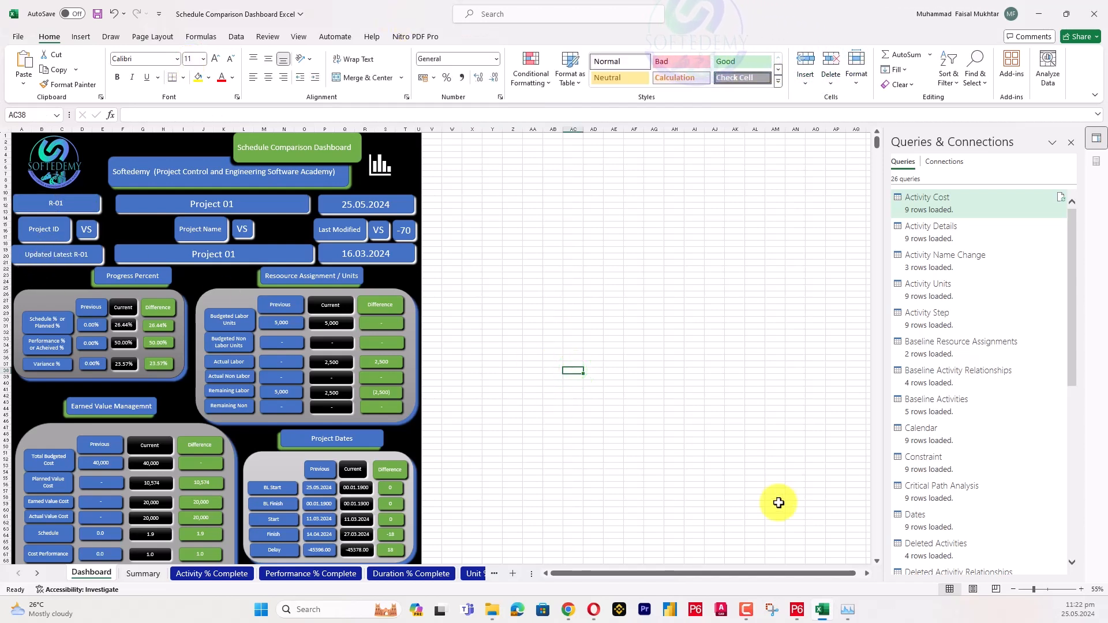
Switch to Primavera P6 and open the Projects view
{"action": "left_click", "coordinate": [798, 610]}
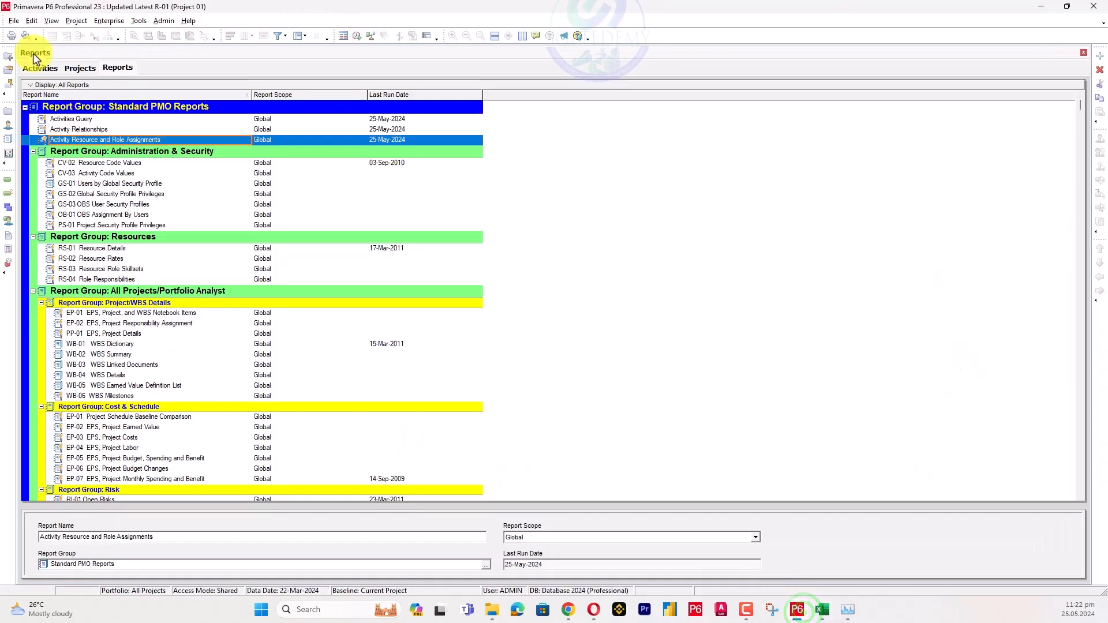
{"action": "left_click", "coordinate": [82, 73]}
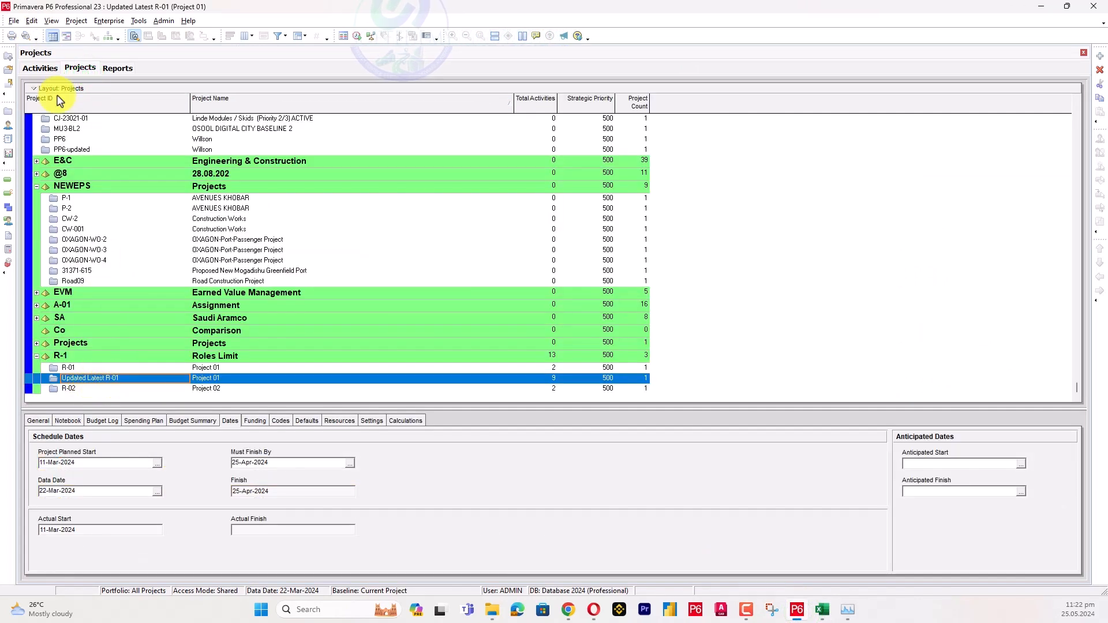
Open the Activities view of the updated project, and switch back to Excel to review the dashboard's progress and resource figures
{"action": "left_click", "coordinate": [41, 67]}
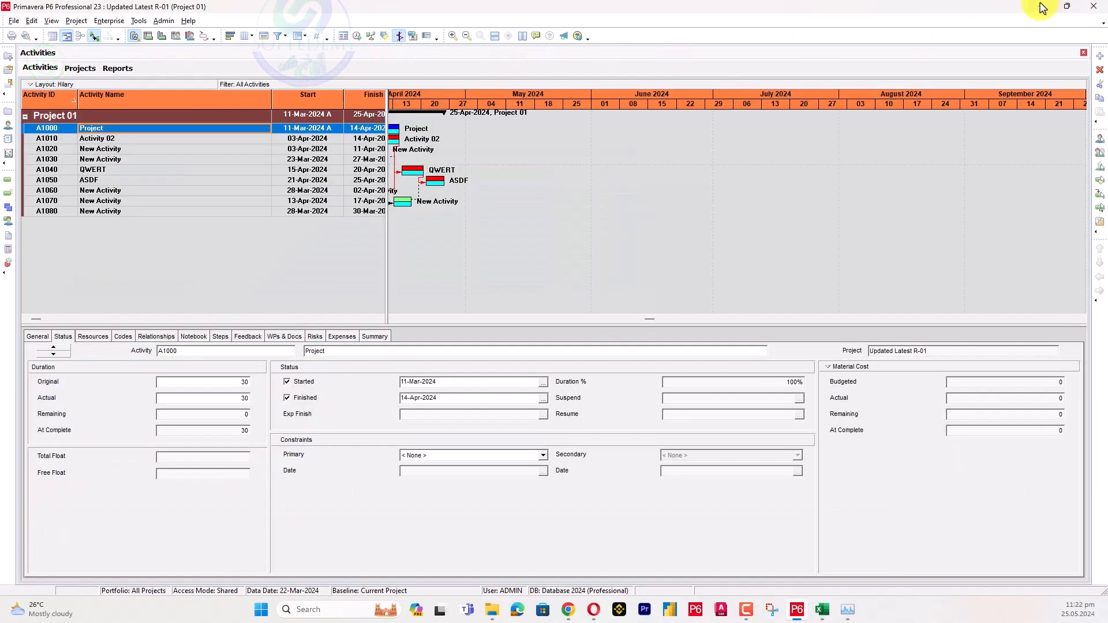
{"action": "left_click", "coordinate": [1041, 6]}
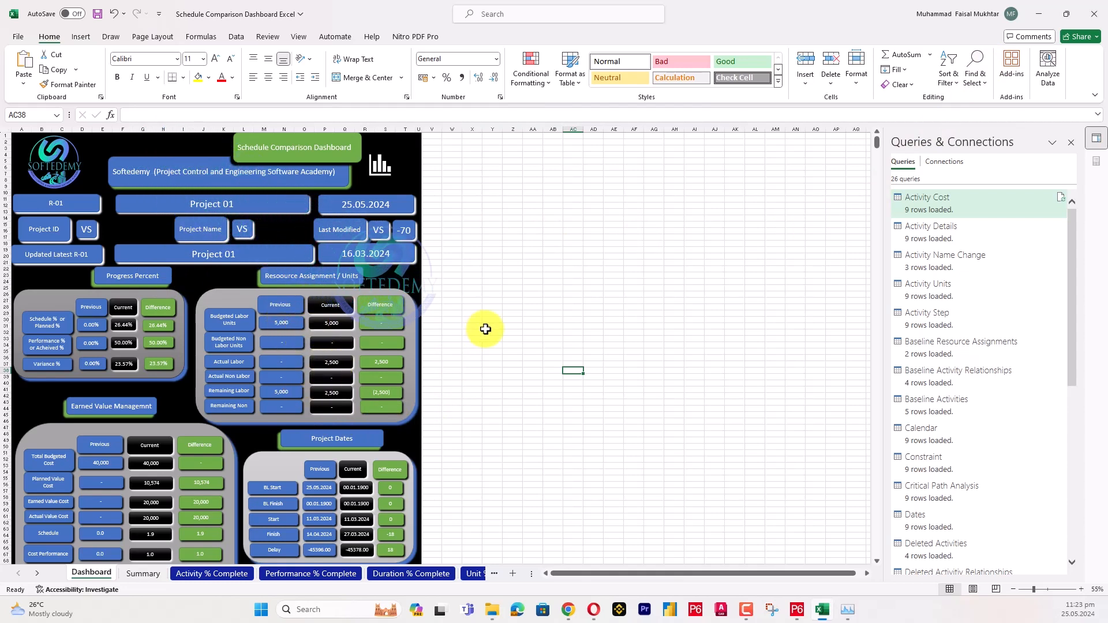
{"action": "scroll", "coordinate": [485, 327], "scroll_direction": "down", "scroll_amount": 5}
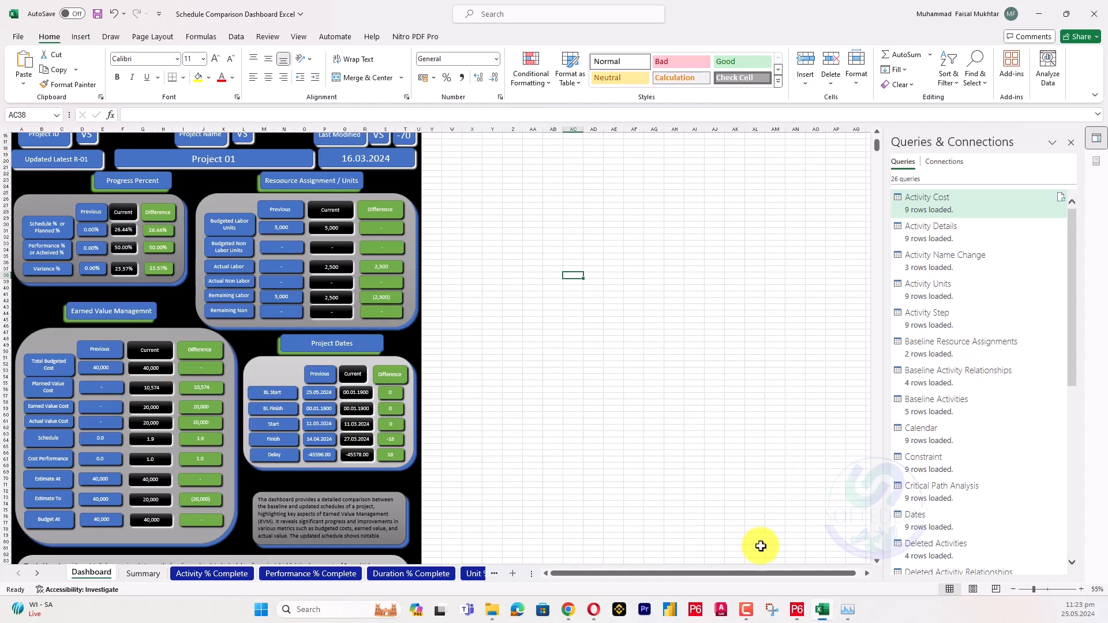
Switch to Primavera P6 and widen the activity table to show the percent complete and cost columns
{"action": "left_click", "coordinate": [795, 610]}
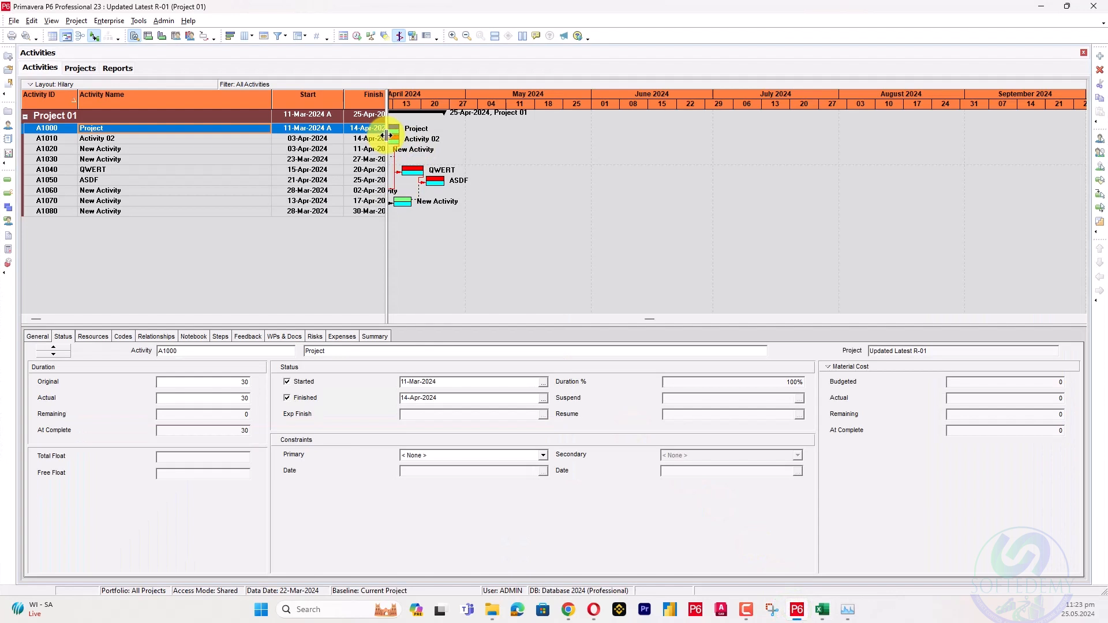
{"action": "left_click_drag", "start_coordinate": [385, 134], "coordinate": [825, 133]}
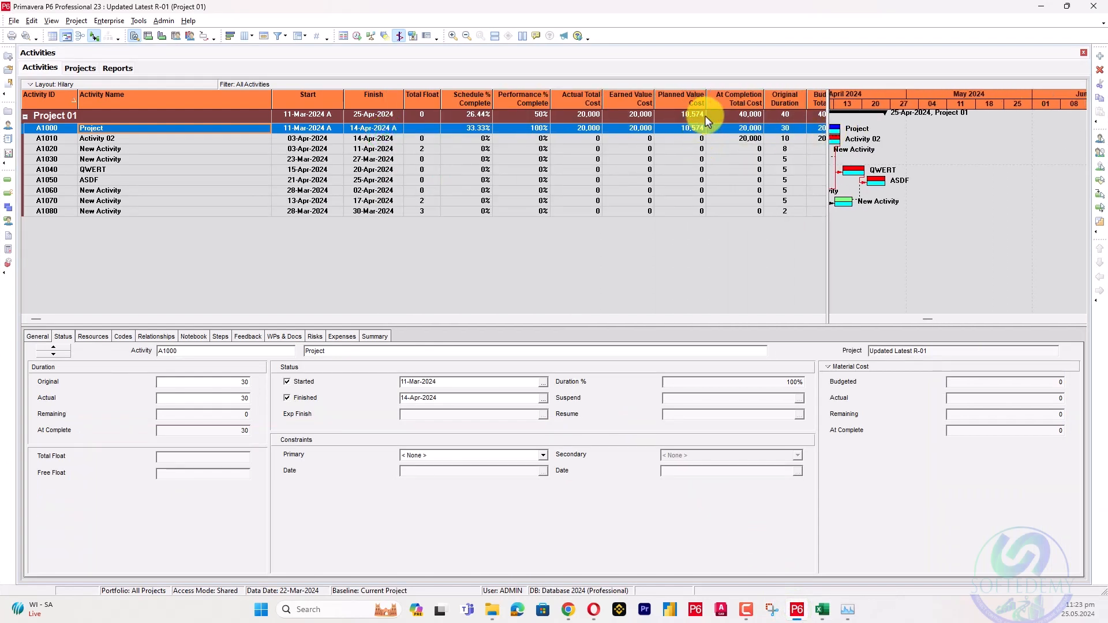
{"action": "left_click", "coordinate": [1044, 6]}
Review the earned value and project date sections of the Excel dashboard, and open the schedule comparison summary
{"action": "scroll", "coordinate": [187, 497], "scroll_direction": "down", "scroll_amount": 7}
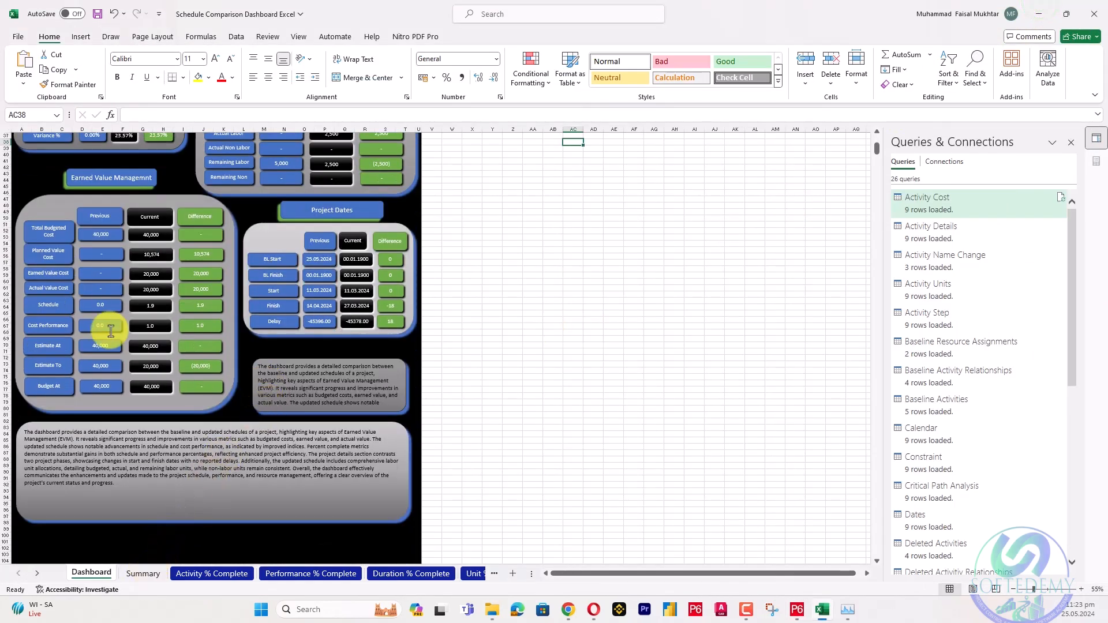
{"action": "scroll", "coordinate": [111, 330], "scroll_direction": "up", "scroll_amount": 12}
{"action": "left_click", "coordinate": [381, 172]}
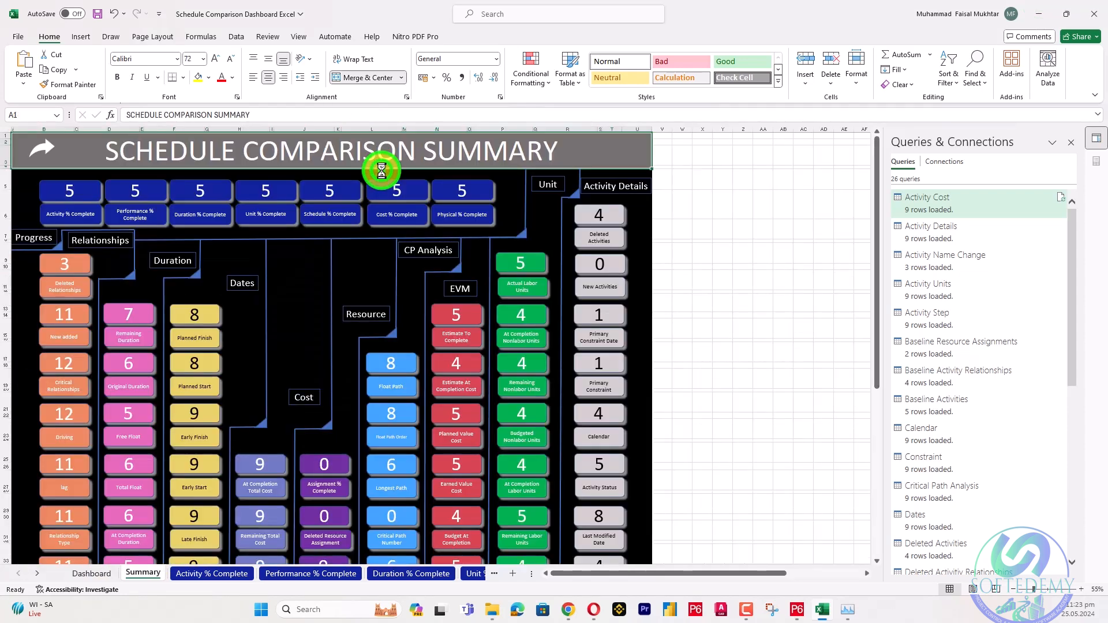
Examine the Deleted Relationships list from the summary and return to the summary sheet
{"action": "scroll", "coordinate": [490, 233], "scroll_direction": "down", "scroll_amount": 2}
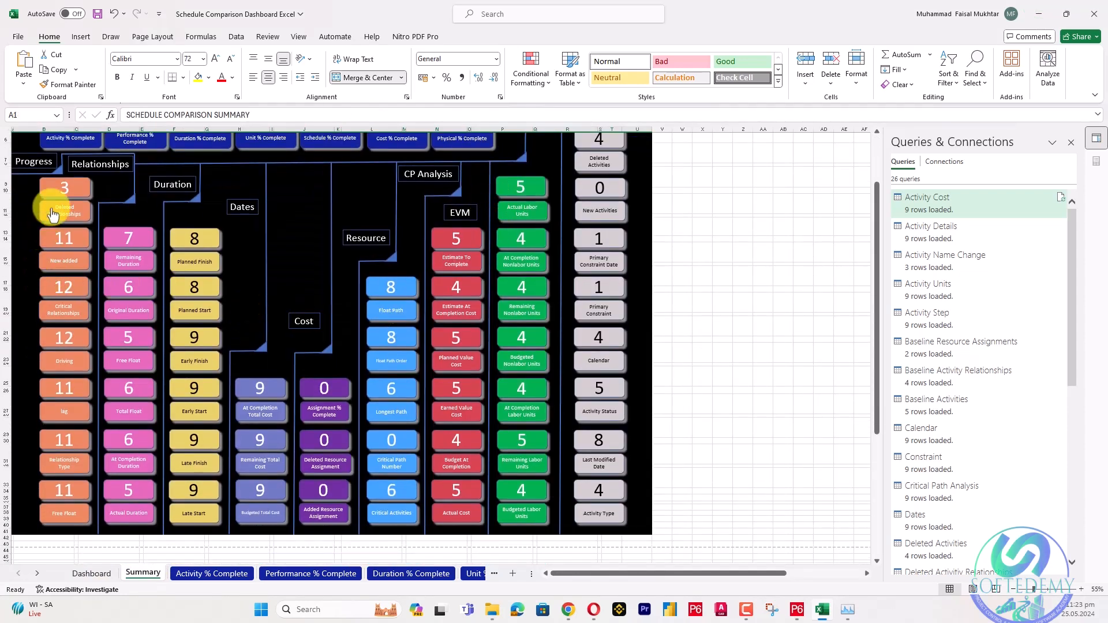
{"action": "left_click", "coordinate": [65, 196]}
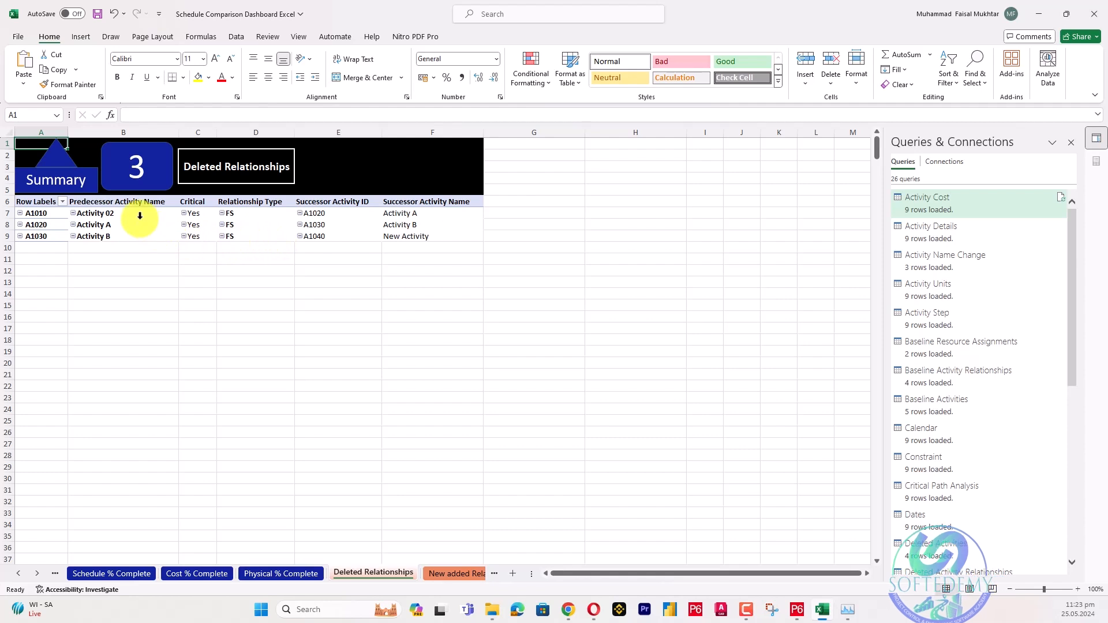
{"action": "left_click", "coordinate": [74, 187]}
Open the Lag comparison, filter it to changed relationships only, and return to the summary sheet
{"action": "scroll", "coordinate": [191, 359], "scroll_direction": "down", "scroll_amount": 2}
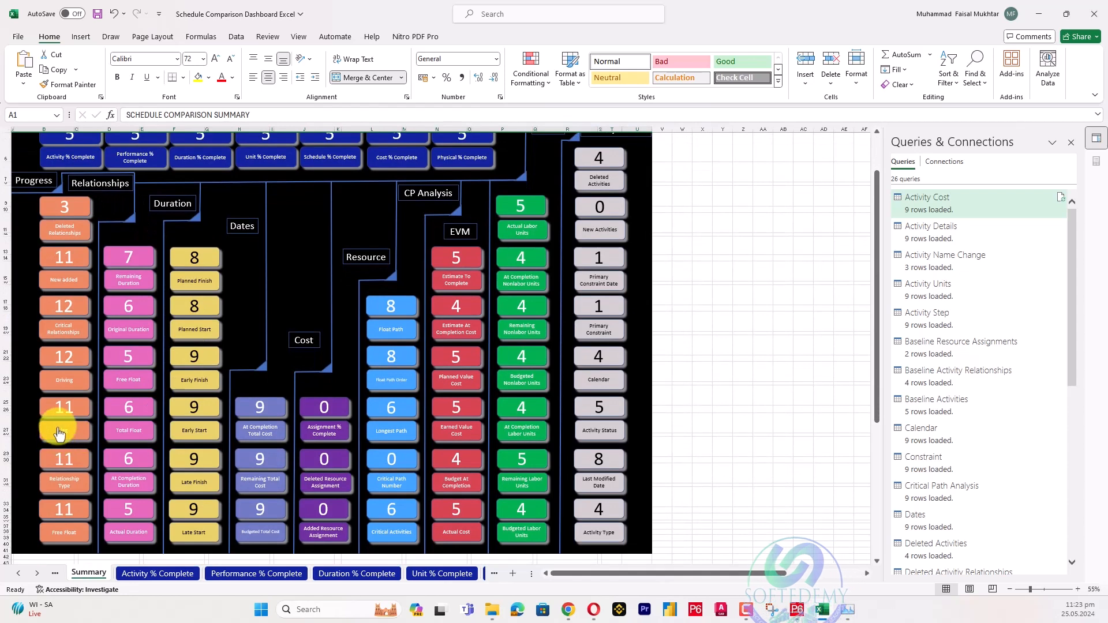
{"action": "left_click", "coordinate": [64, 417]}
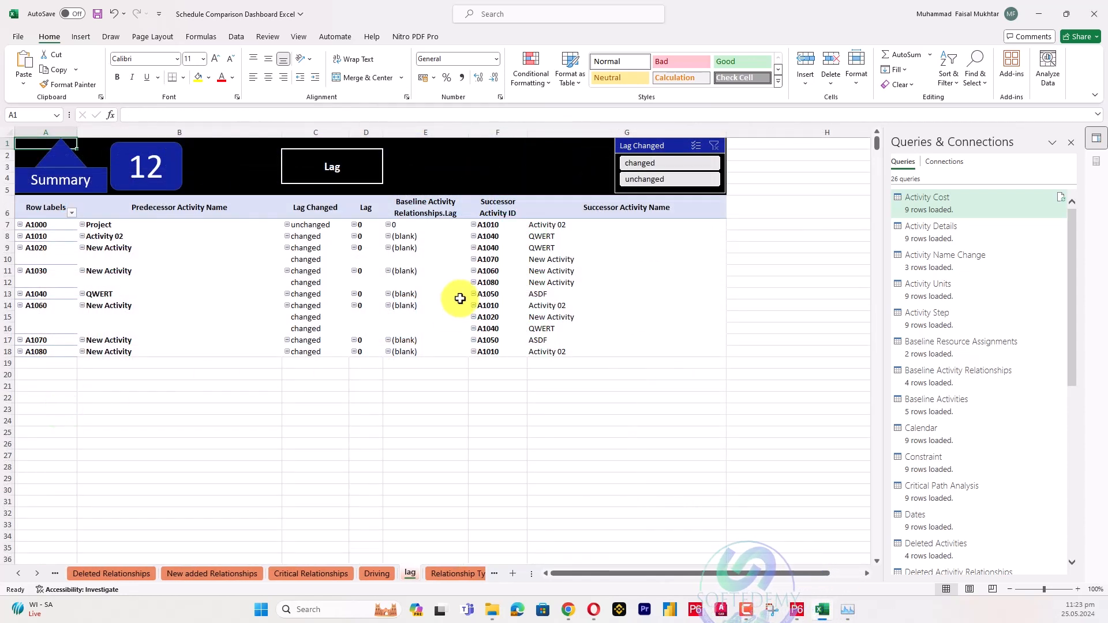
{"action": "left_click", "coordinate": [665, 164]}
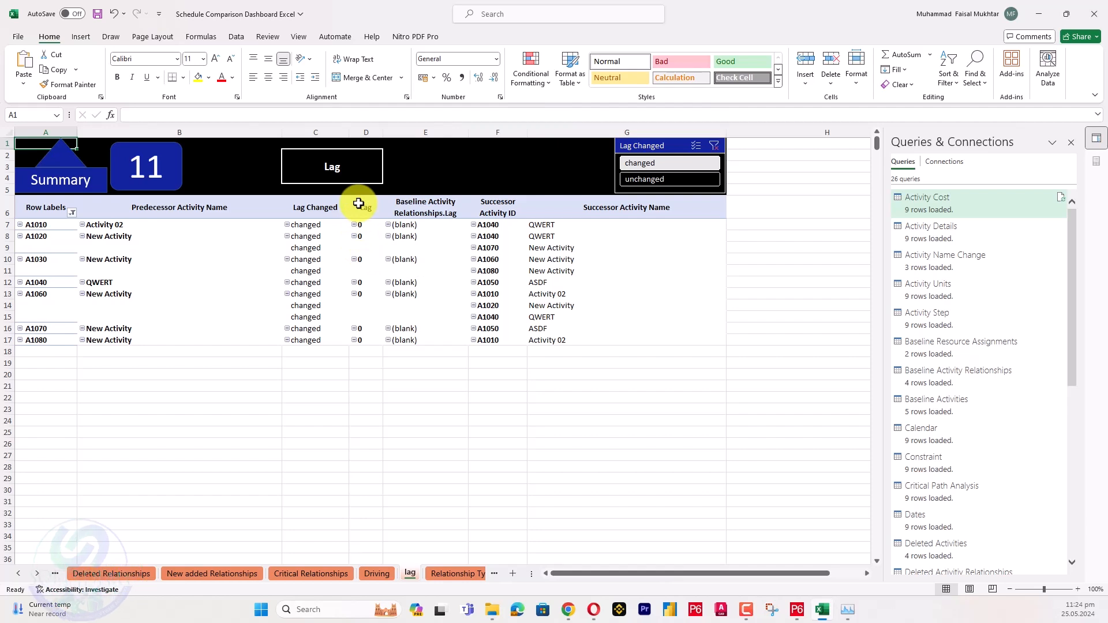
{"action": "left_click_drag", "start_coordinate": [358, 203], "coordinate": [362, 261]}
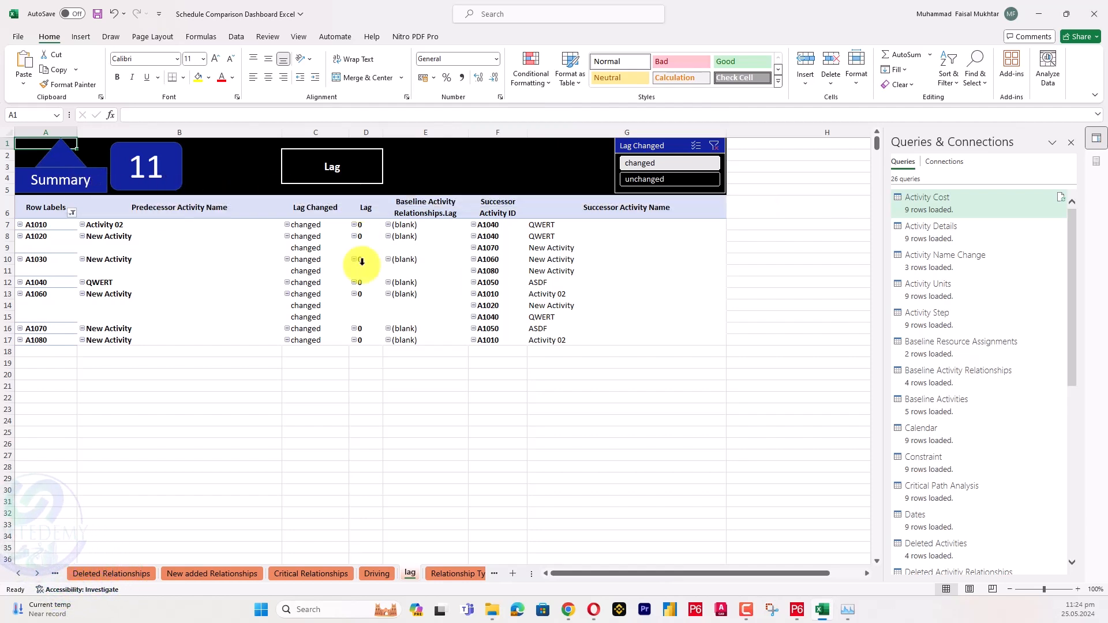
{"action": "left_click", "coordinate": [92, 180]}
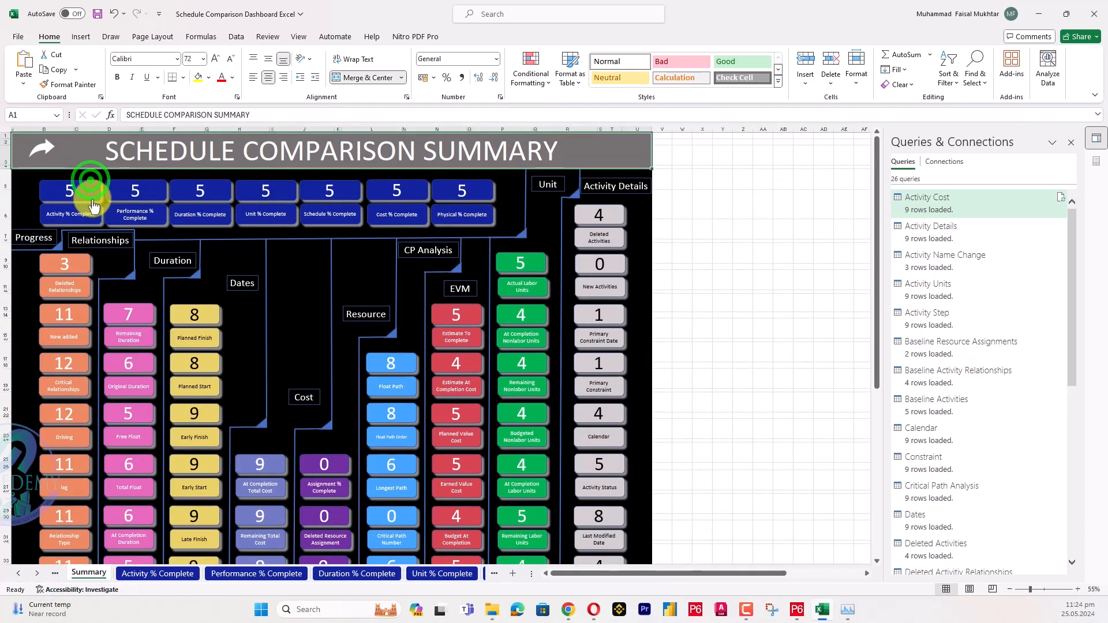
Open the Driving comparison, check the baseline driving value of activity A1000's relationship, and return to the summary sheet
{"action": "scroll", "coordinate": [198, 309], "scroll_direction": "down", "scroll_amount": 1}
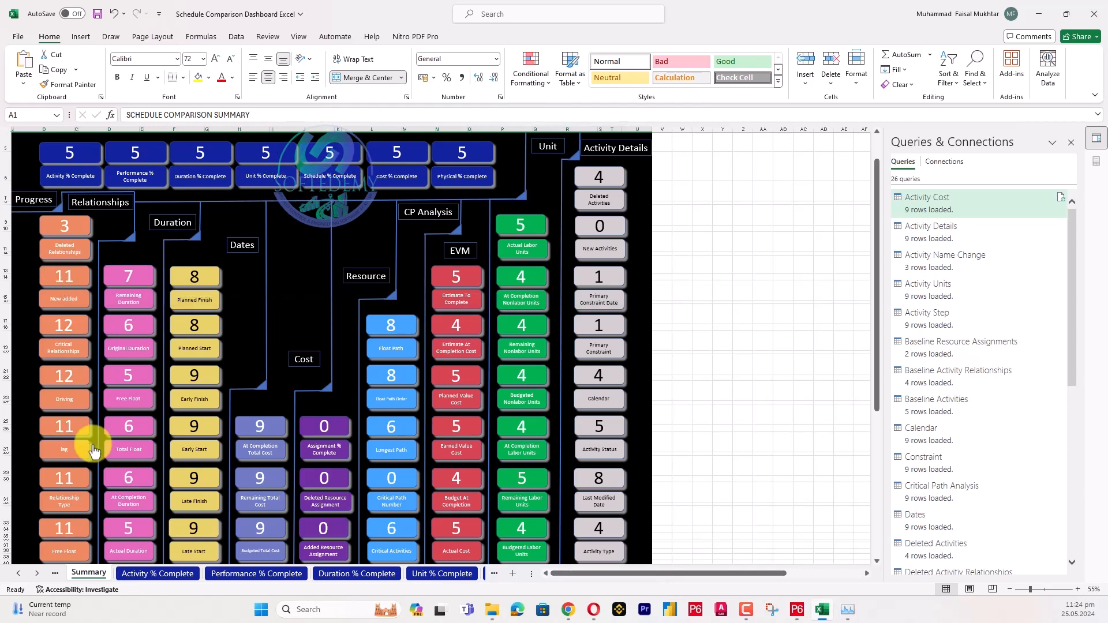
{"action": "scroll", "coordinate": [94, 450], "scroll_direction": "down", "scroll_amount": 1}
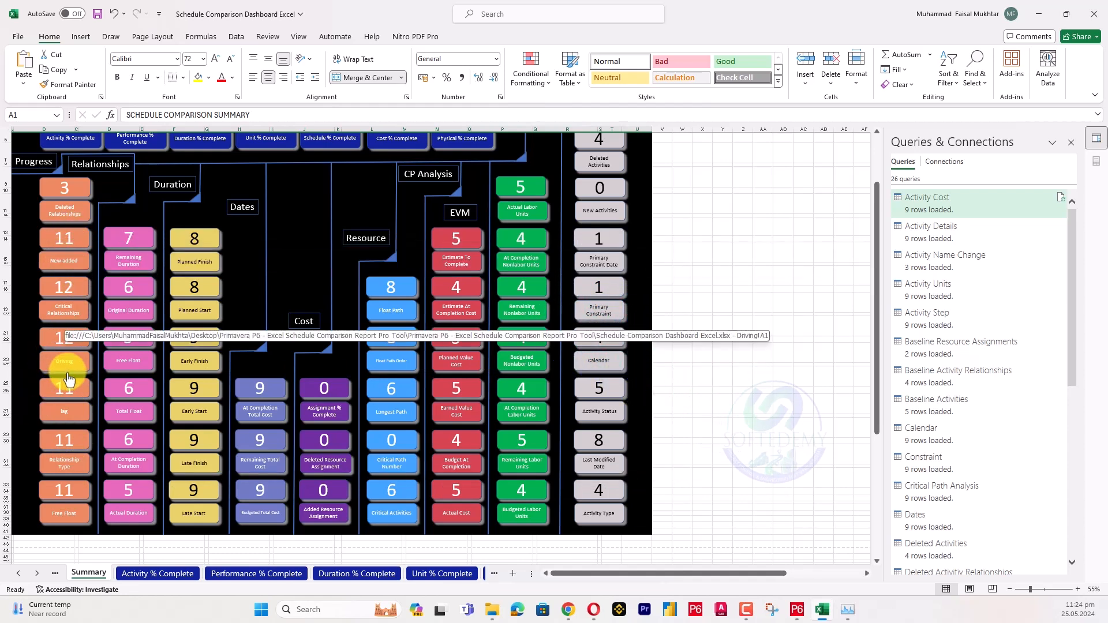
{"action": "left_click", "coordinate": [62, 340]}
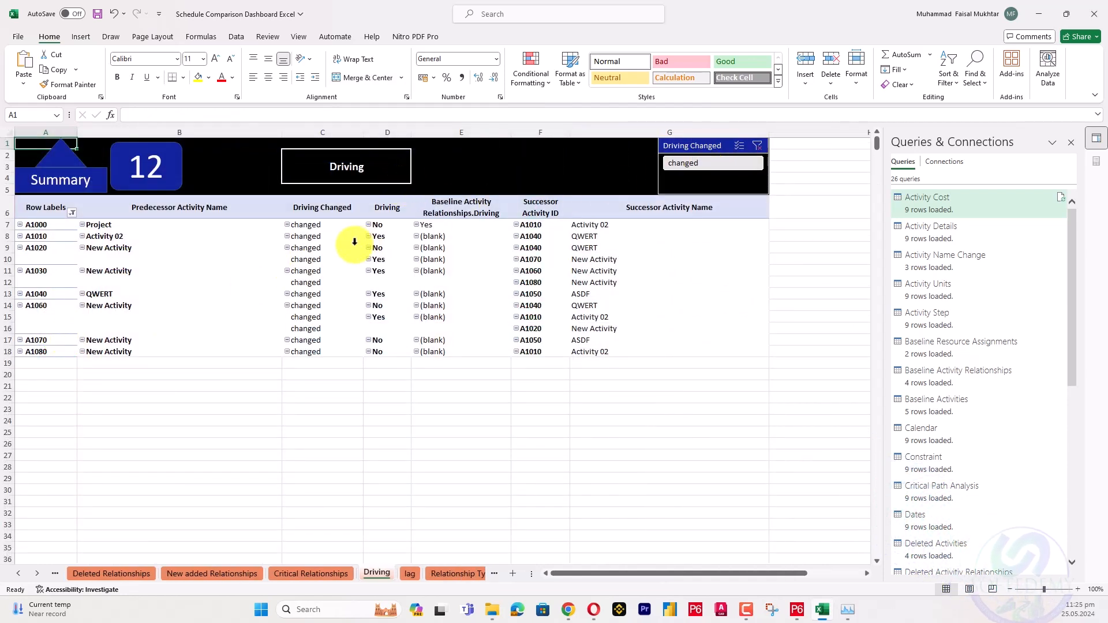
{"action": "left_click", "coordinate": [429, 226]}
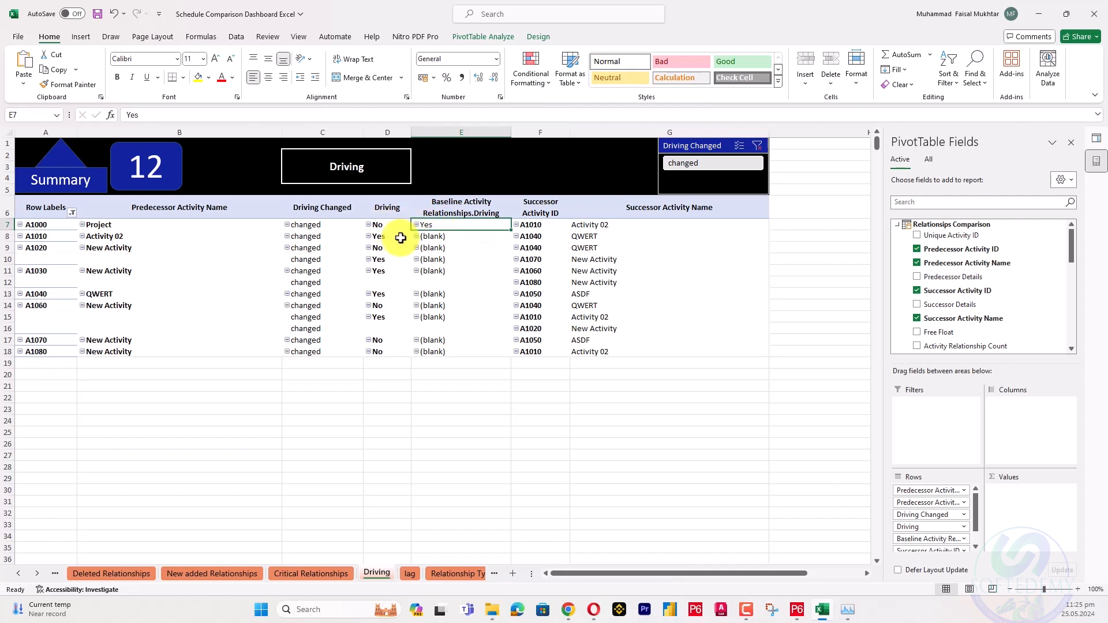
{"action": "left_click", "coordinate": [92, 192]}
Open the Schedule % Complete comparison, check the current and baseline values for A1000 and A1050, and return to the summary sheet
{"action": "scroll", "coordinate": [380, 353], "scroll_direction": "down", "scroll_amount": 1}
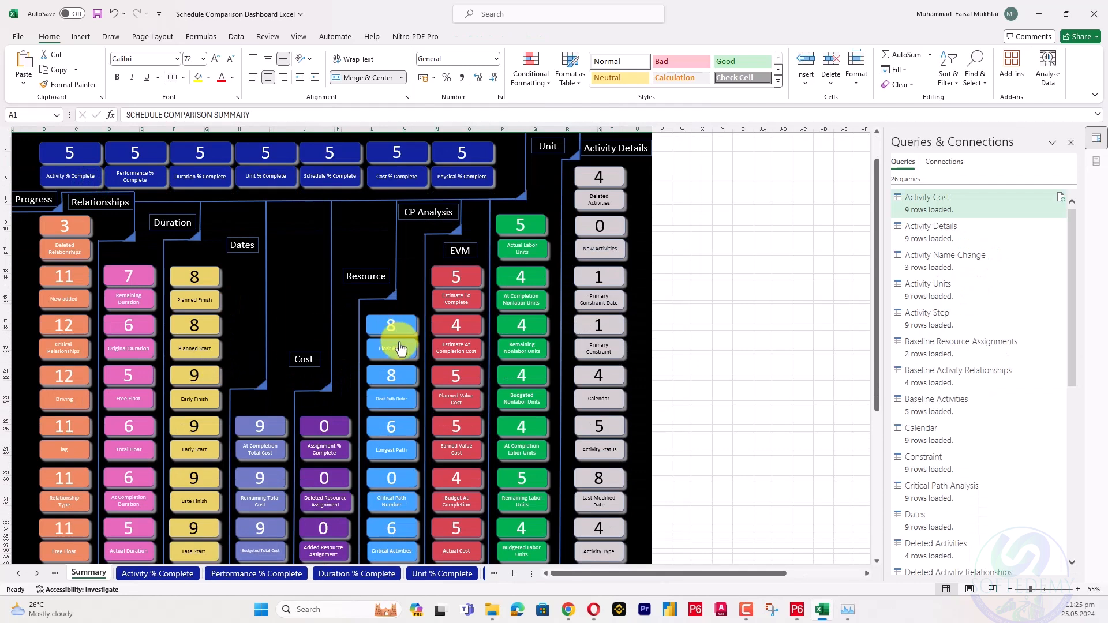
{"action": "scroll", "coordinate": [484, 318], "scroll_direction": "up", "scroll_amount": 1}
{"action": "scroll", "coordinate": [473, 294], "scroll_direction": "down", "scroll_amount": 1}
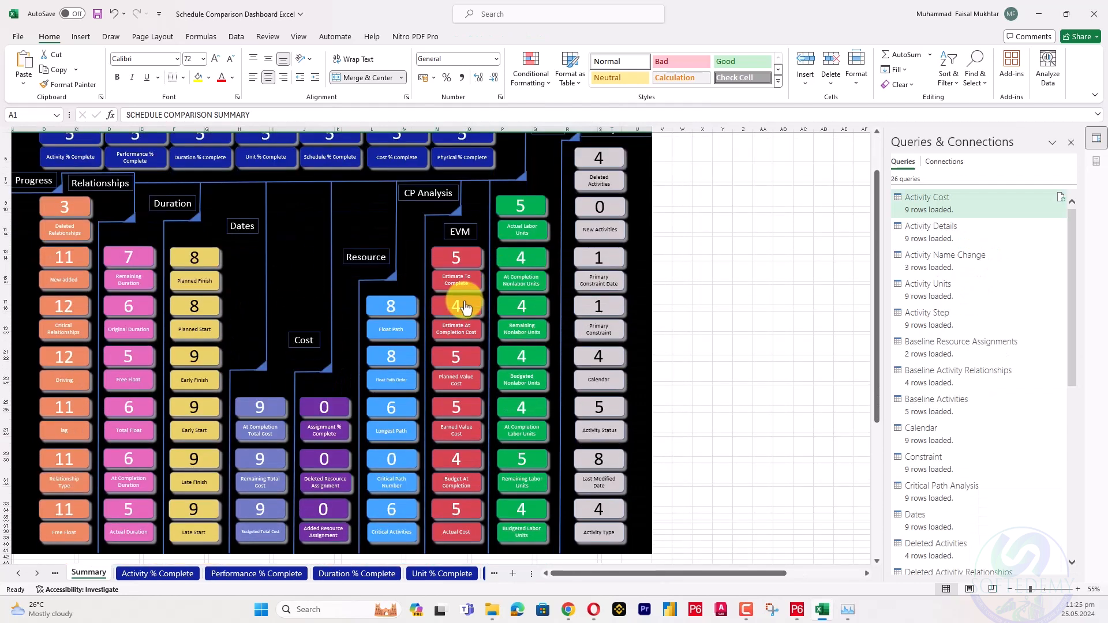
{"action": "scroll", "coordinate": [453, 386], "scroll_direction": "up", "scroll_amount": 1}
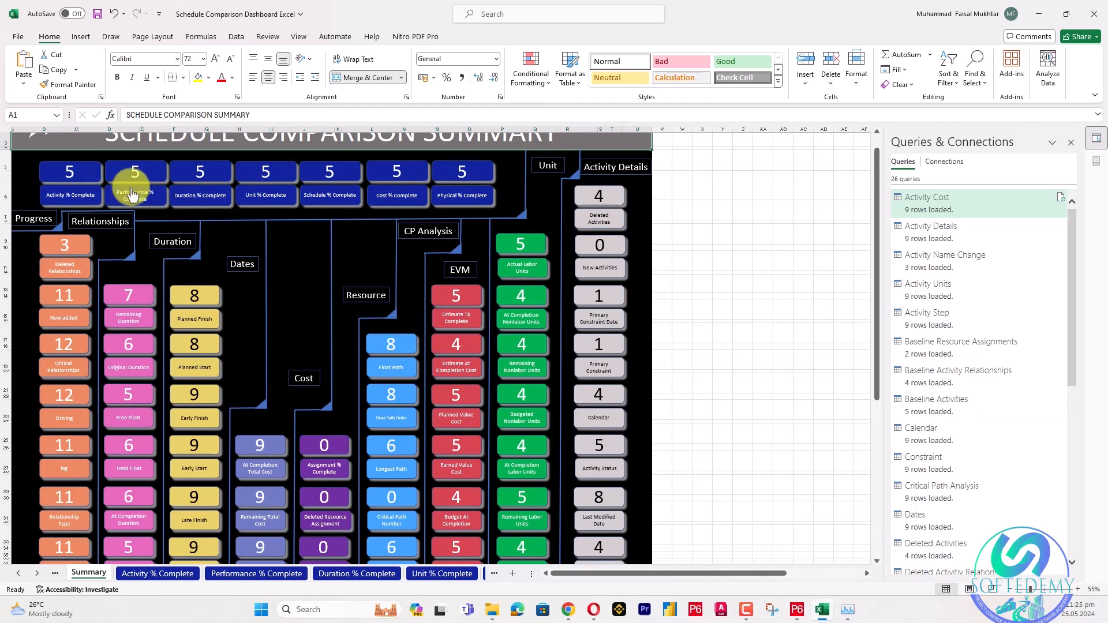
{"action": "left_click", "coordinate": [323, 195]}
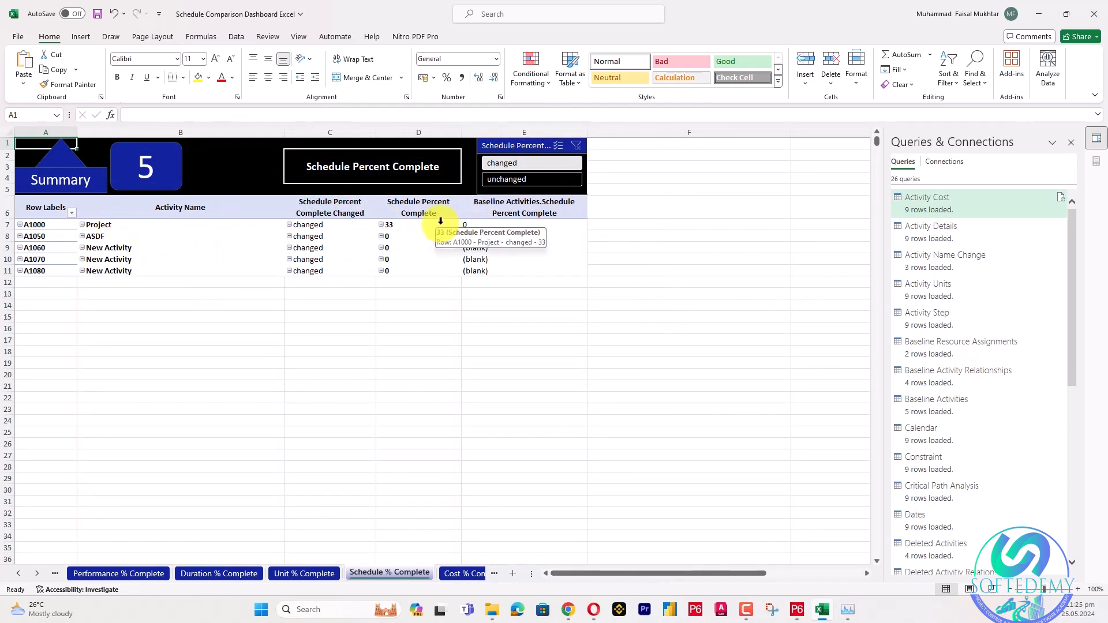
{"action": "left_click", "coordinate": [494, 227]}
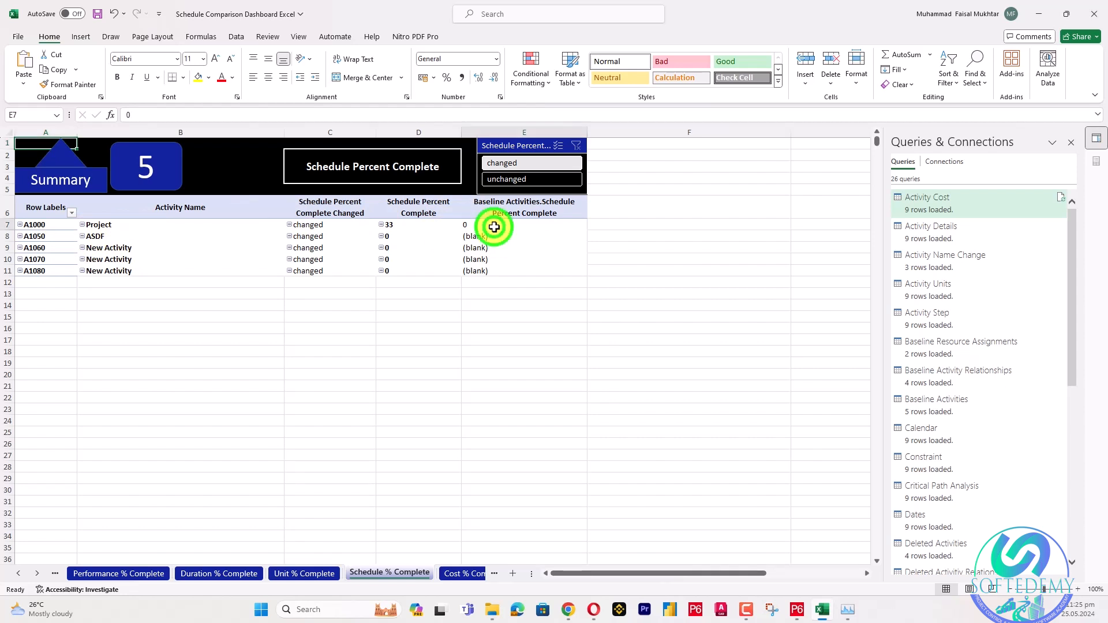
{"action": "left_click", "coordinate": [411, 228]}
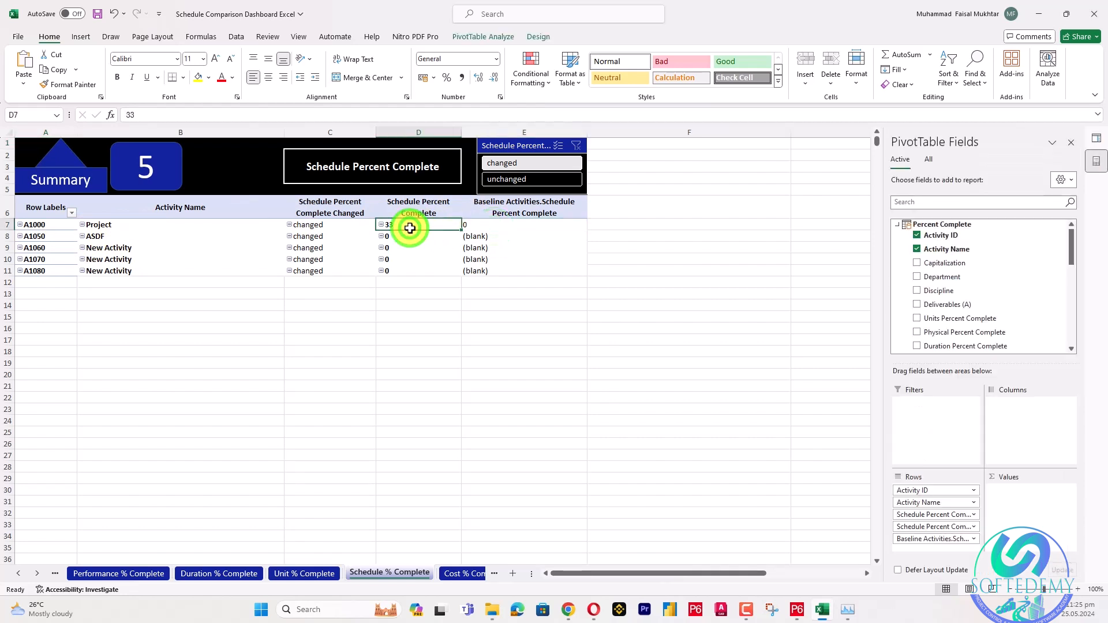
{"action": "left_click", "coordinate": [522, 237]}
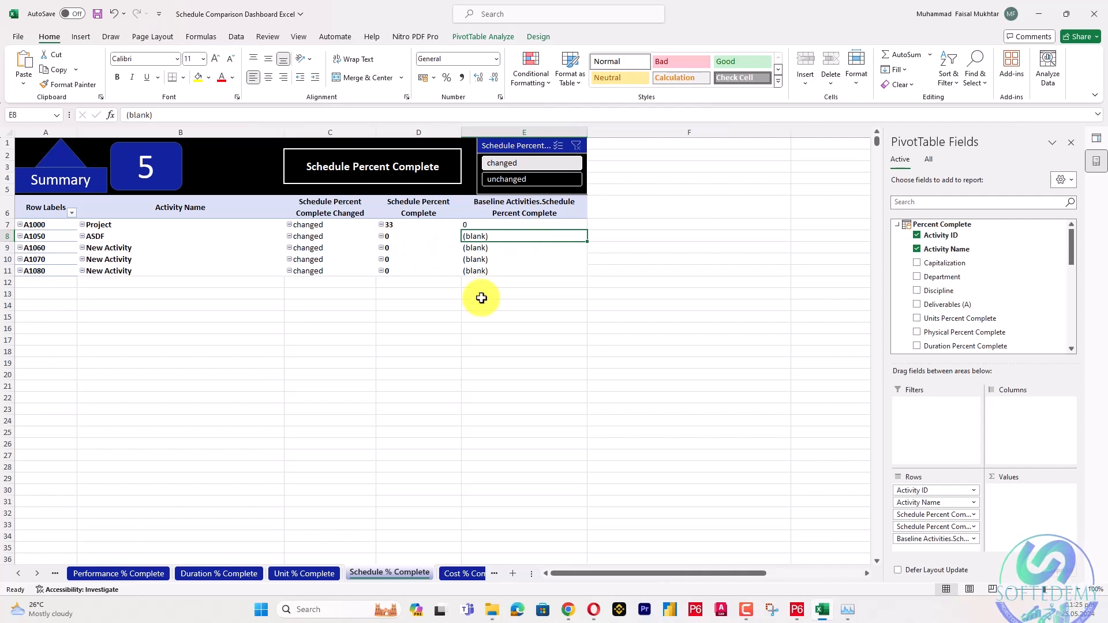
{"action": "left_click", "coordinate": [64, 179]}
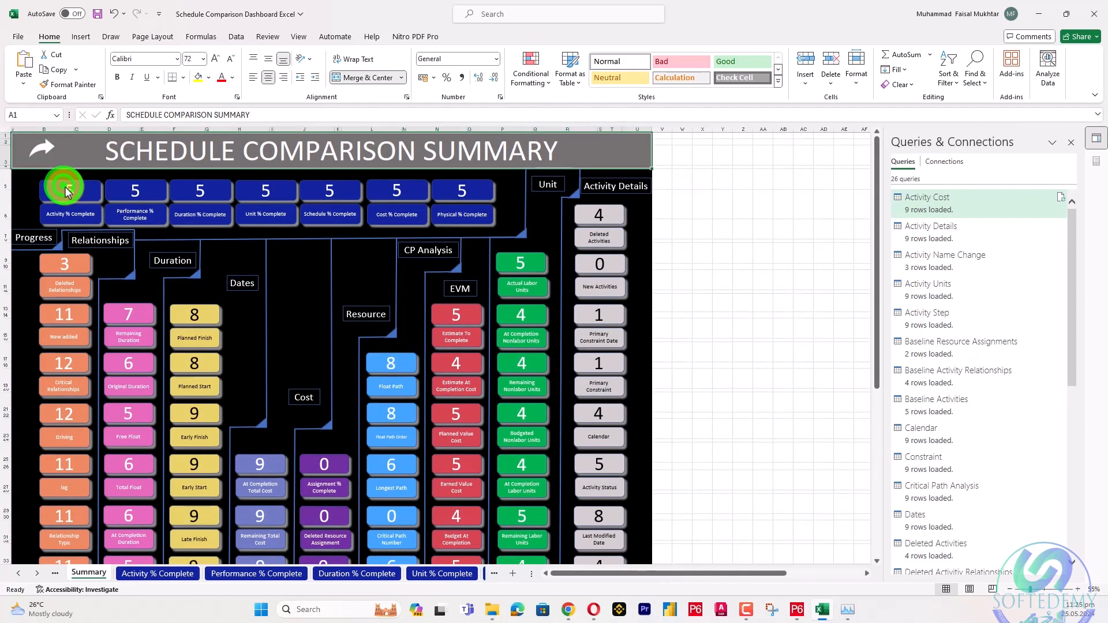